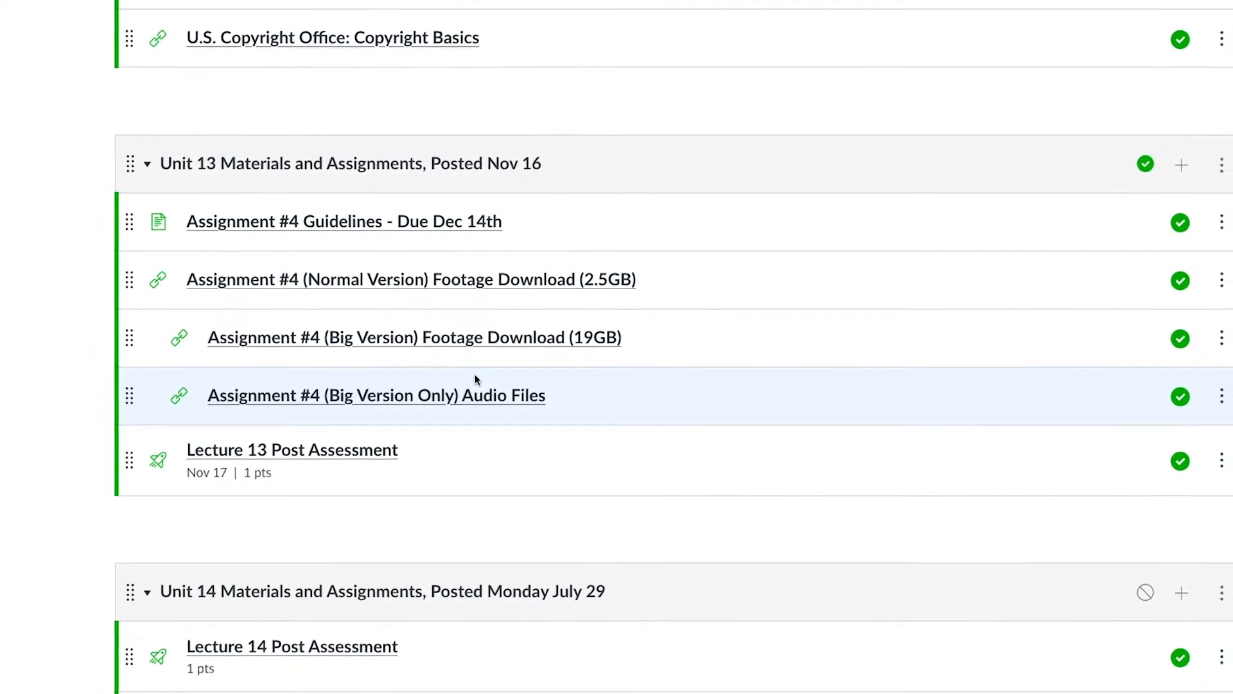
# Step: Switch to Premiere Pro
pyautogui.press('super+Tab')
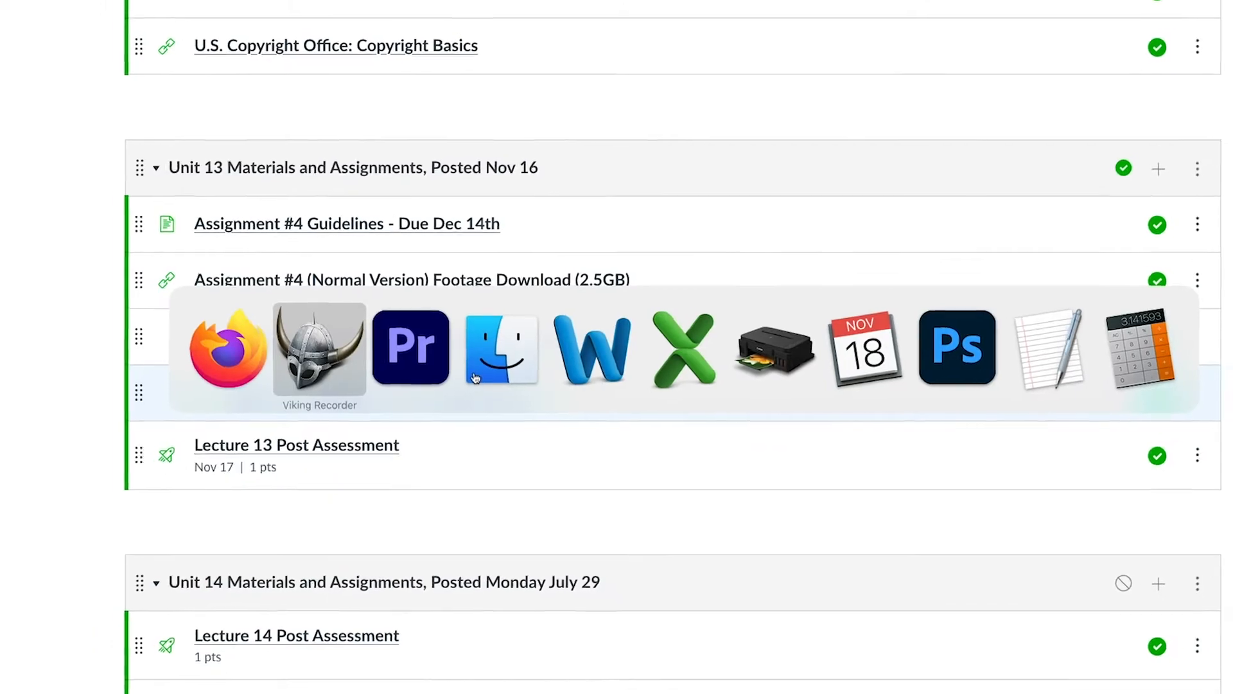
pyautogui.press('super+Tab')
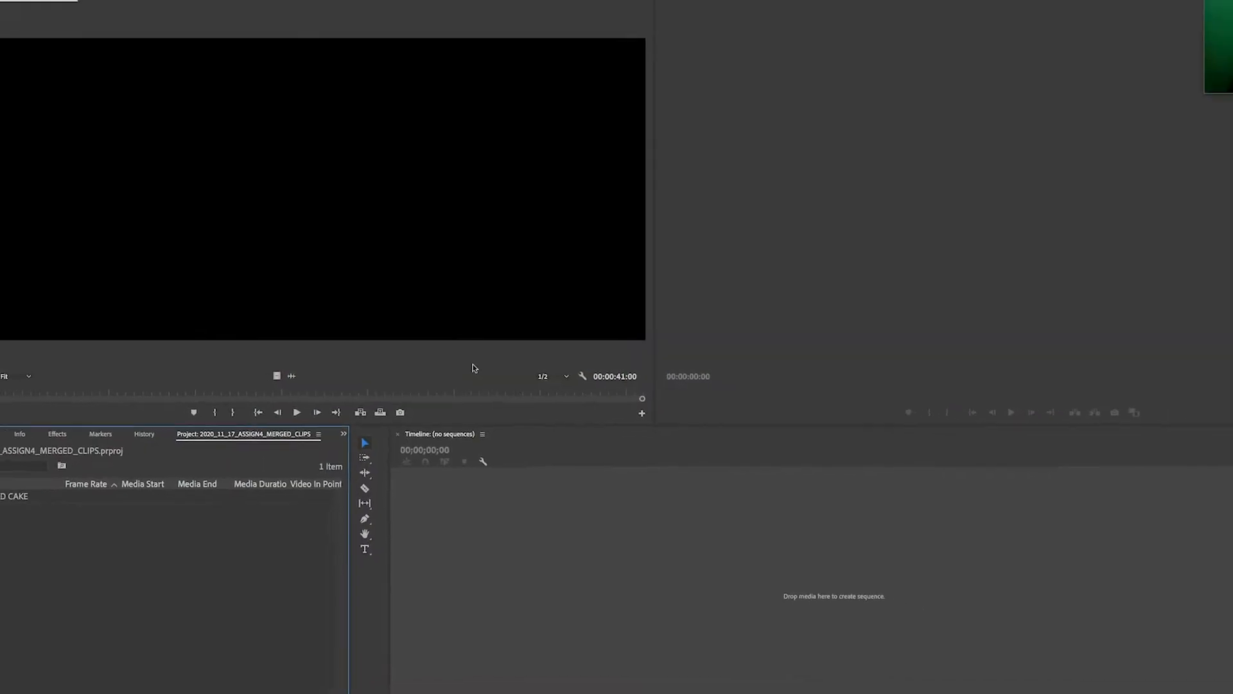
# Step: Import the RAW_AUDIO and RAW_VIDEO folders from the RTVF_153 camera originals folder in Dropbox into the project
pyautogui.click(84, 6)
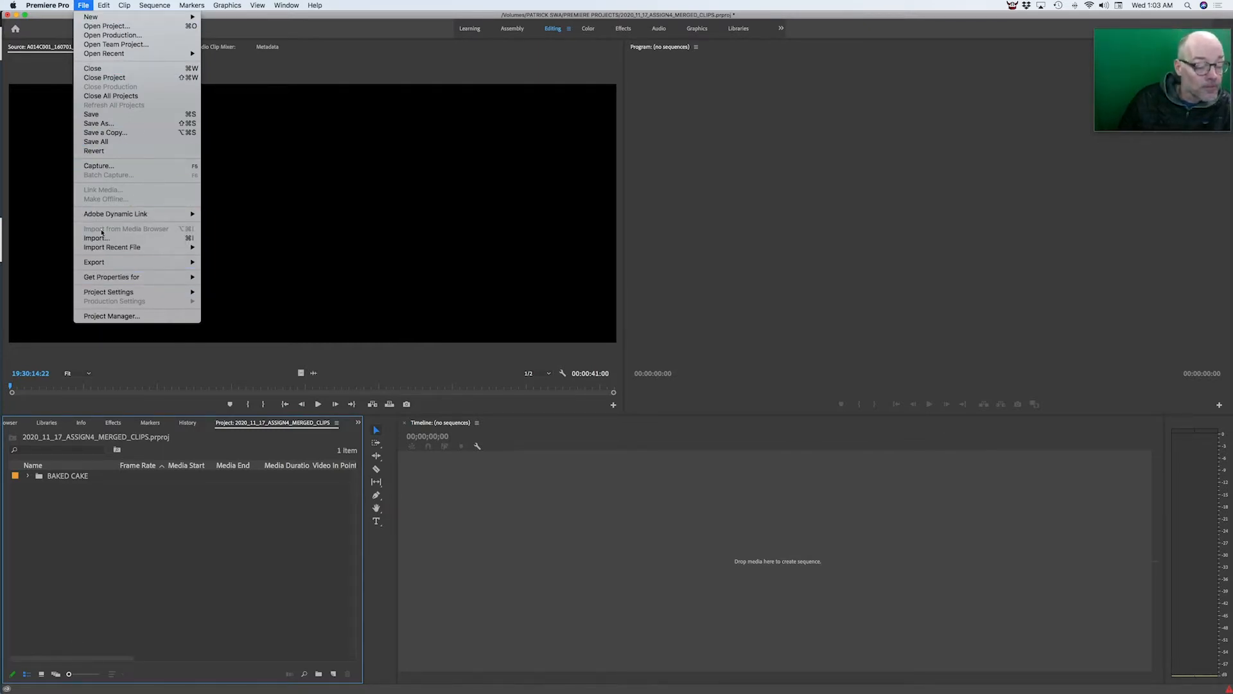
pyautogui.click(104, 238)
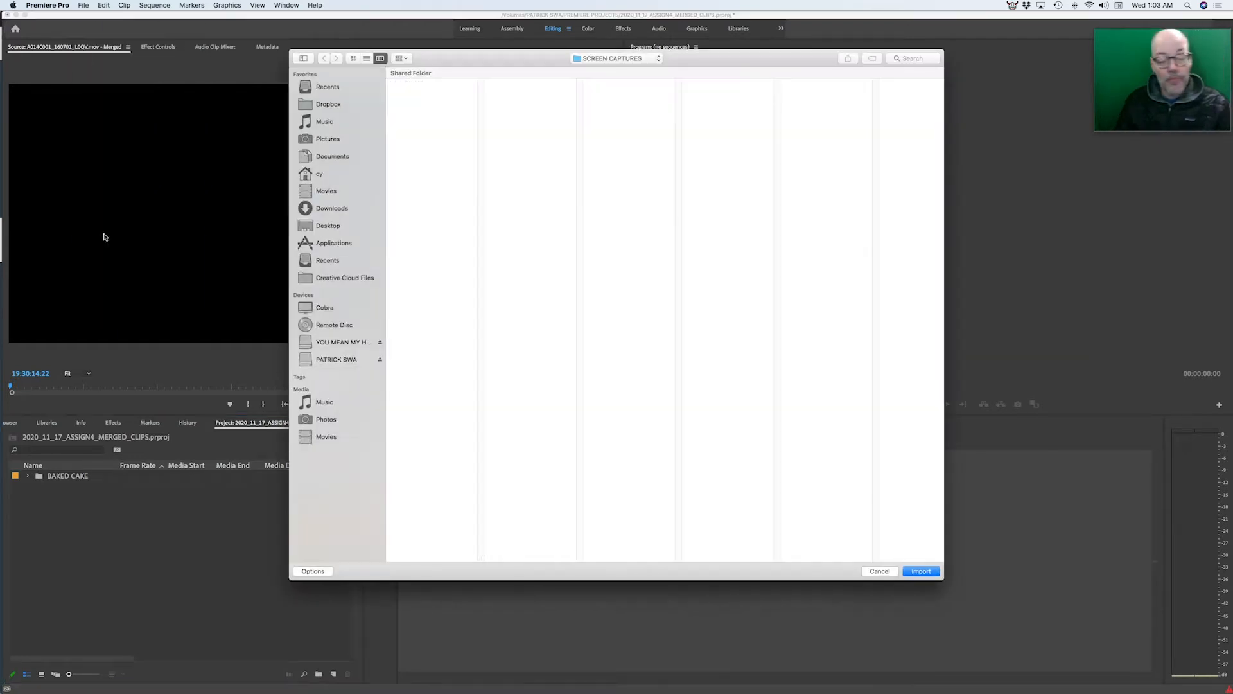
pyautogui.click(611, 59)
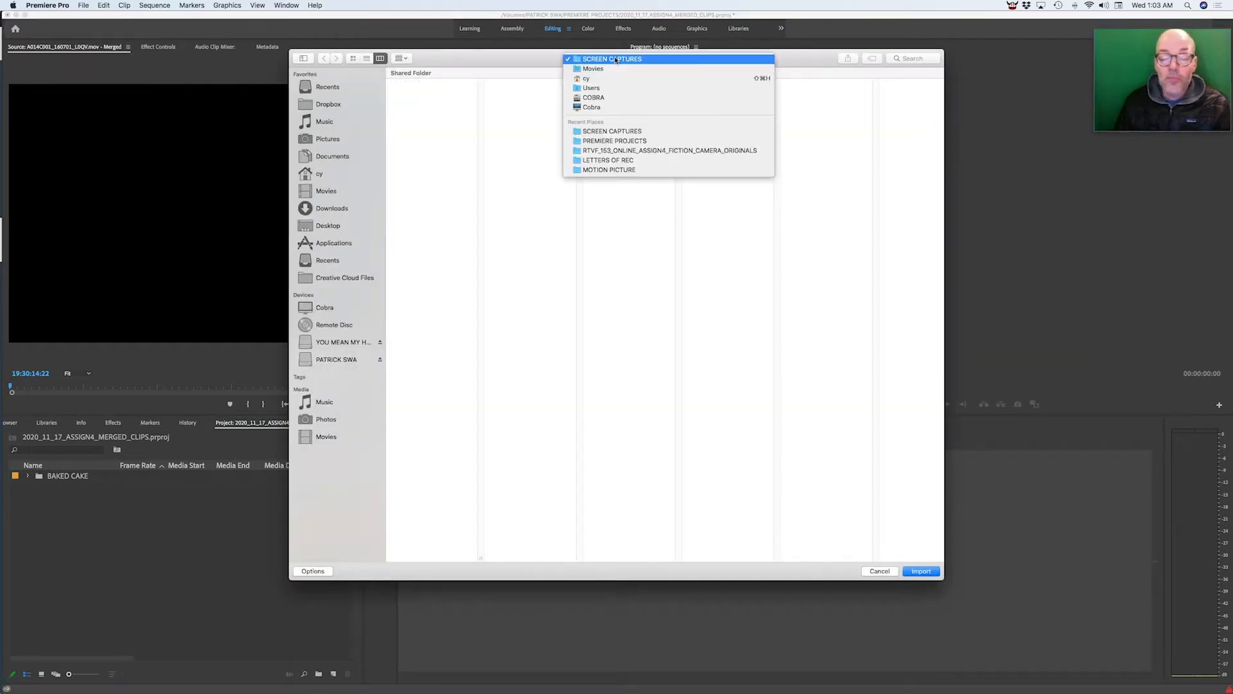
pyautogui.click(354, 240)
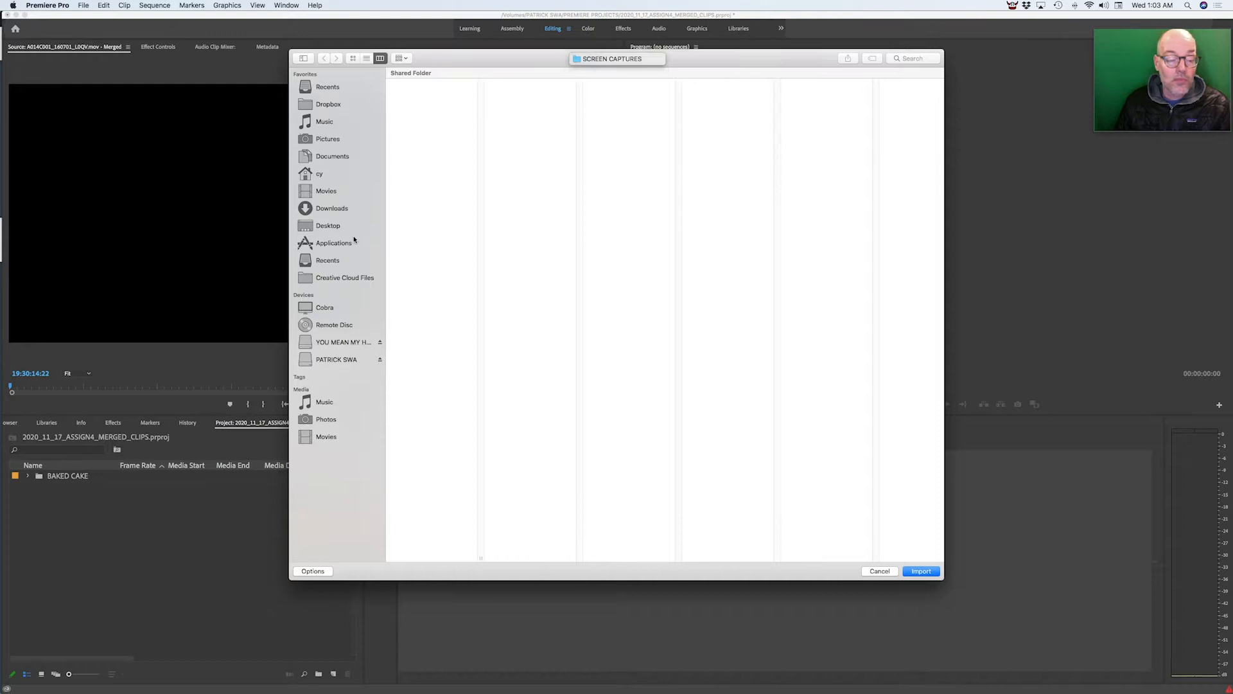
pyautogui.click(337, 106)
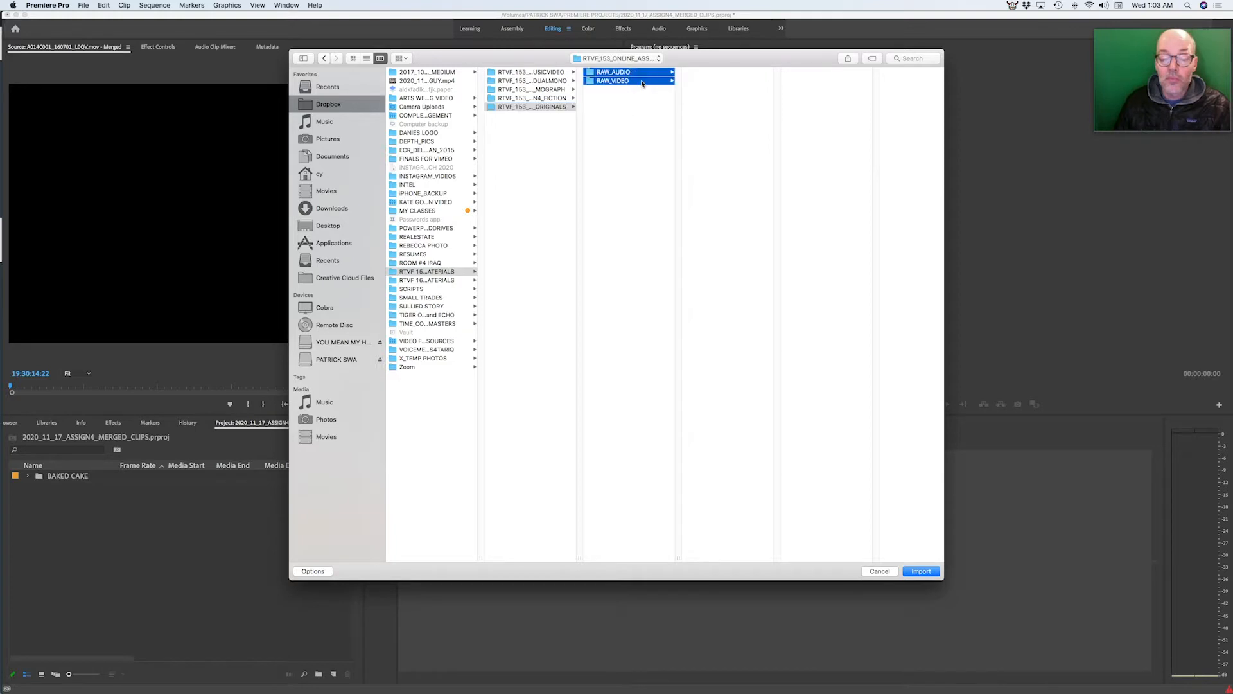
pyautogui.press('Return')
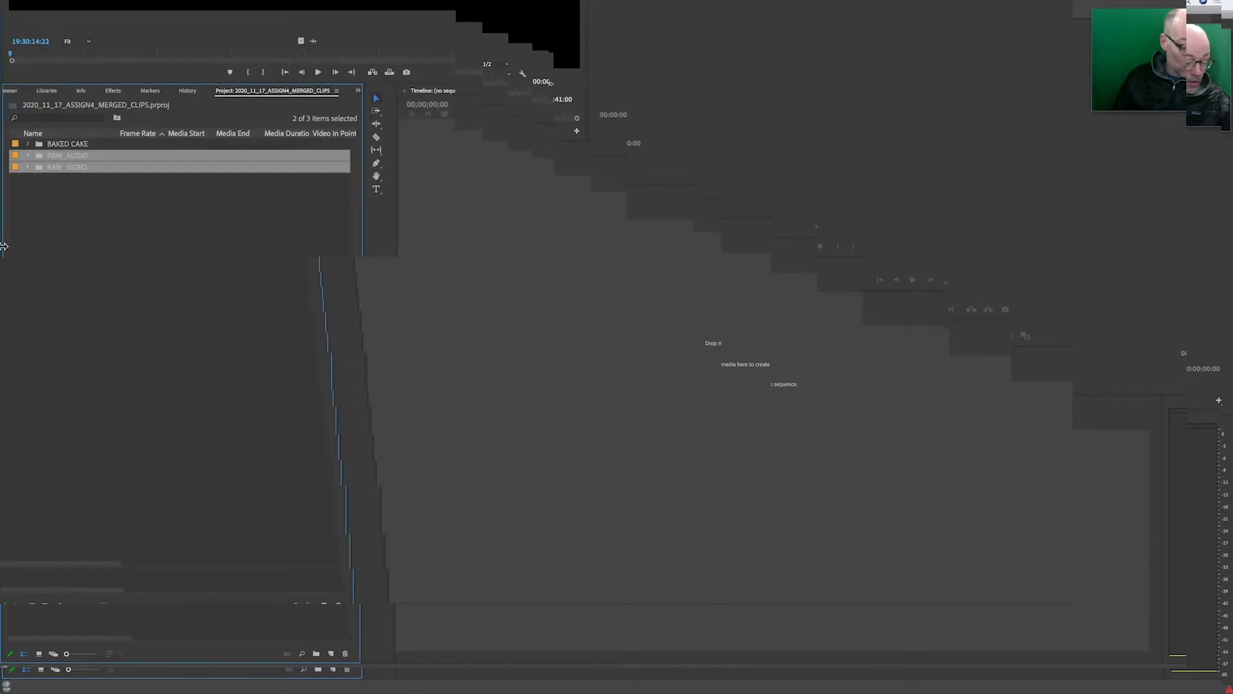
# Step: Expand the RAW_VIDEO and RAW_AUDIO bins in the project panel
pyautogui.click(77, 143)
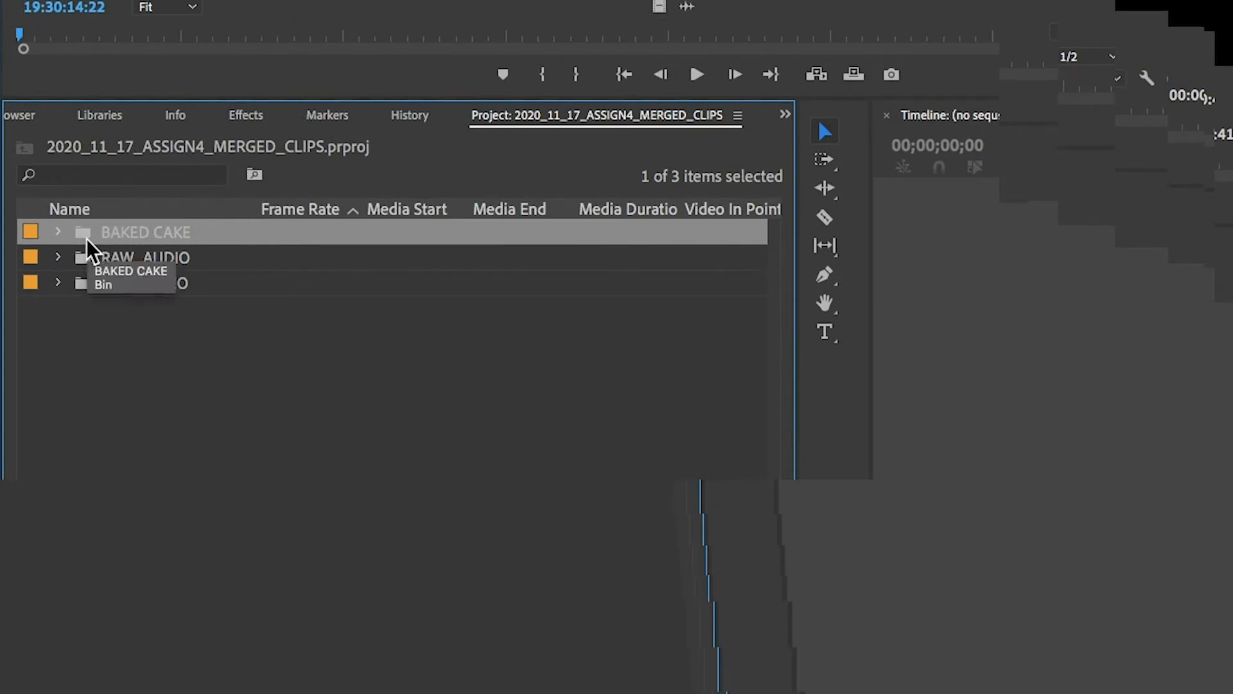
pyautogui.click(125, 302)
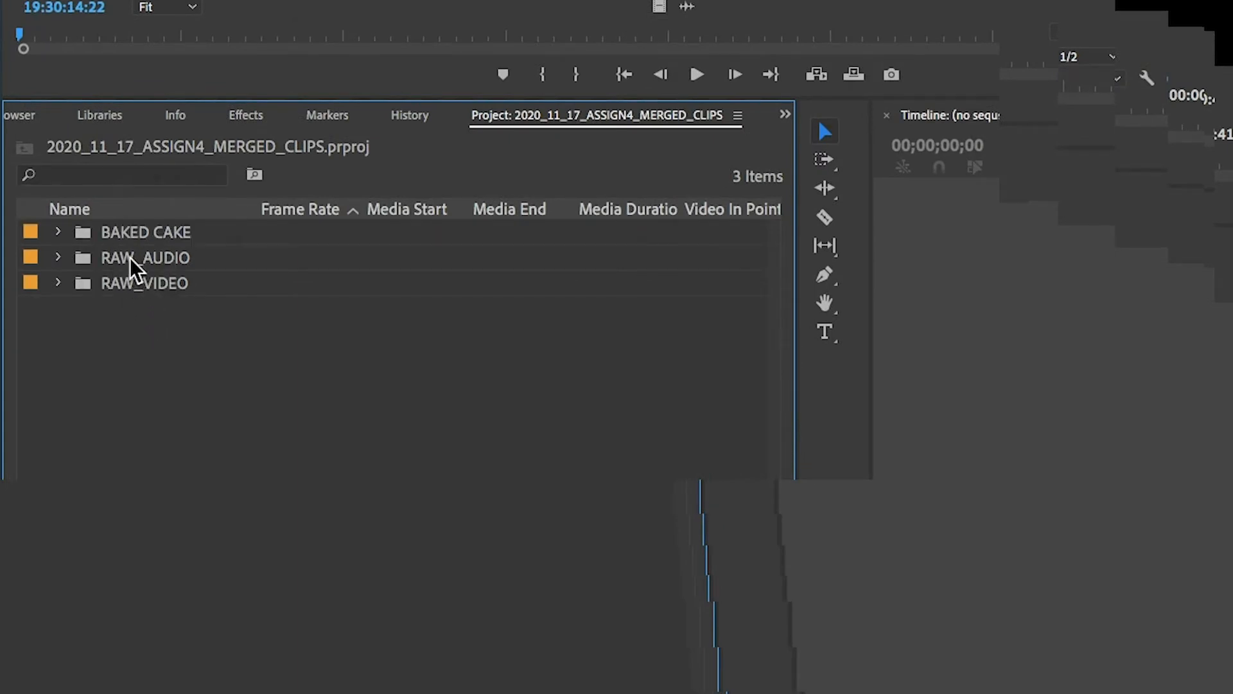
pyautogui.click(130, 256)
pyautogui.click(127, 284)
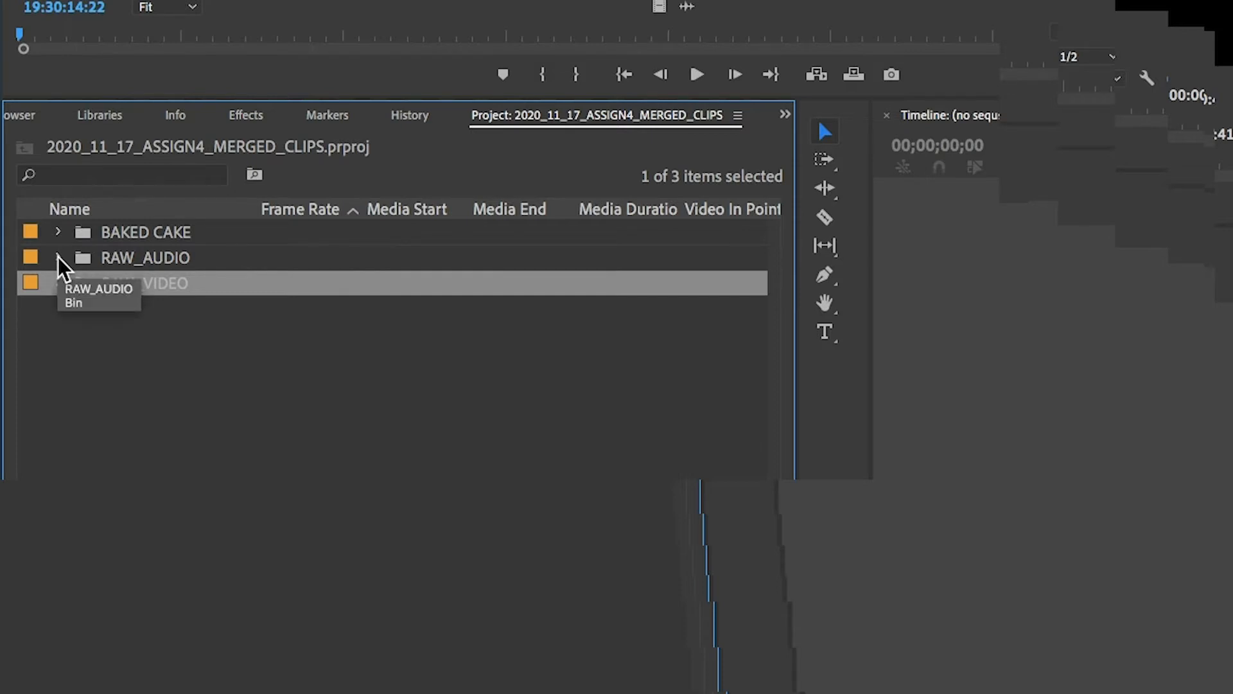
pyautogui.click(129, 344)
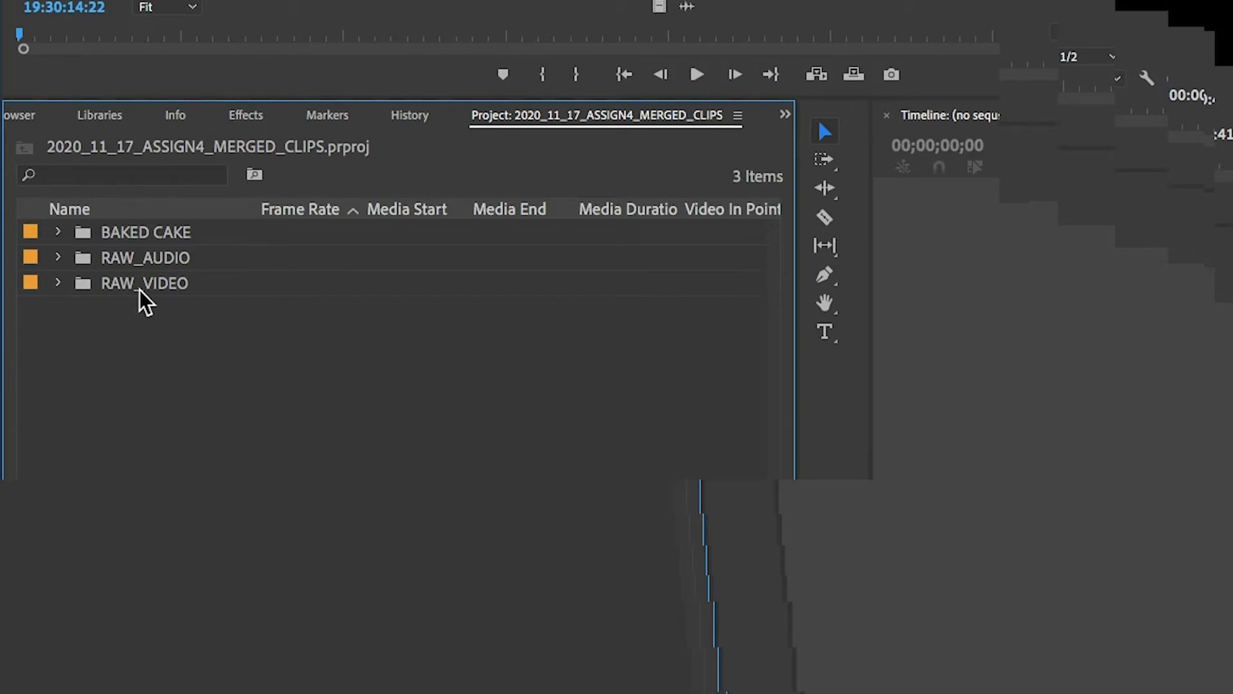
pyautogui.click(59, 283)
pyautogui.click(57, 260)
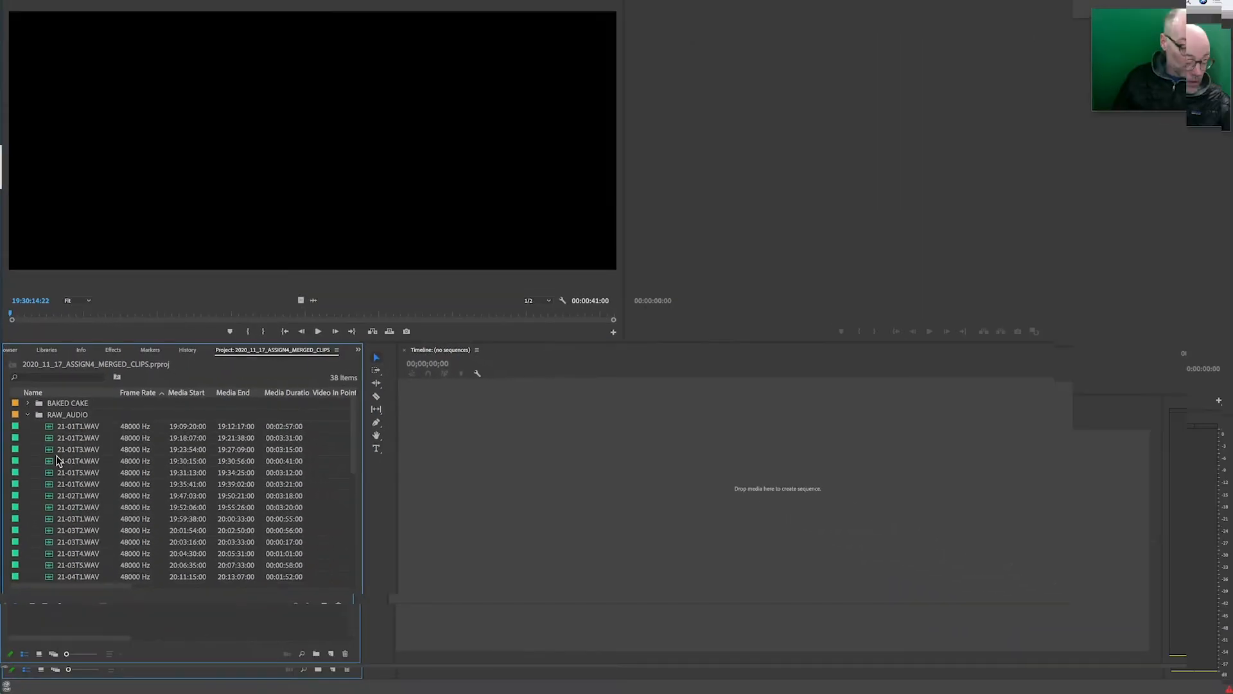
# Step: Merge video clip A013C001 with audio file 21-01T1.WAV, synchronizing by audio and removing audio from the AV clip
pyautogui.press('`')
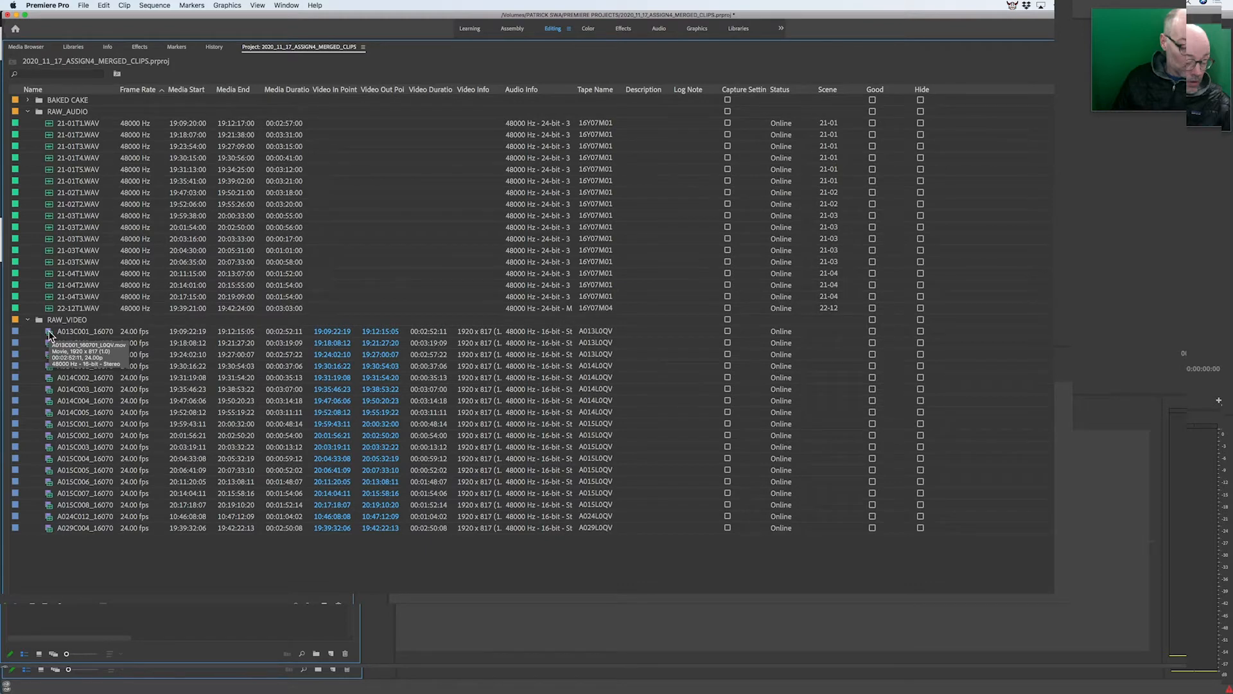
pyautogui.doubleClick(49, 335)
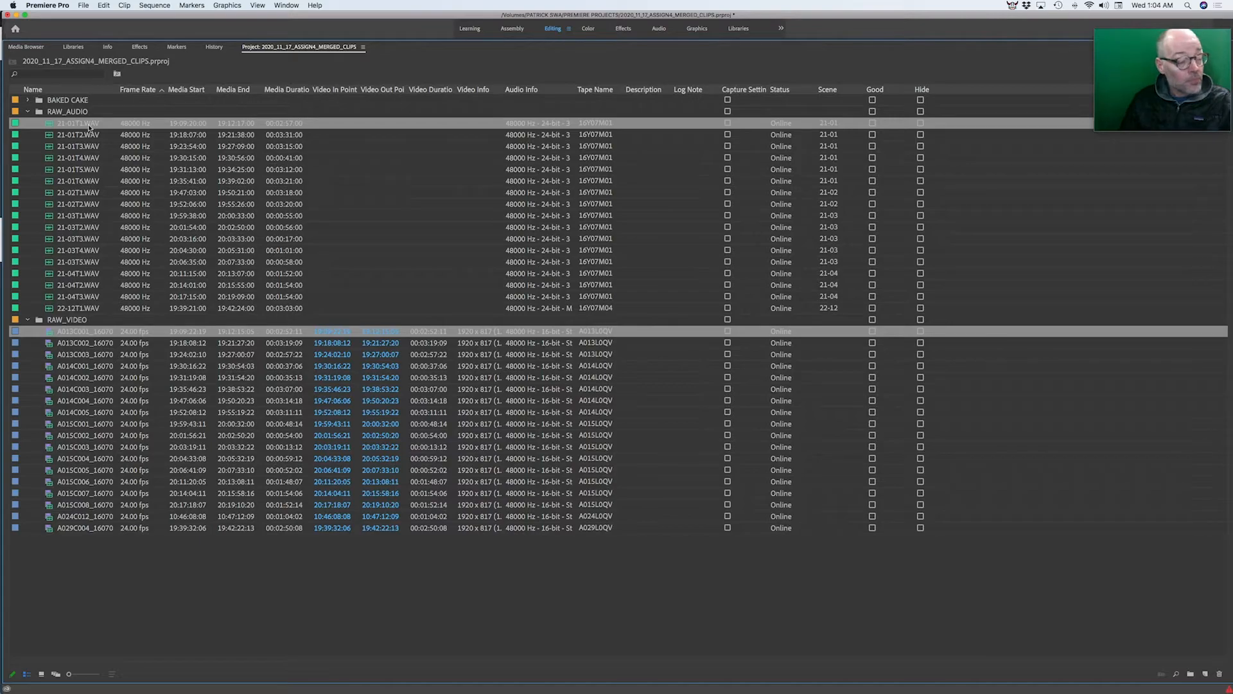
pyautogui.rightClick(89, 128)
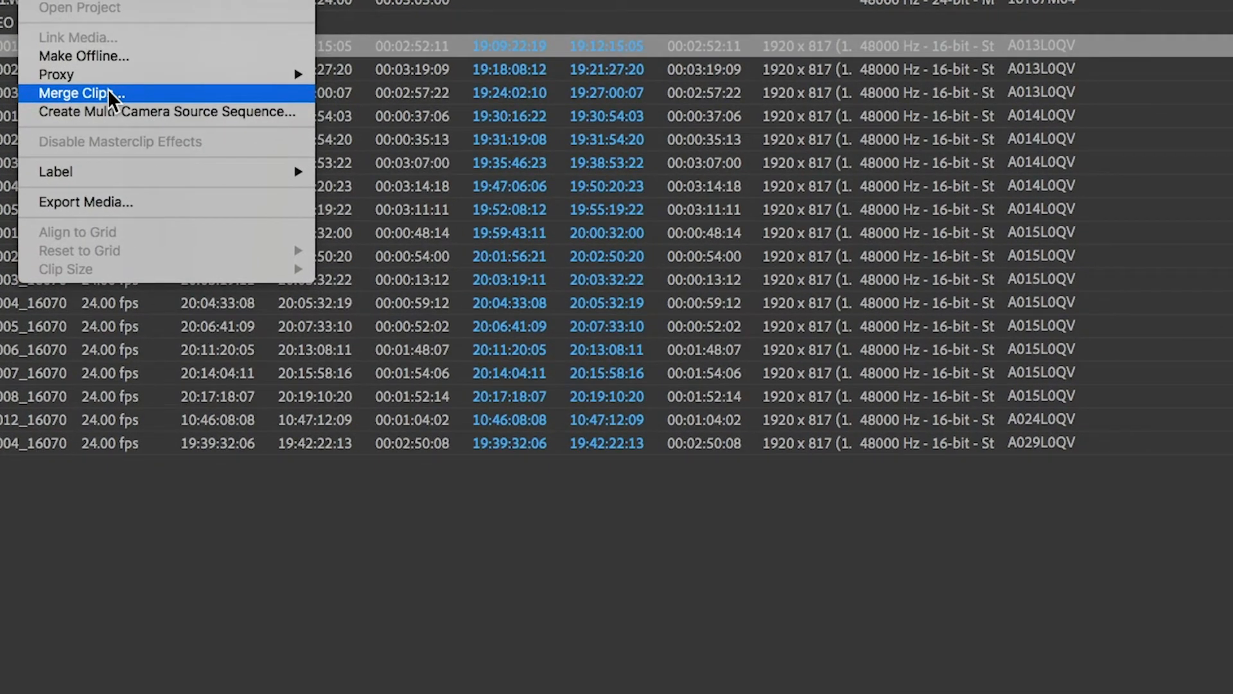
pyautogui.click(108, 88)
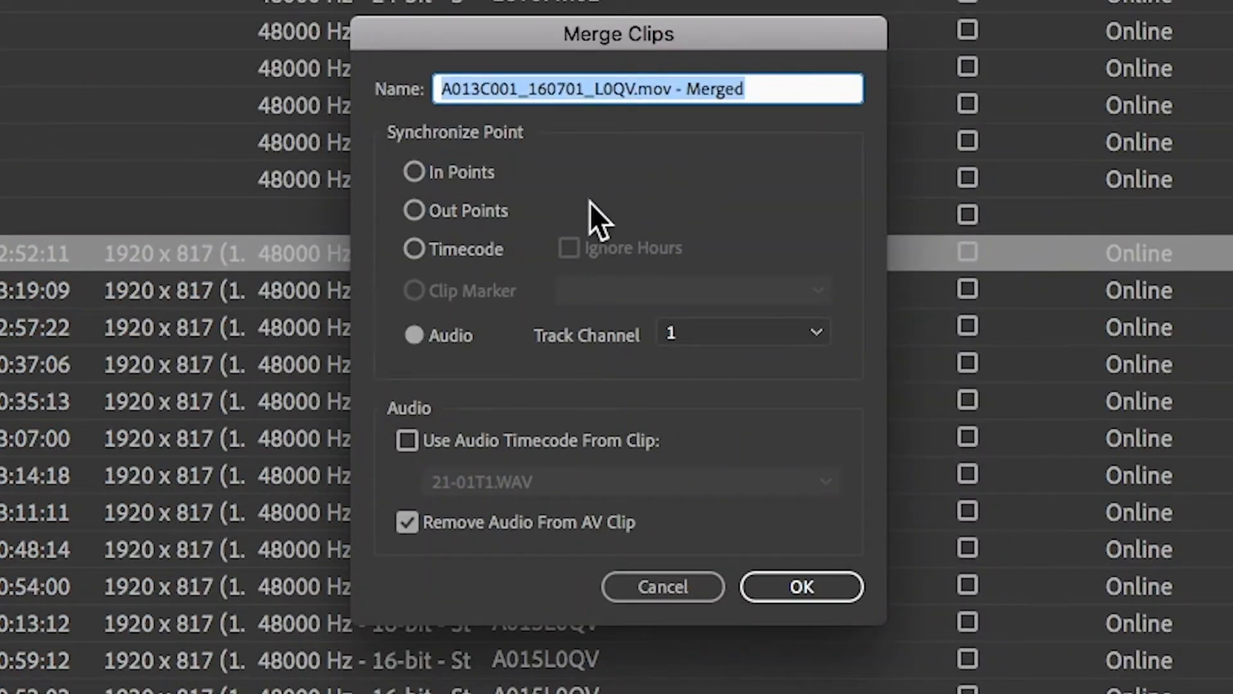
pyautogui.moveTo(569, 26); pyautogui.dragTo(381, 24)
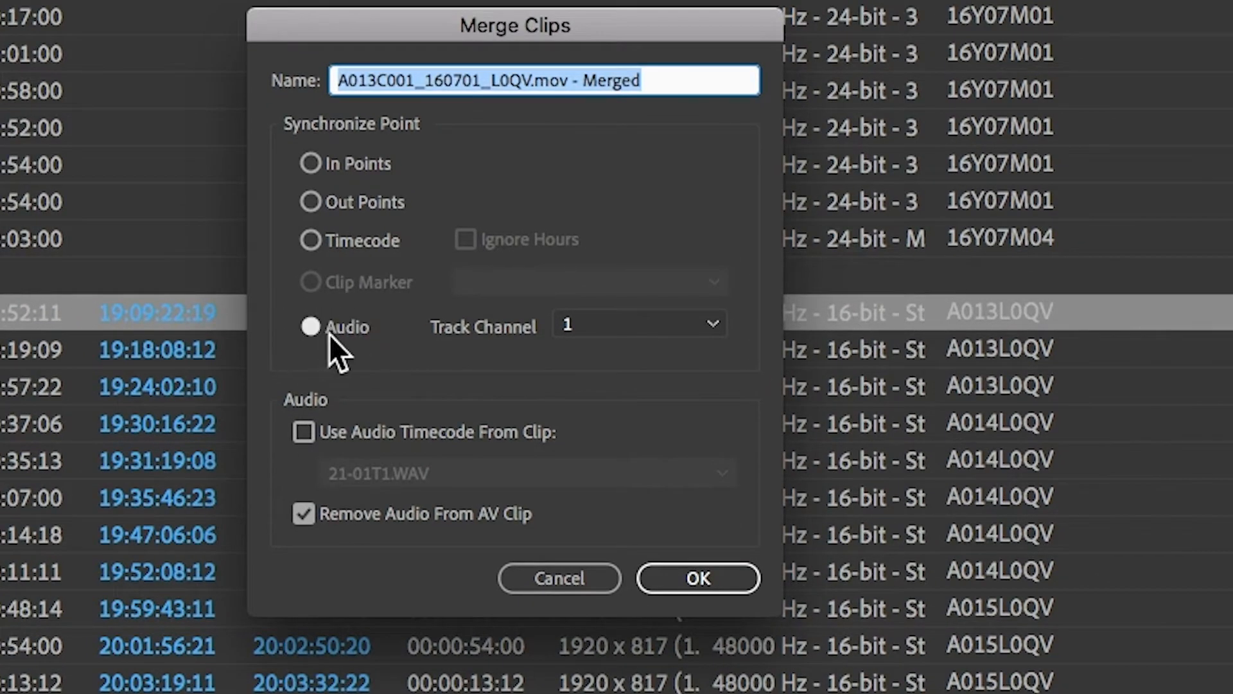
pyautogui.click(309, 517)
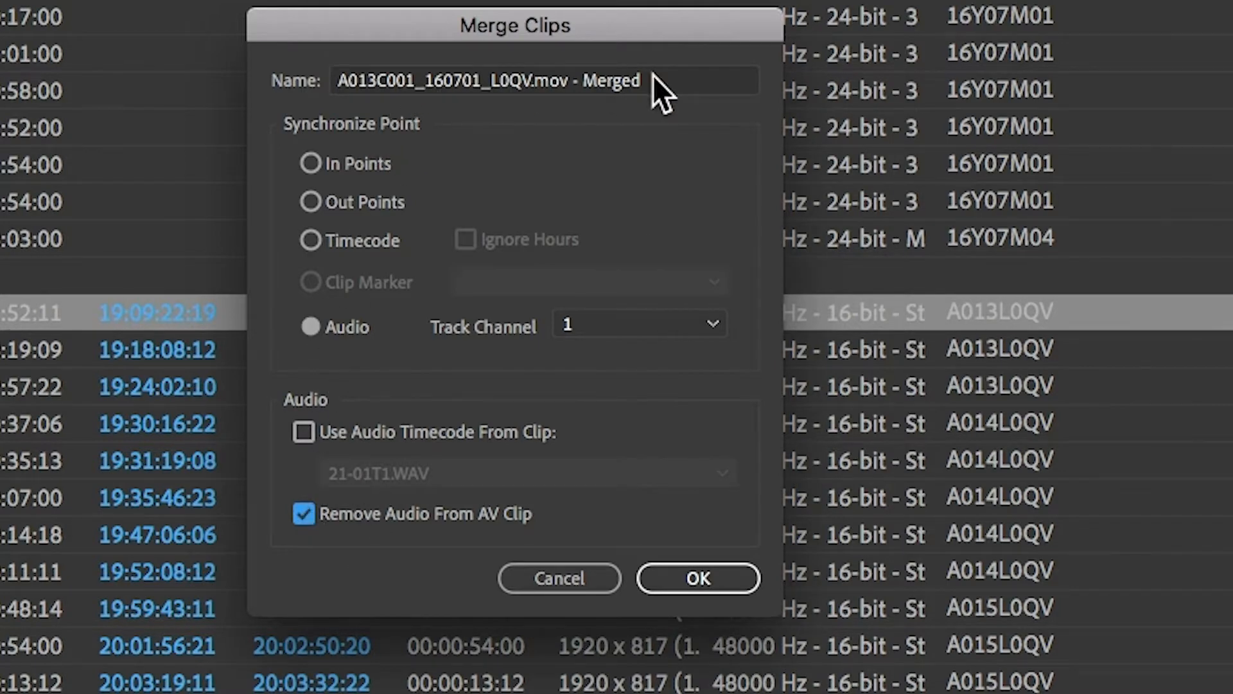
pyautogui.click(698, 579)
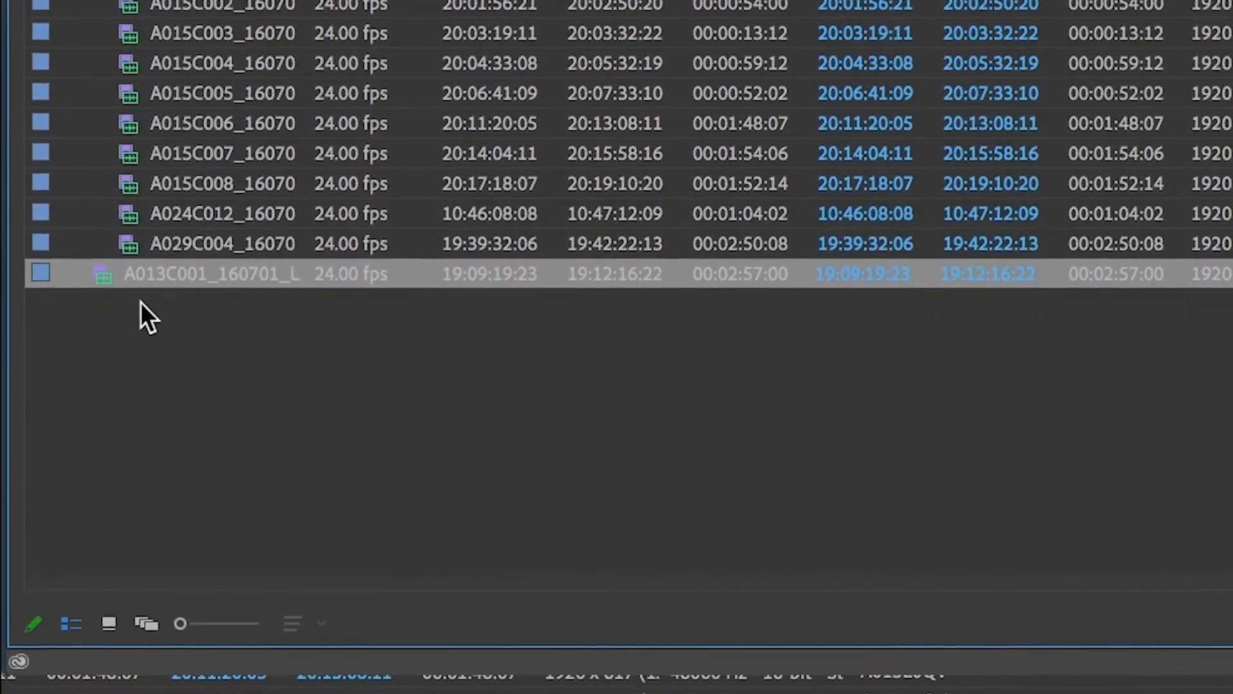
# Step: Create a new bin in the project and name it SCENE 21
pyautogui.click(141, 297)
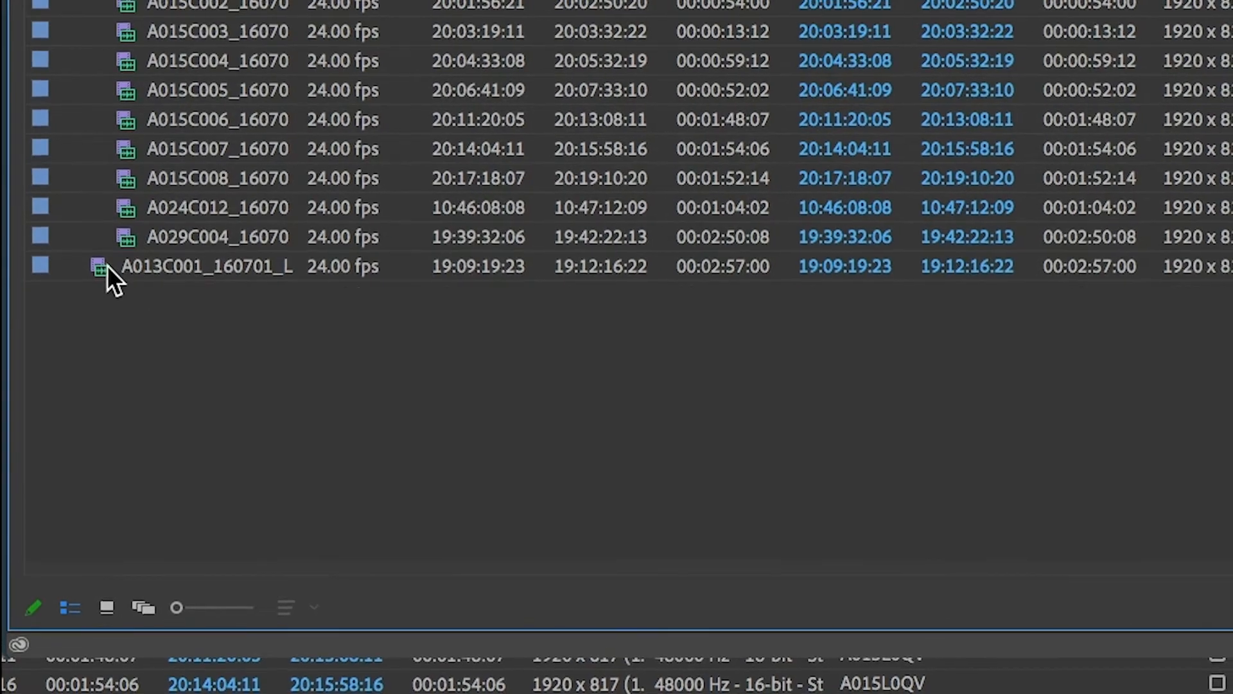
pyautogui.moveTo(109, 272)
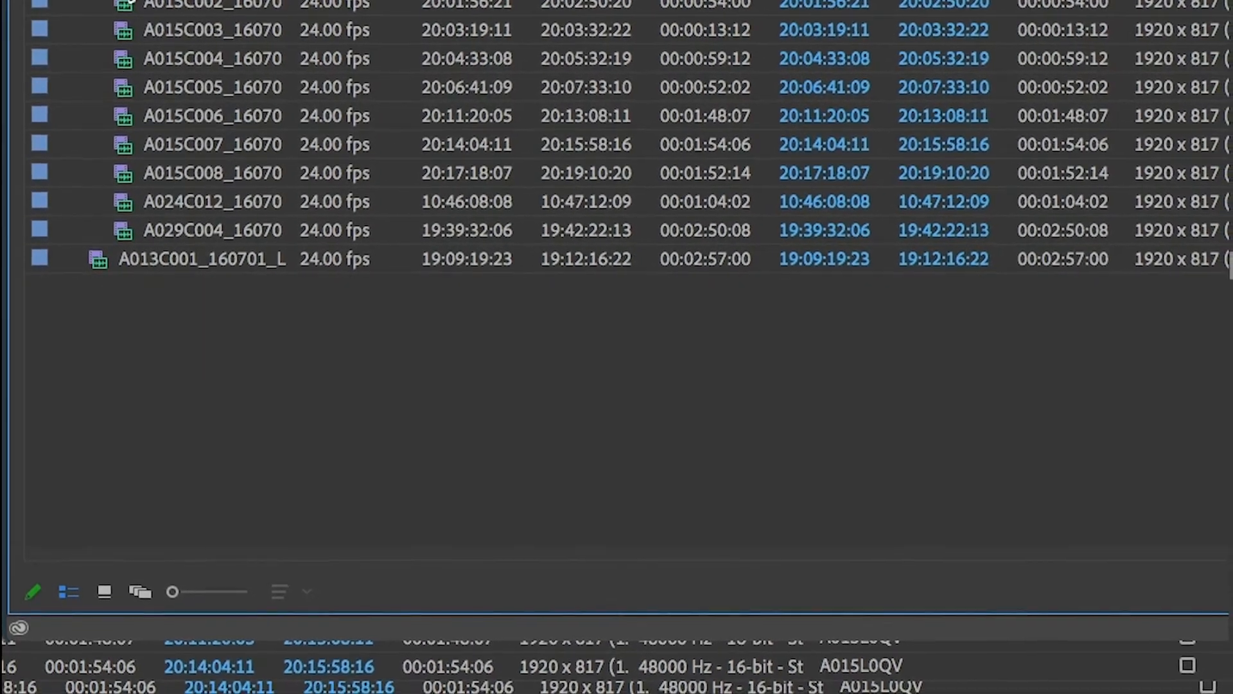
pyautogui.scroll(7, 127, 199)
pyautogui.scroll(4, 129, 186)
pyautogui.scroll(5, 175, 13)
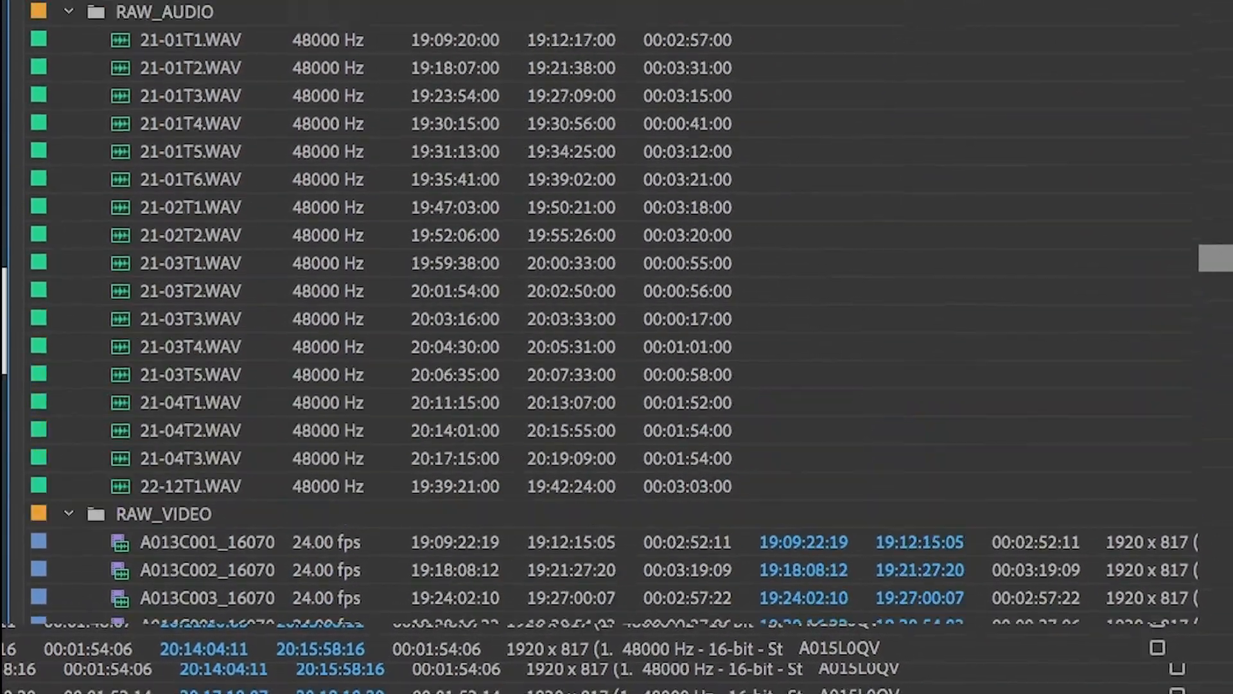
pyautogui.scroll(-7, 174, 444)
pyautogui.scroll(-3, 173, 571)
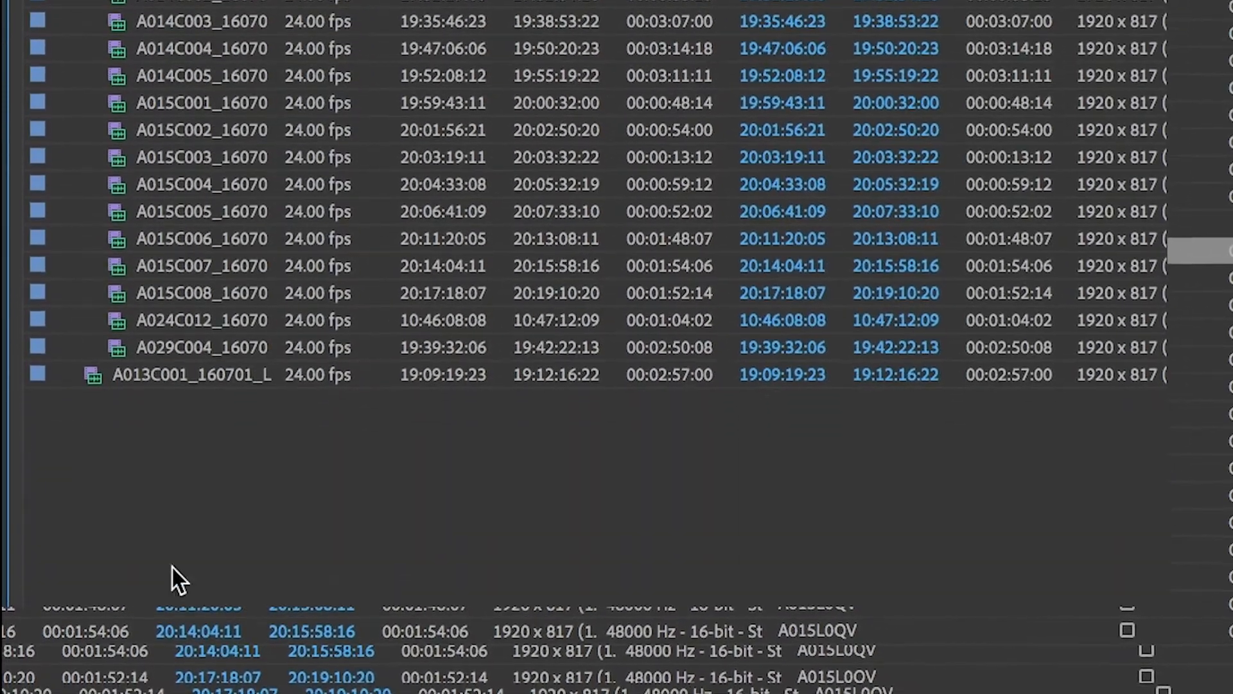
pyautogui.rightClick(145, 449)
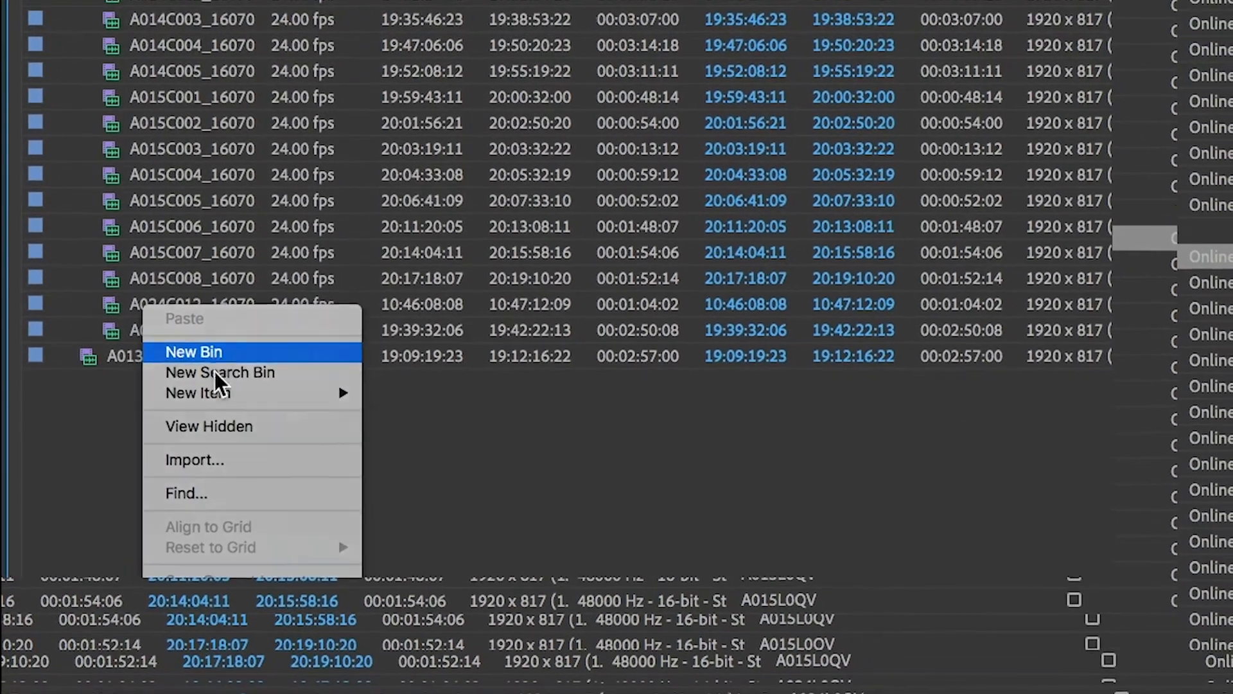
pyautogui.click(214, 355)
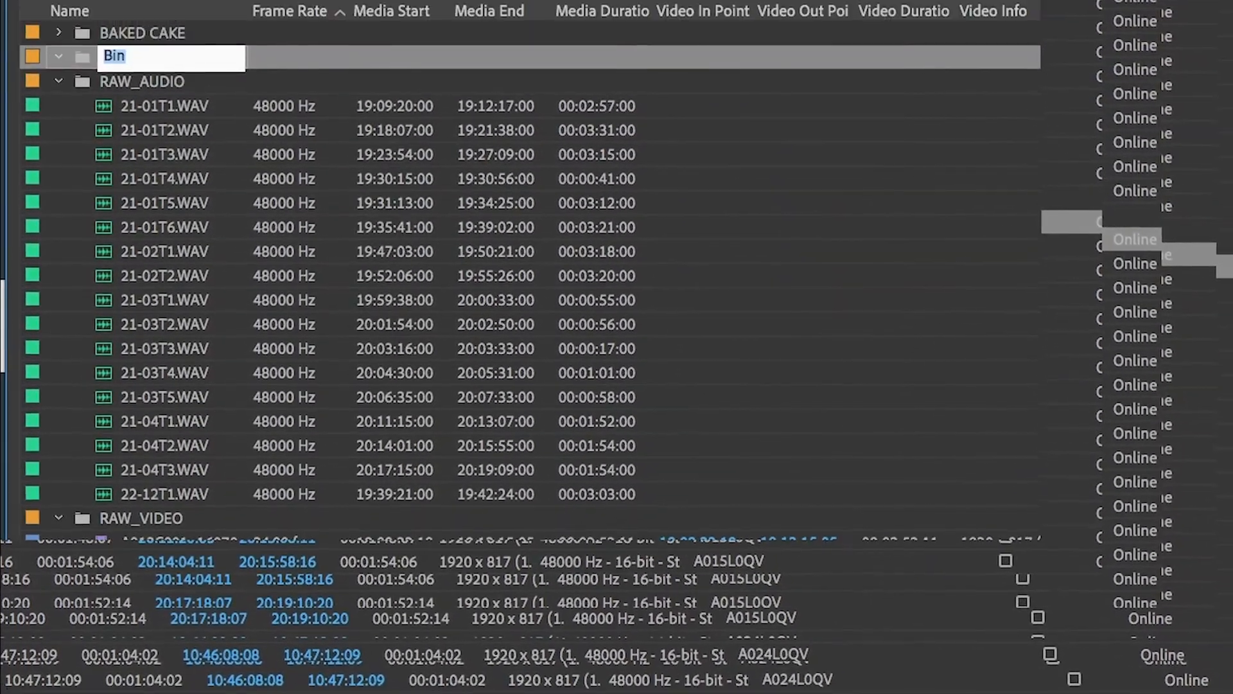
pyautogui.write('SCENE 2')
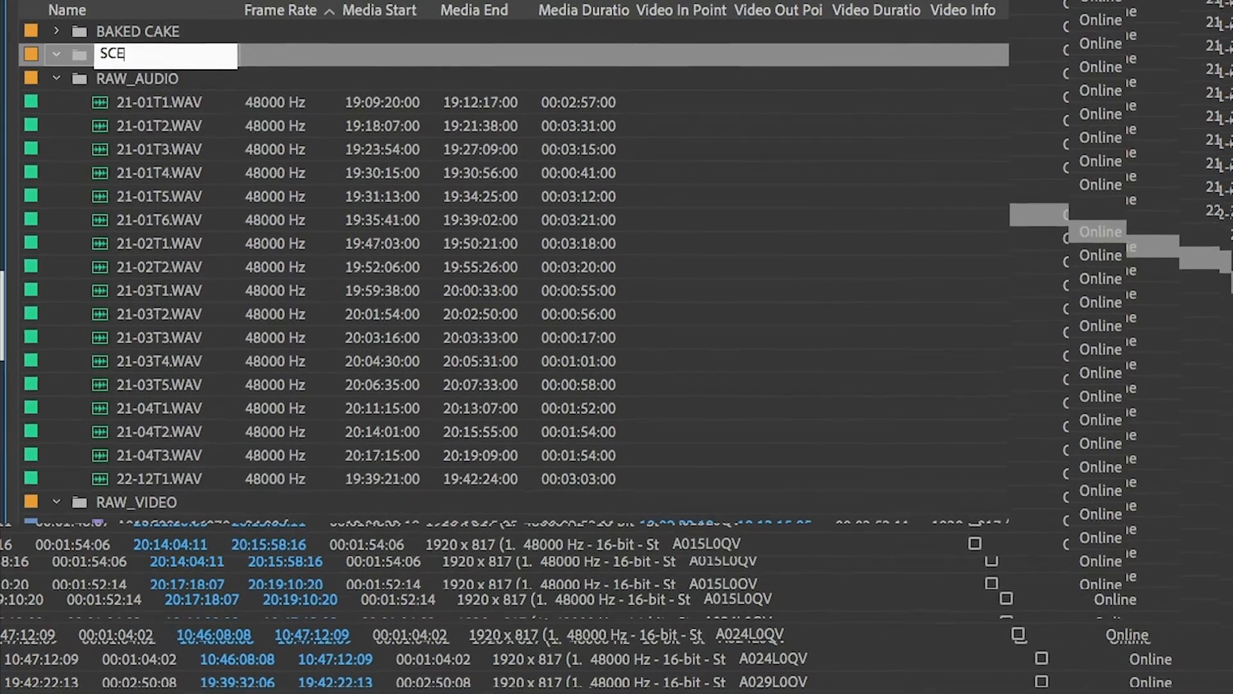
pyautogui.write('1')
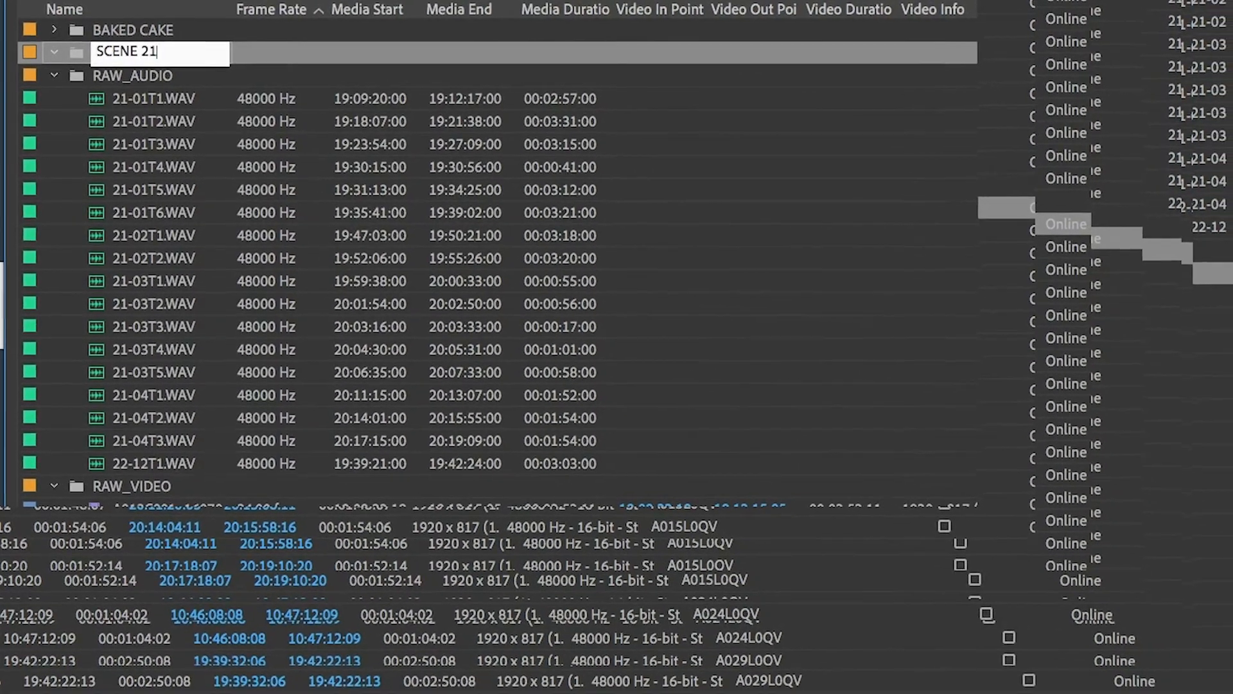
pyautogui.press('Return')
pyautogui.scroll(-3, 126, 17)
pyautogui.scroll(-7, 273, 494)
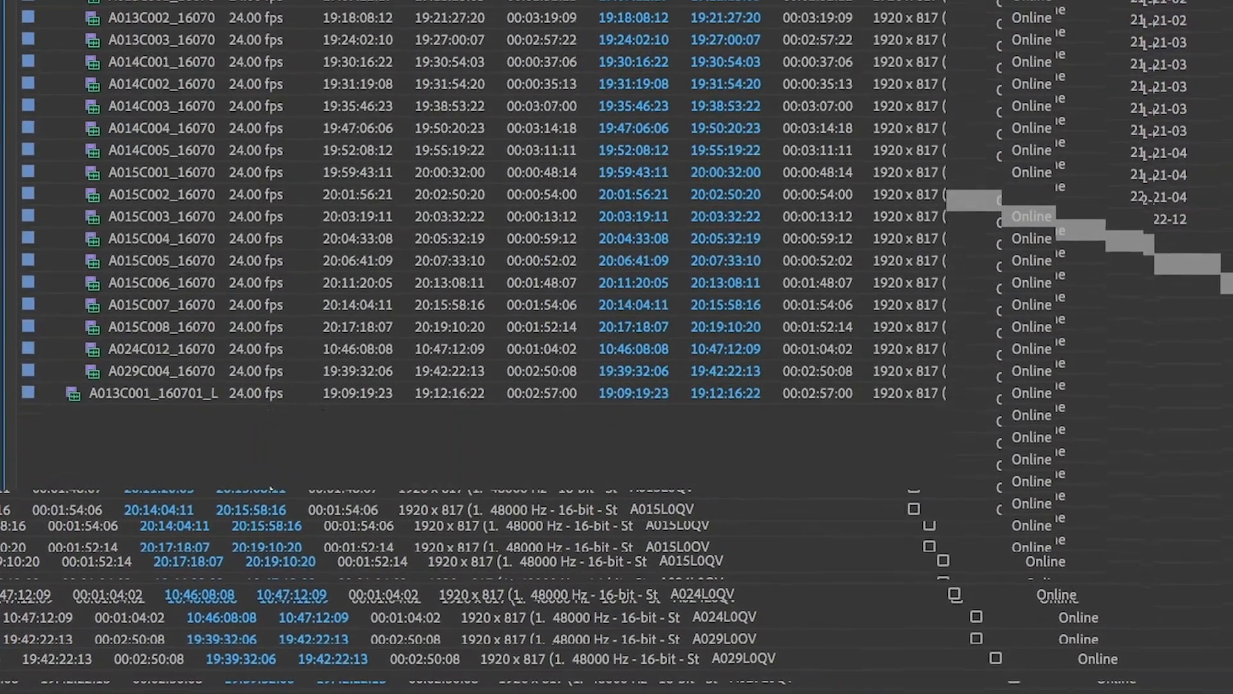
pyautogui.scroll(5, 264, 528)
pyautogui.scroll(5, 616, 347)
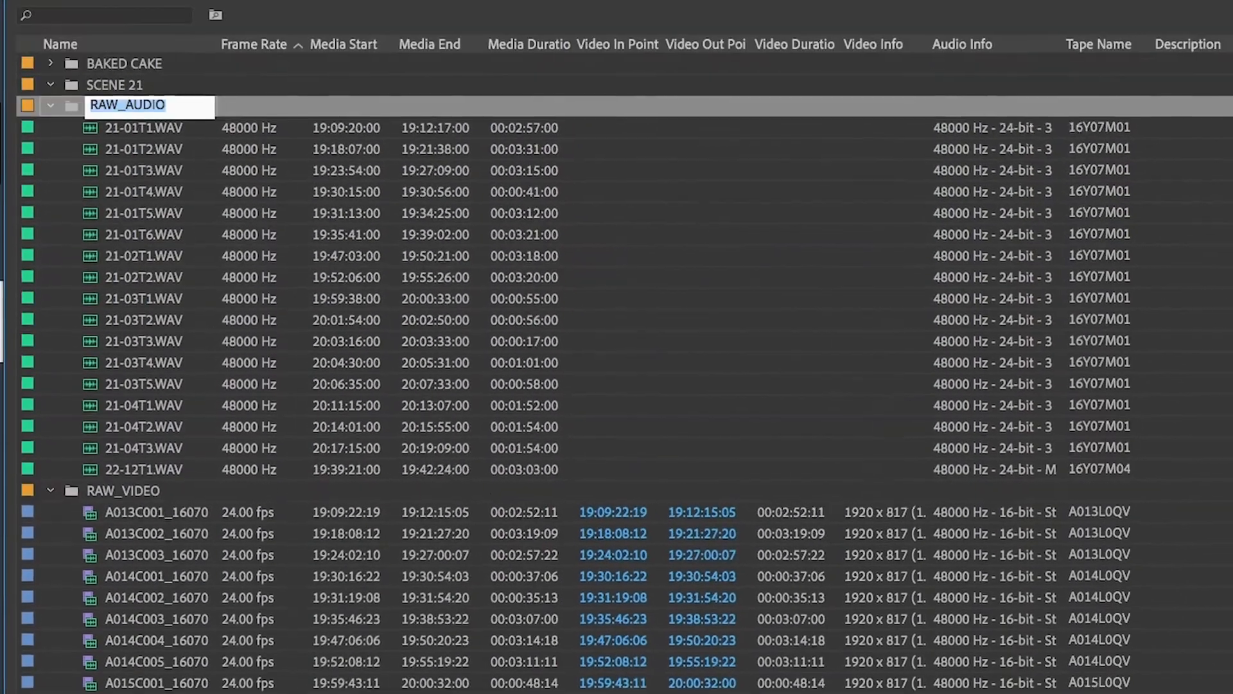
pyautogui.press('Escape')
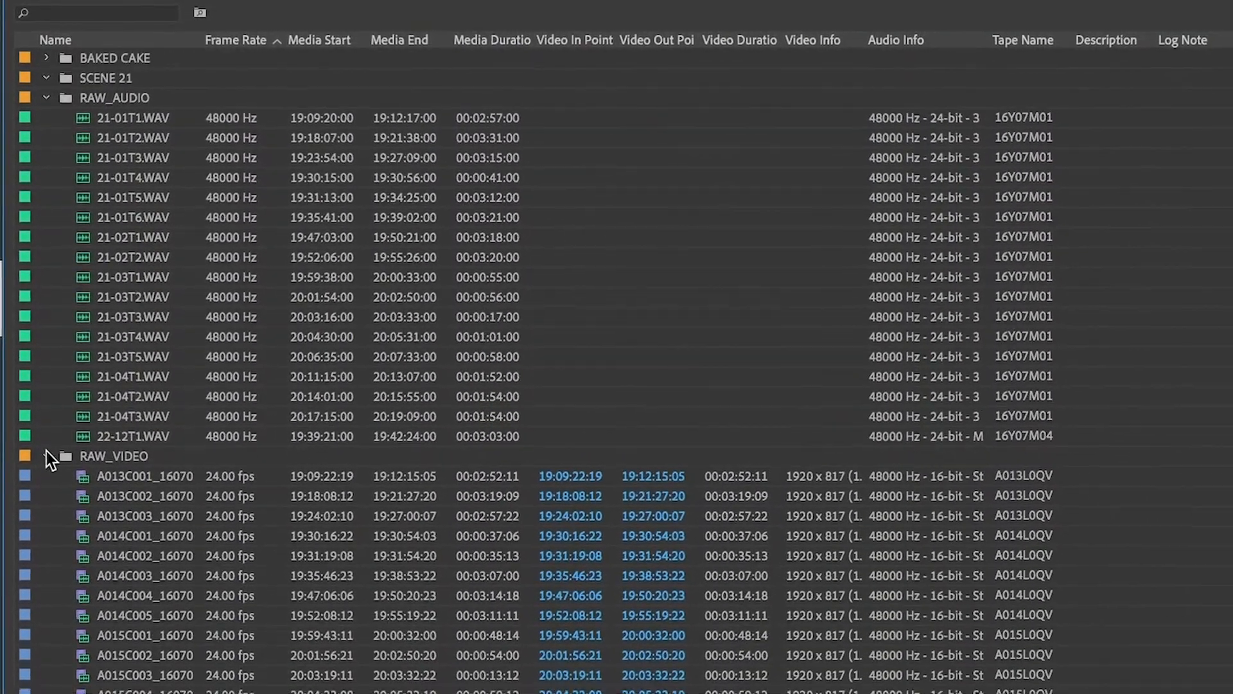
# Step: Move the merged A013C001 clip into the SCENE 21 bin and expand that bin
pyautogui.click(89, 75)
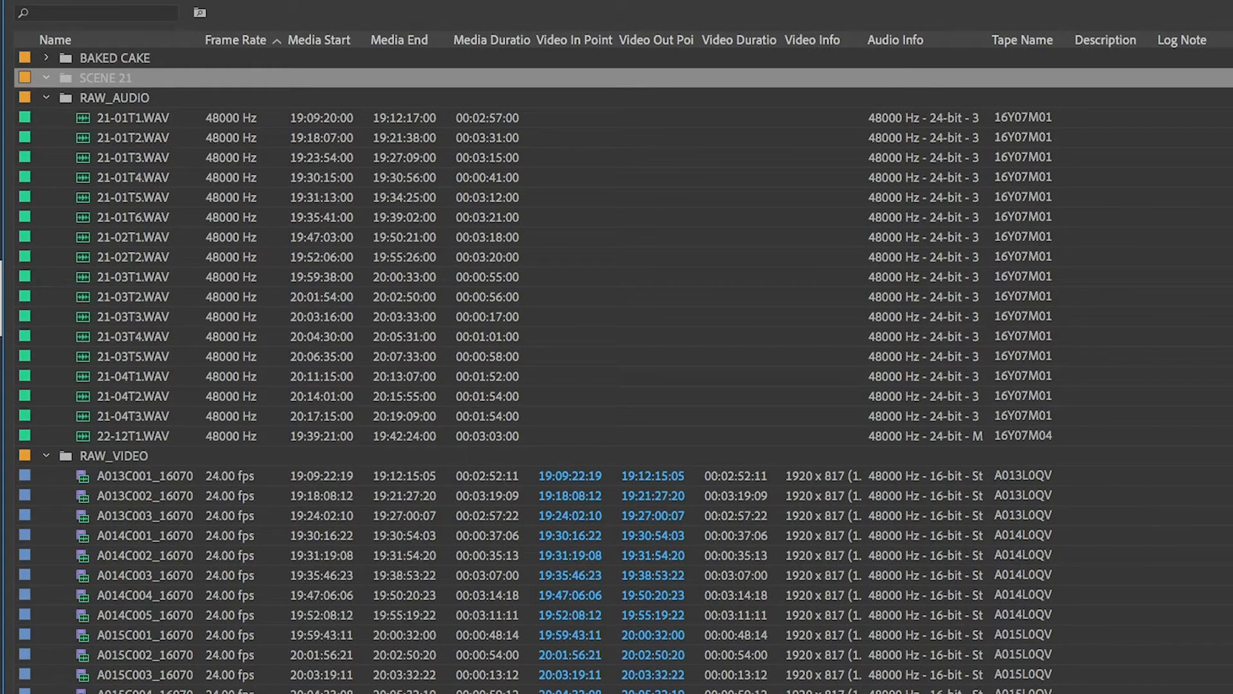
pyautogui.click(114, 456)
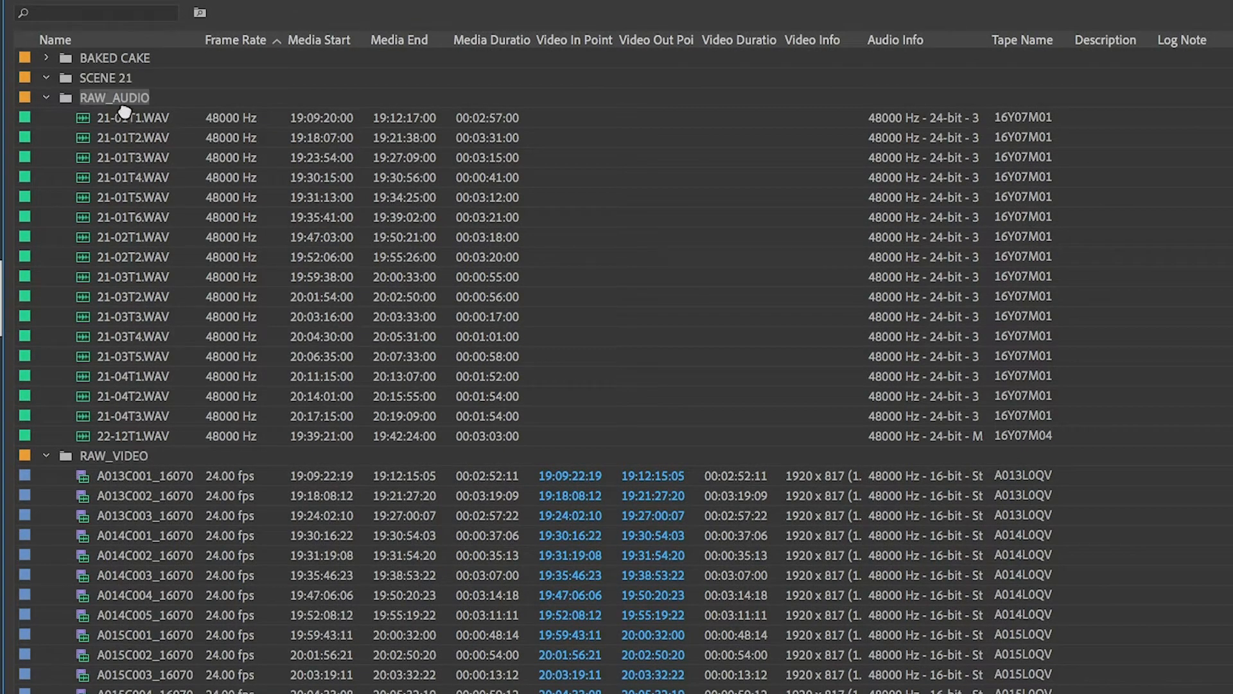
pyautogui.moveTo(121, 82); pyautogui.dragTo(66, 87)
pyautogui.click(48, 79)
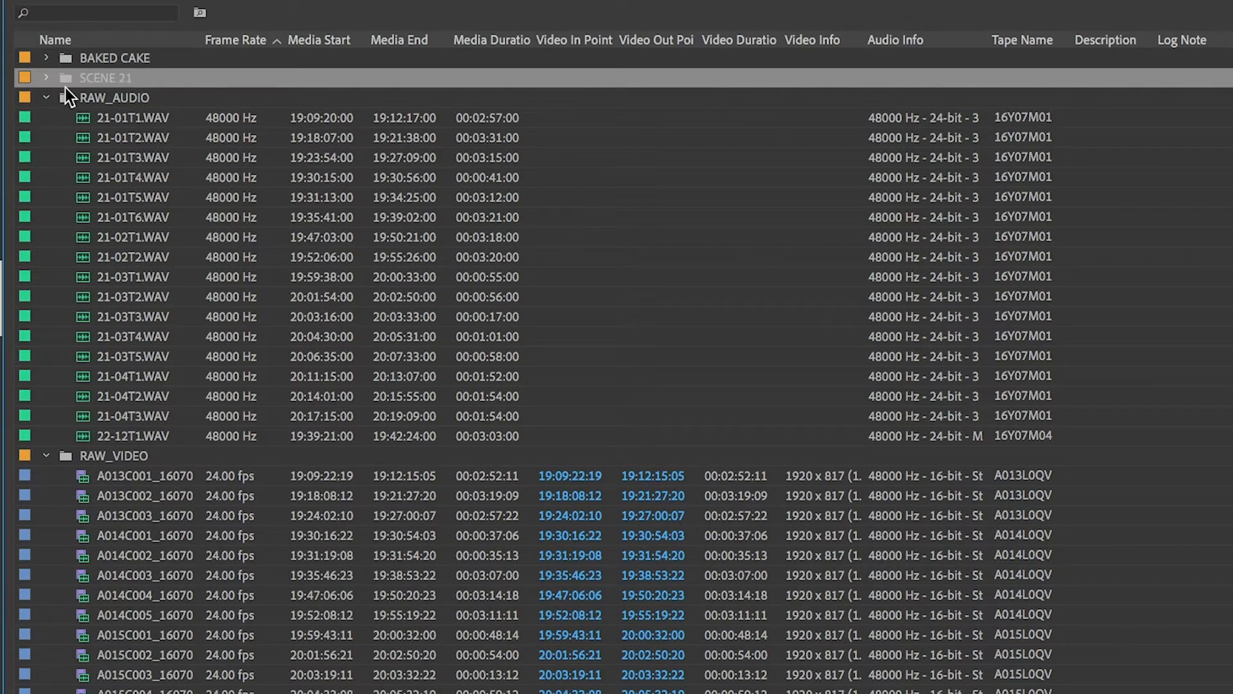
pyautogui.click(45, 78)
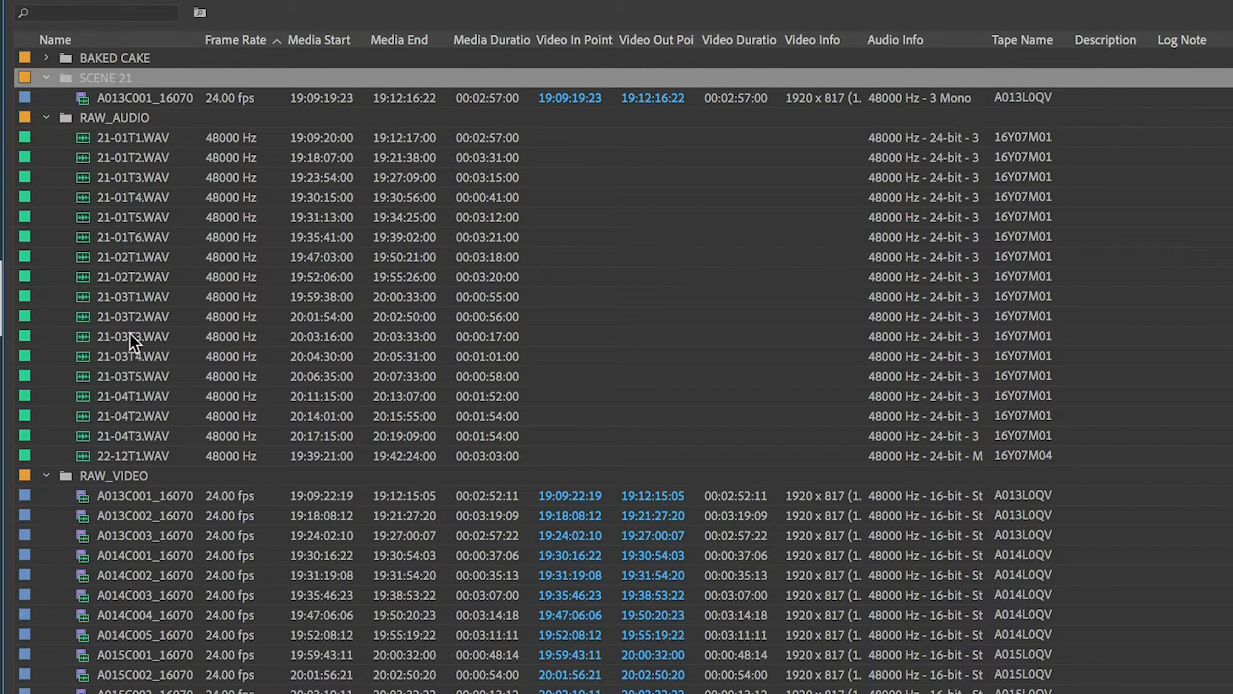
# Step: Open raw video clip A013C002 in the source monitor and play it briefly to check the slate
pyautogui.doubleClick(84, 517)
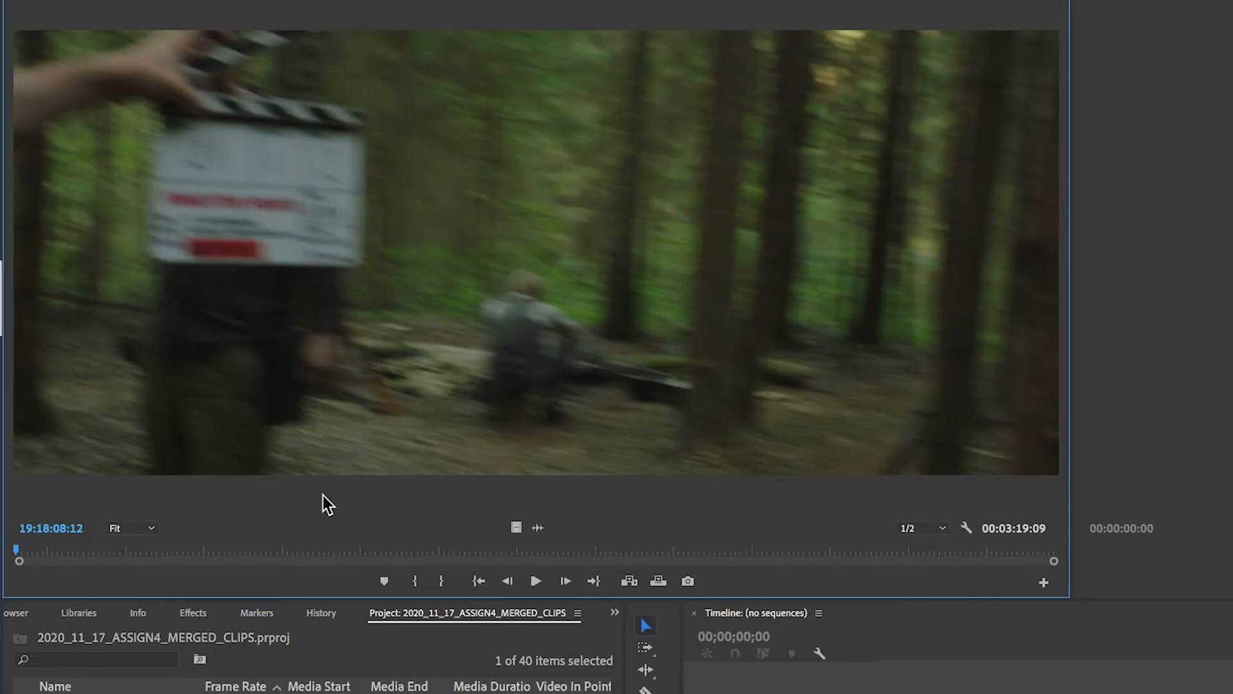
pyautogui.press('space')
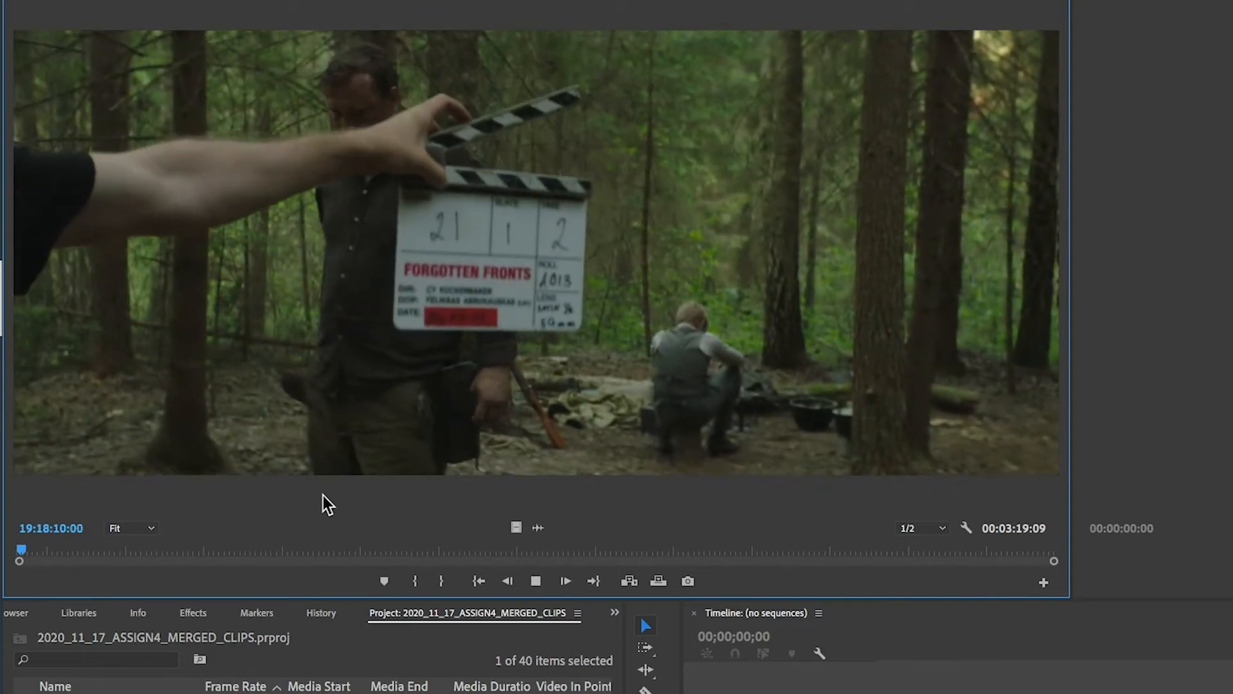
pyautogui.press('space')
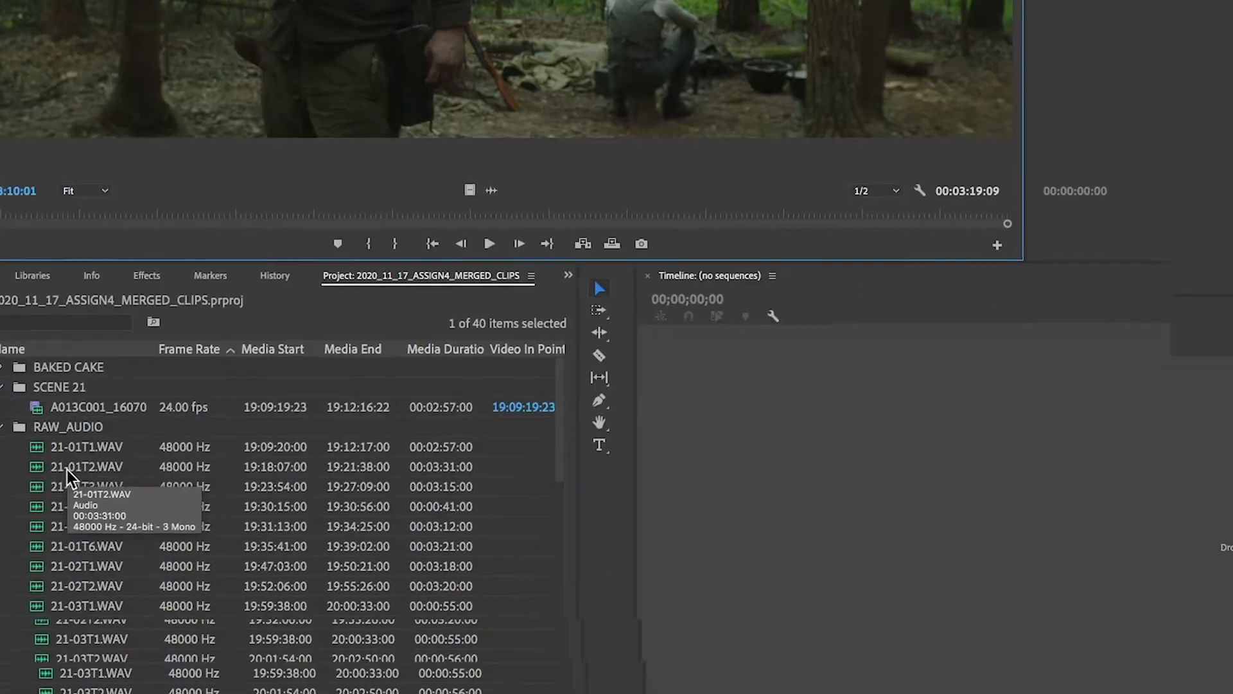
# Step: Merge video clip A013C002 with audio file 21-01T2.WAV, synchronizing by audio and removing audio from the AV clip, and move the result into SCENE 21
pyautogui.keyDown('ctrl'); pyautogui.click(55, 372); pyautogui.keyUp('ctrl')
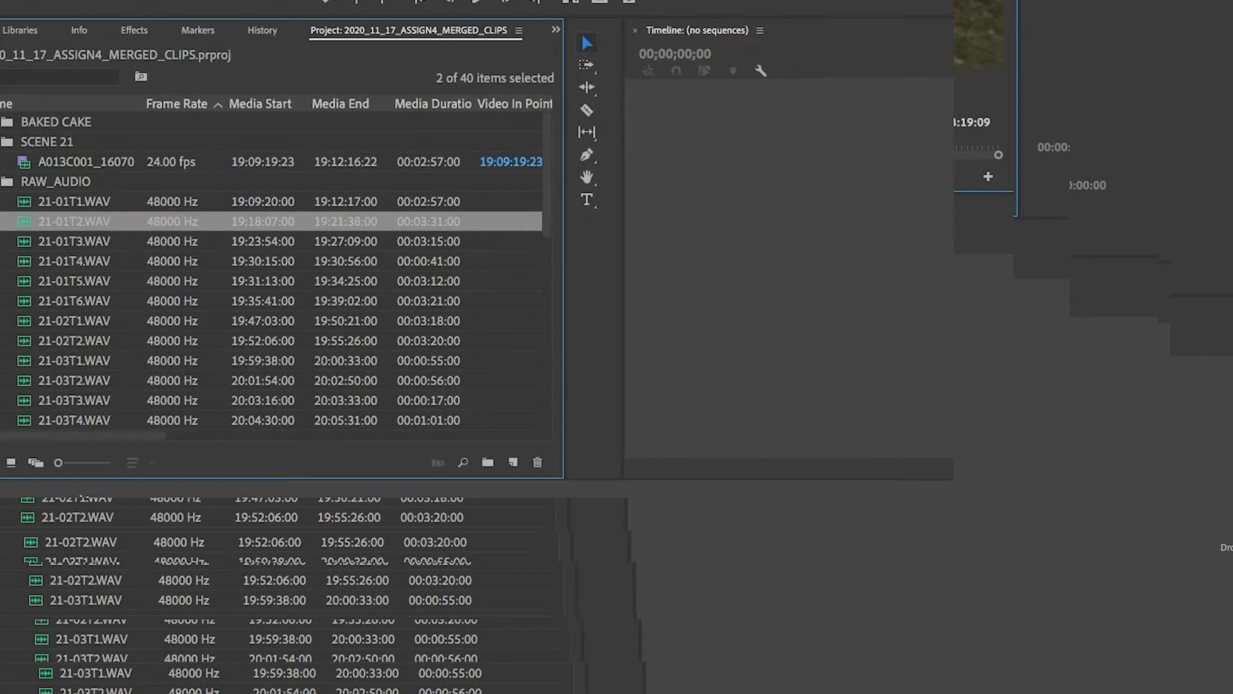
pyautogui.scroll(-5, 97, 271)
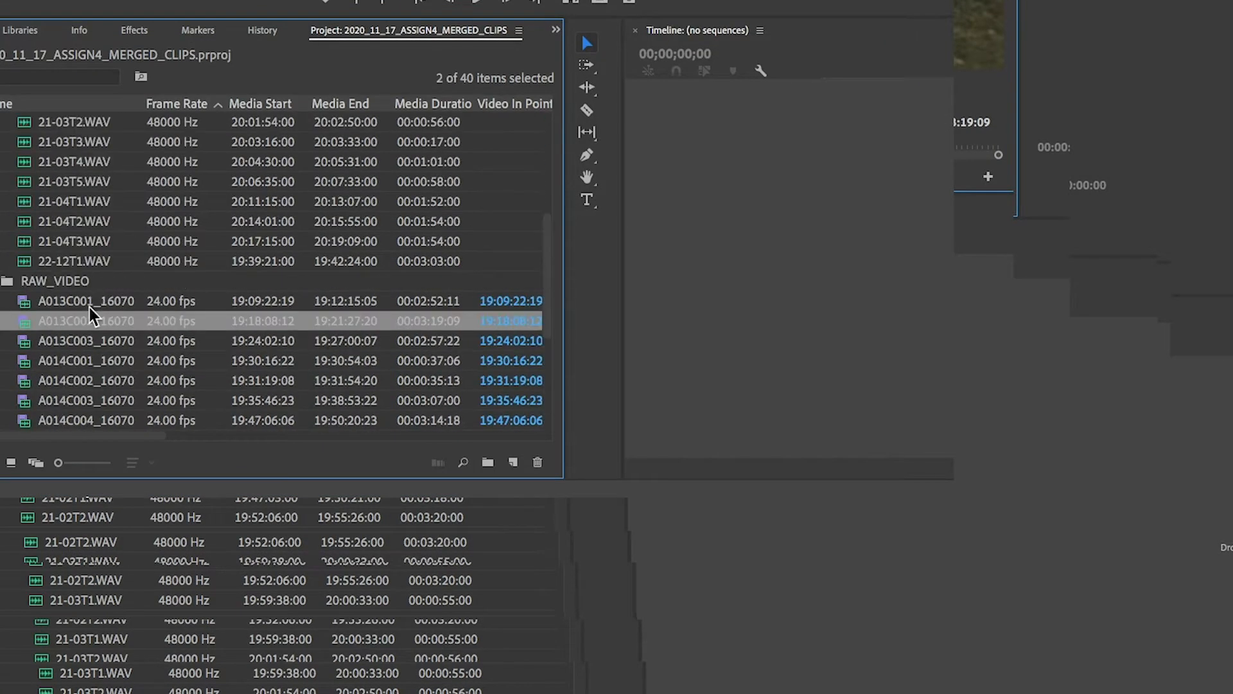
pyautogui.rightClick(93, 319)
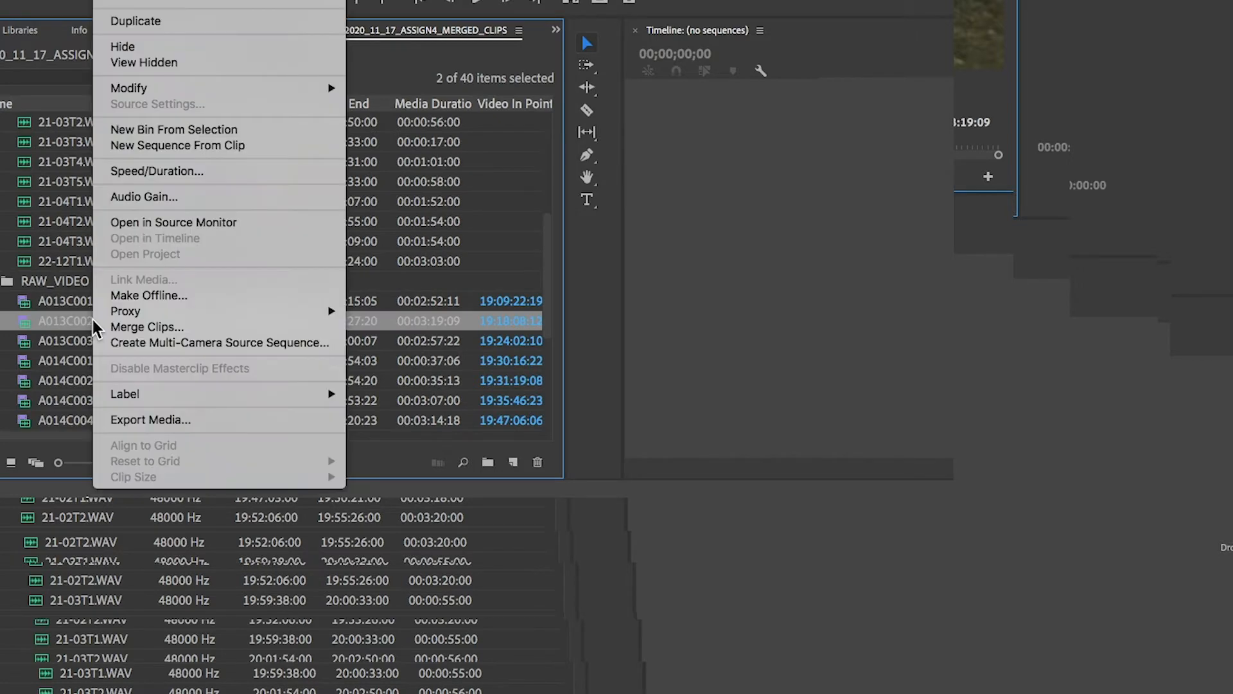
pyautogui.click(113, 326)
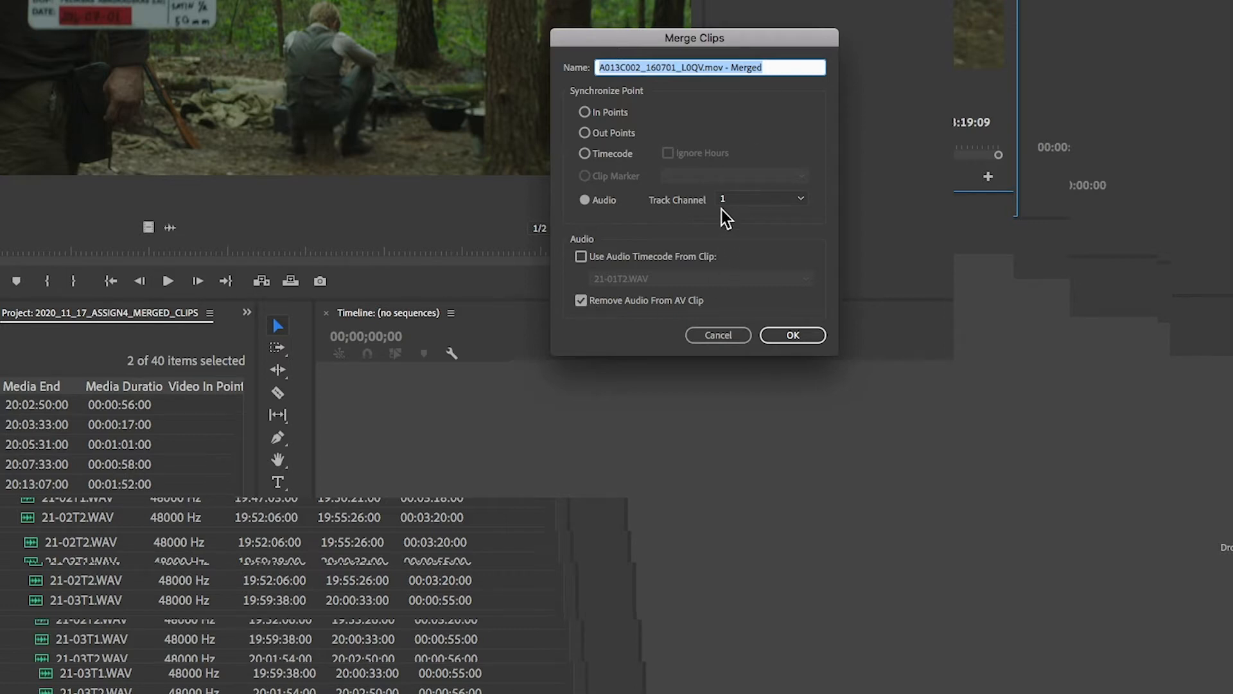
pyautogui.click(785, 332)
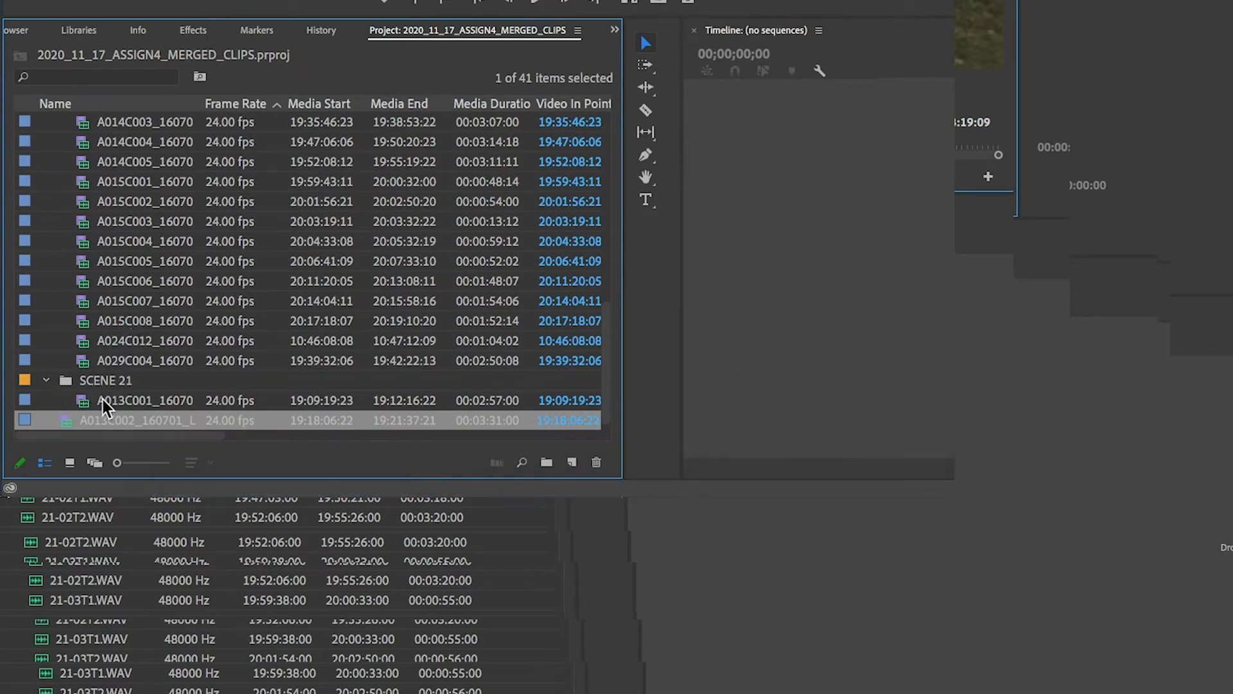
pyautogui.click(82, 402)
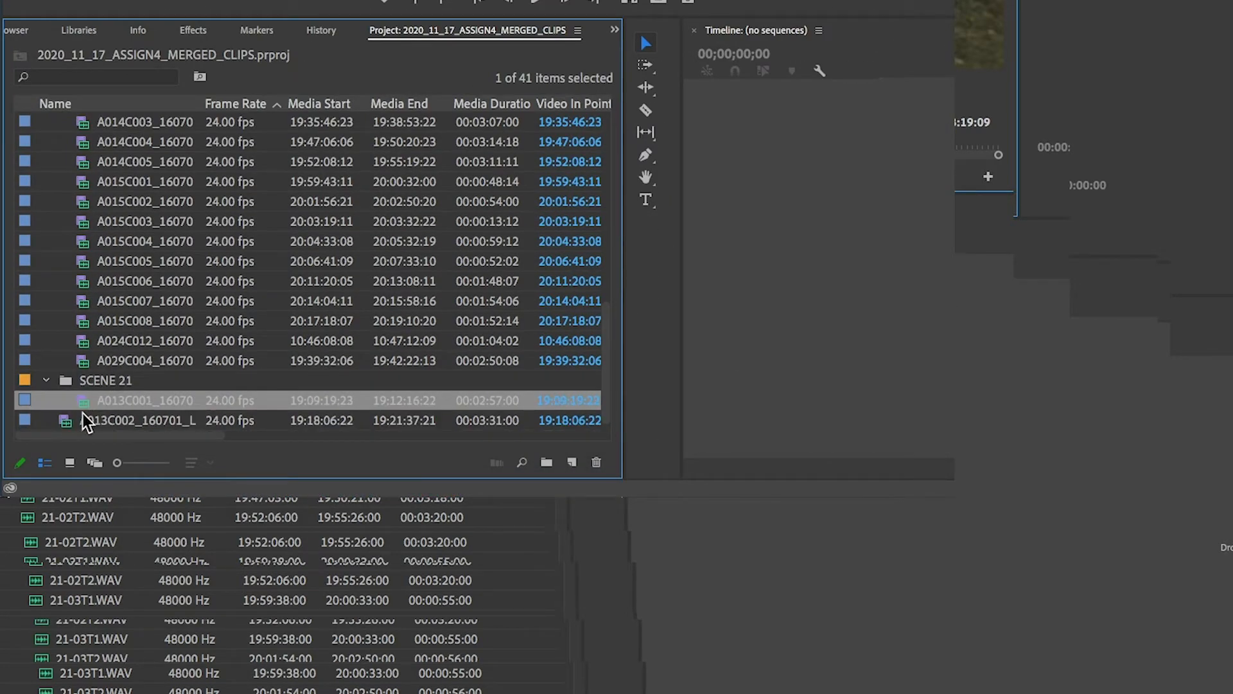
pyautogui.moveTo(64, 419); pyautogui.dragTo(102, 383)
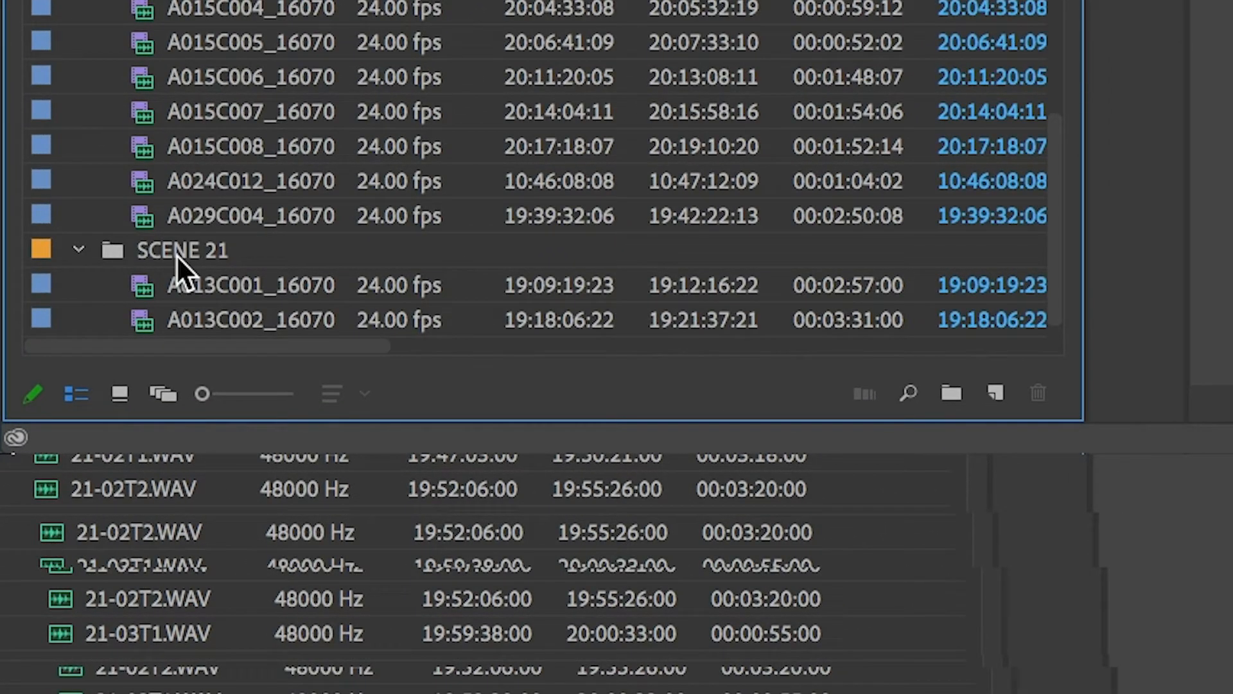
# Step: Set the label color of raw video clips A013C001 and A013C002 to Rose
pyautogui.scroll(10, 214, 67)
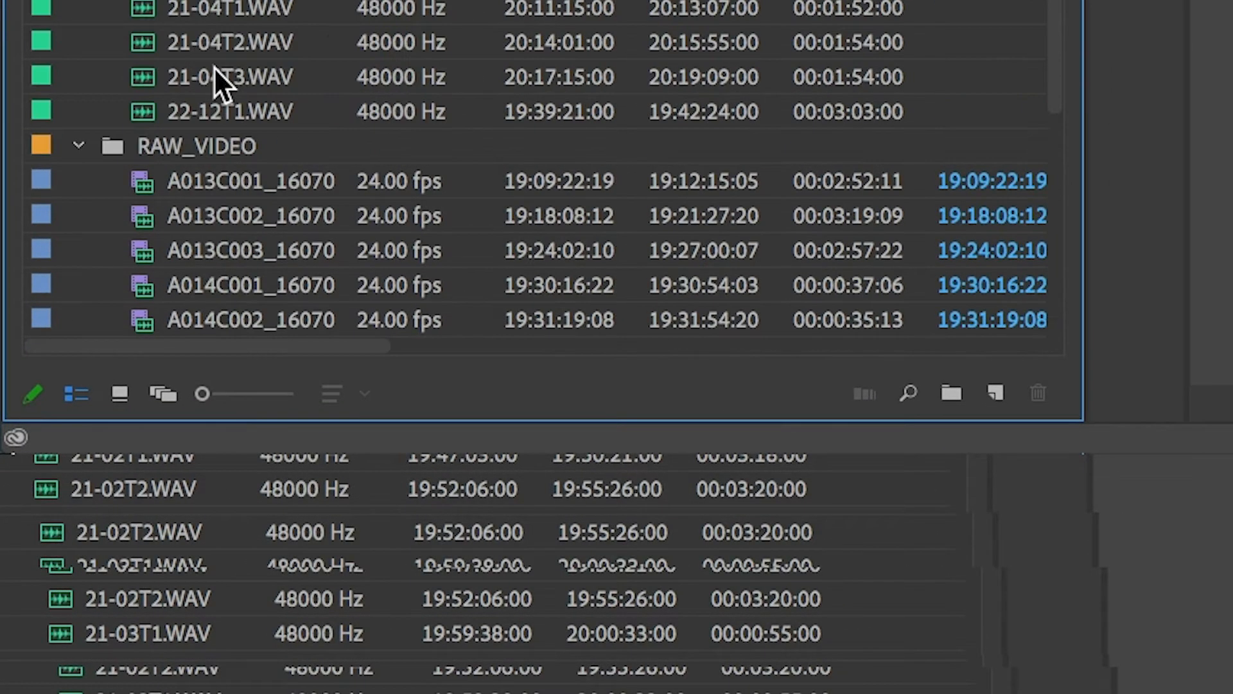
pyautogui.scroll(-5, 214, 67)
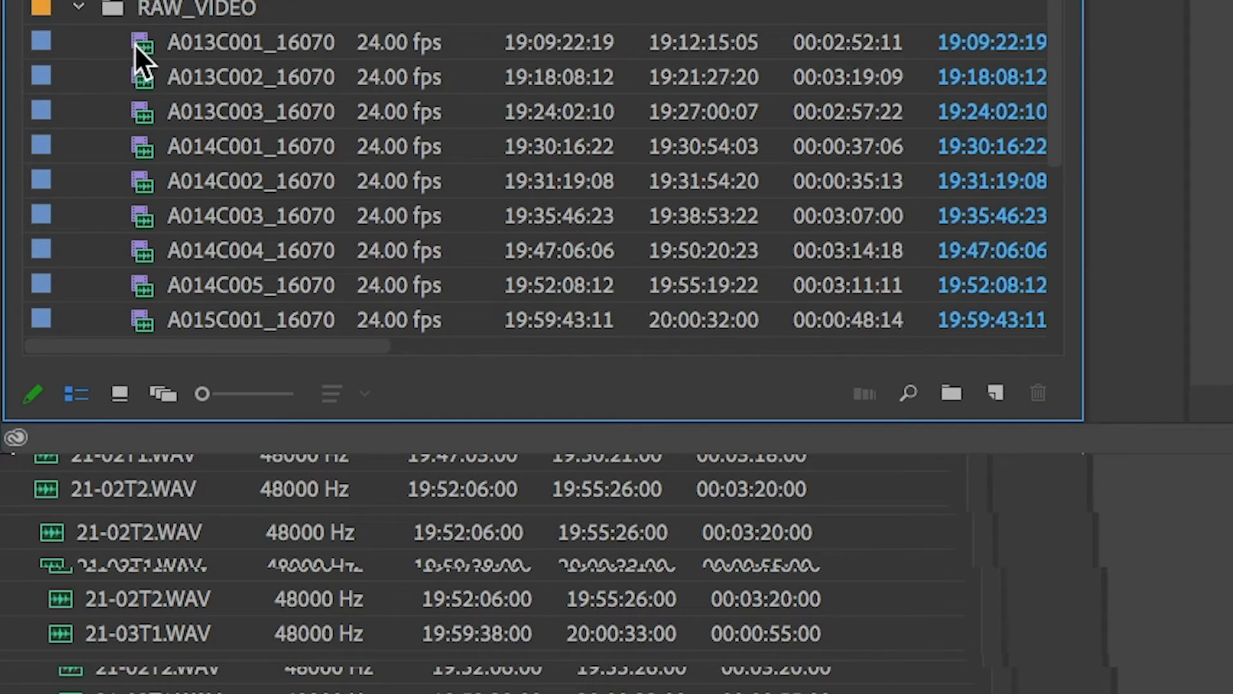
pyautogui.click(183, 53)
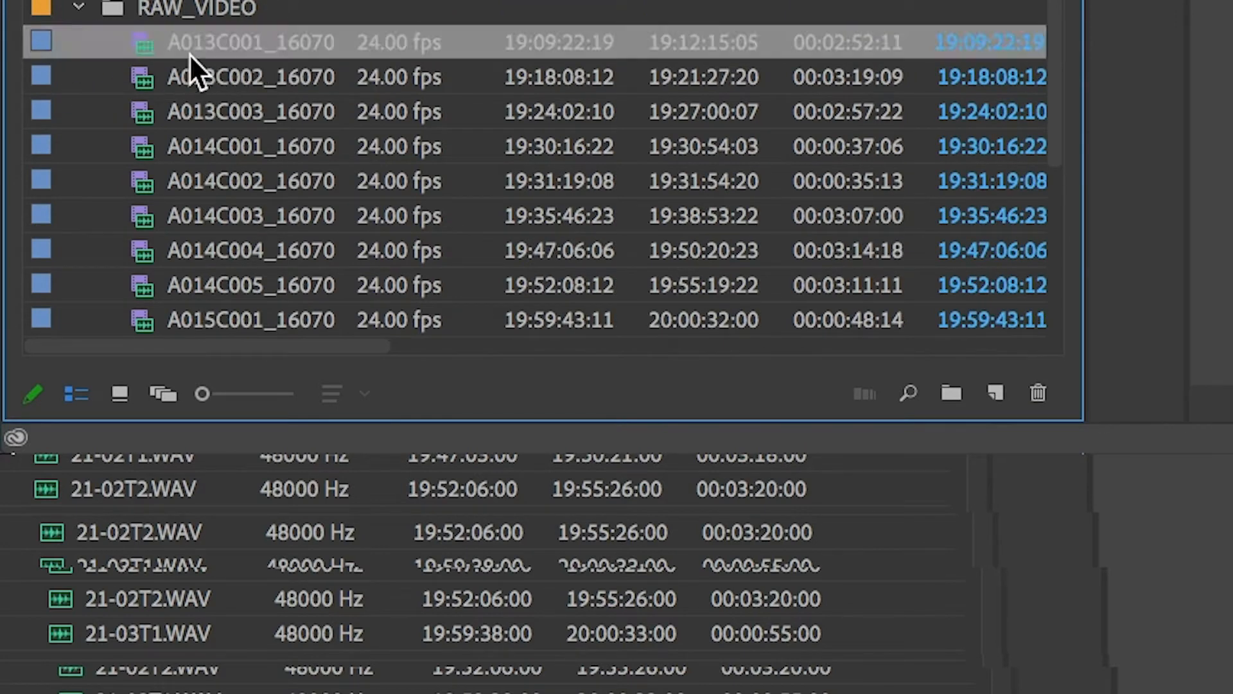
pyautogui.click(203, 69)
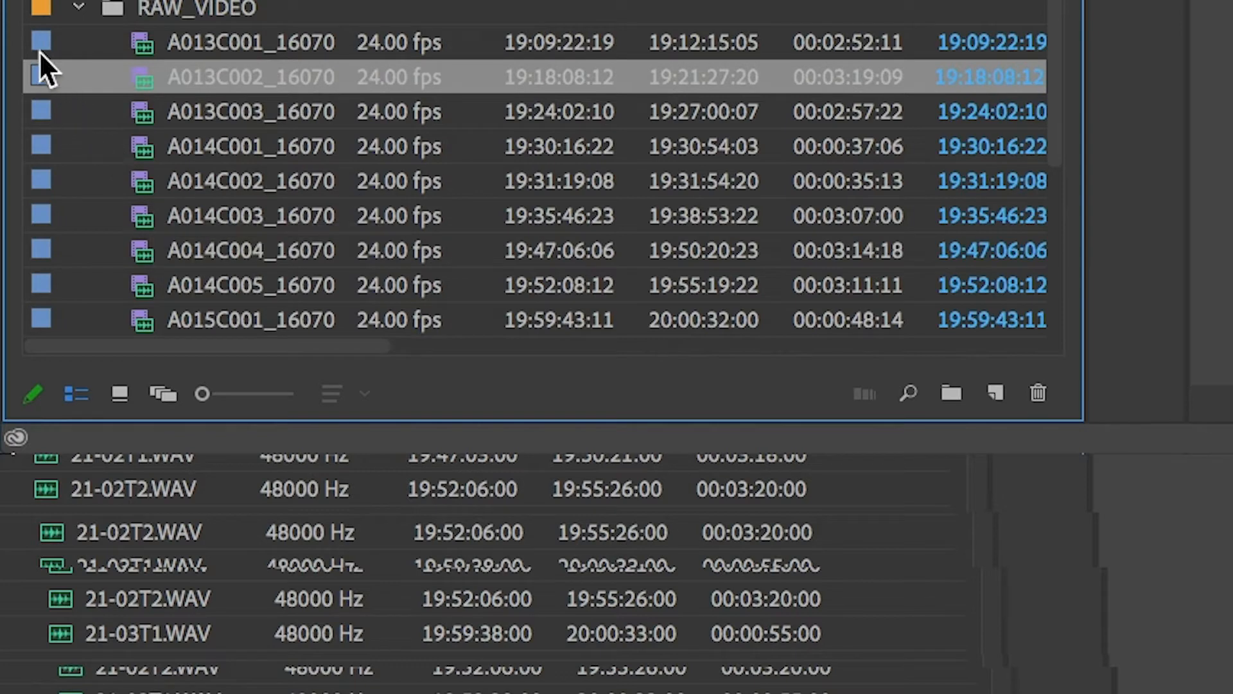
pyautogui.click(191, 43)
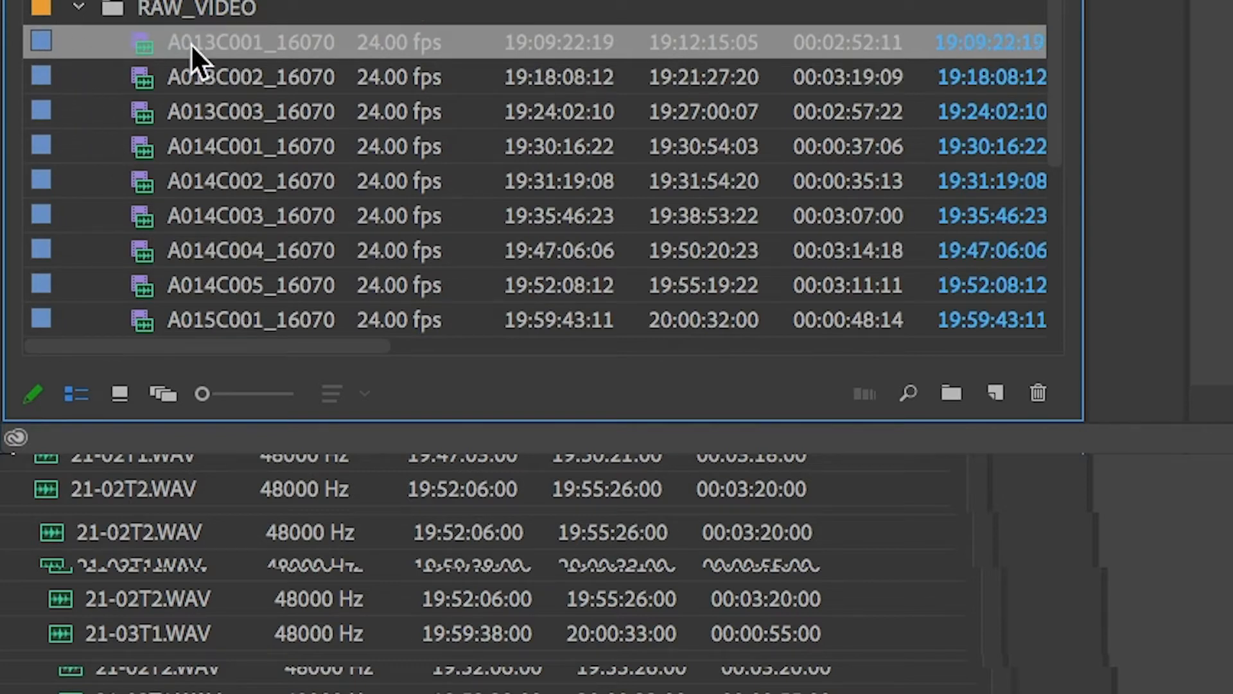
pyautogui.rightClick(42, 39)
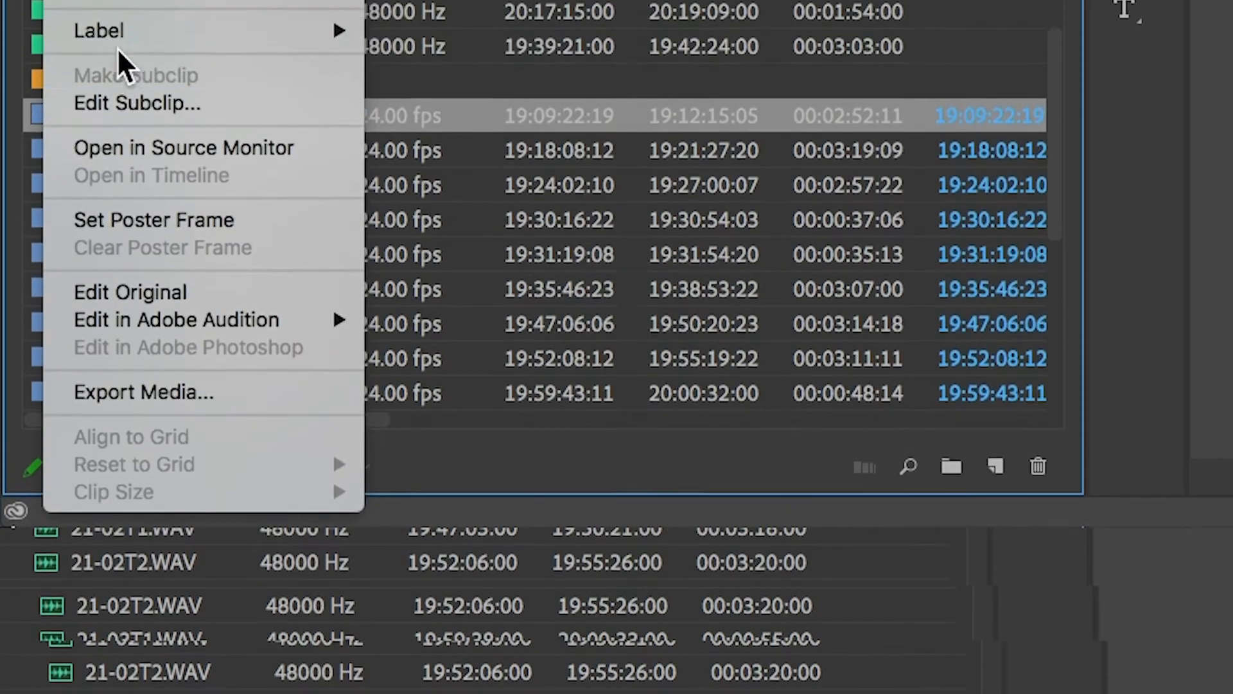
pyautogui.moveTo(117, 138)
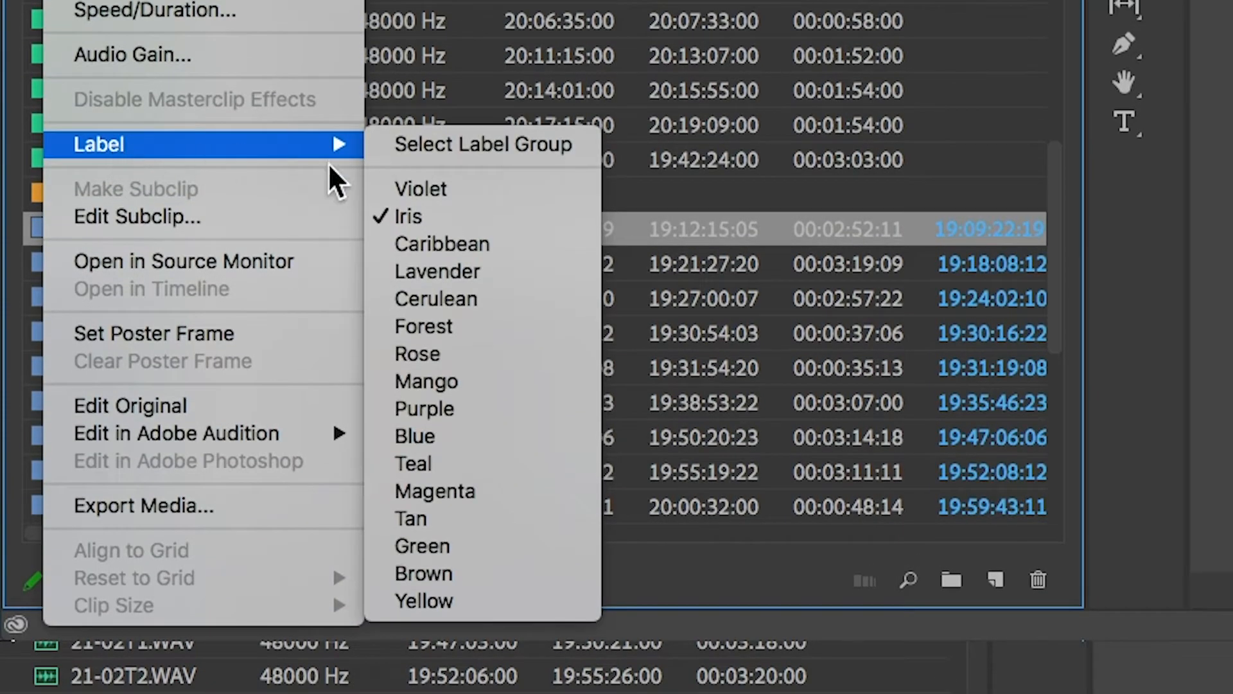
pyautogui.click(500, 354)
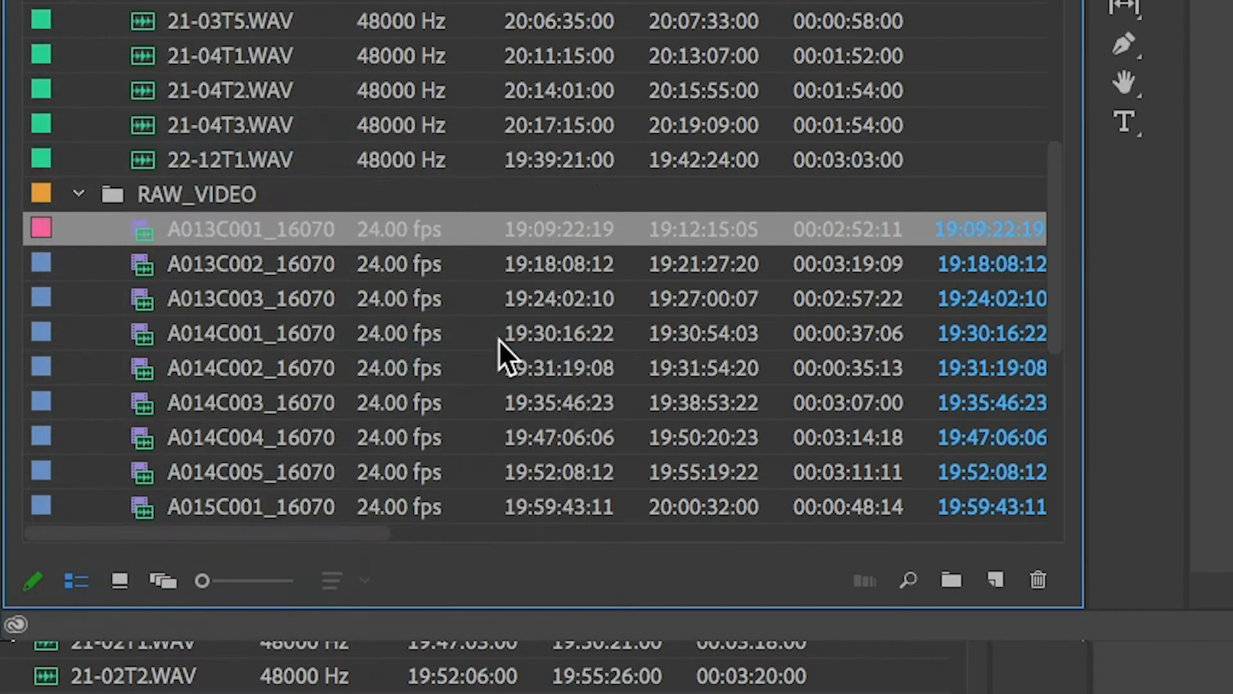
pyautogui.rightClick(44, 264)
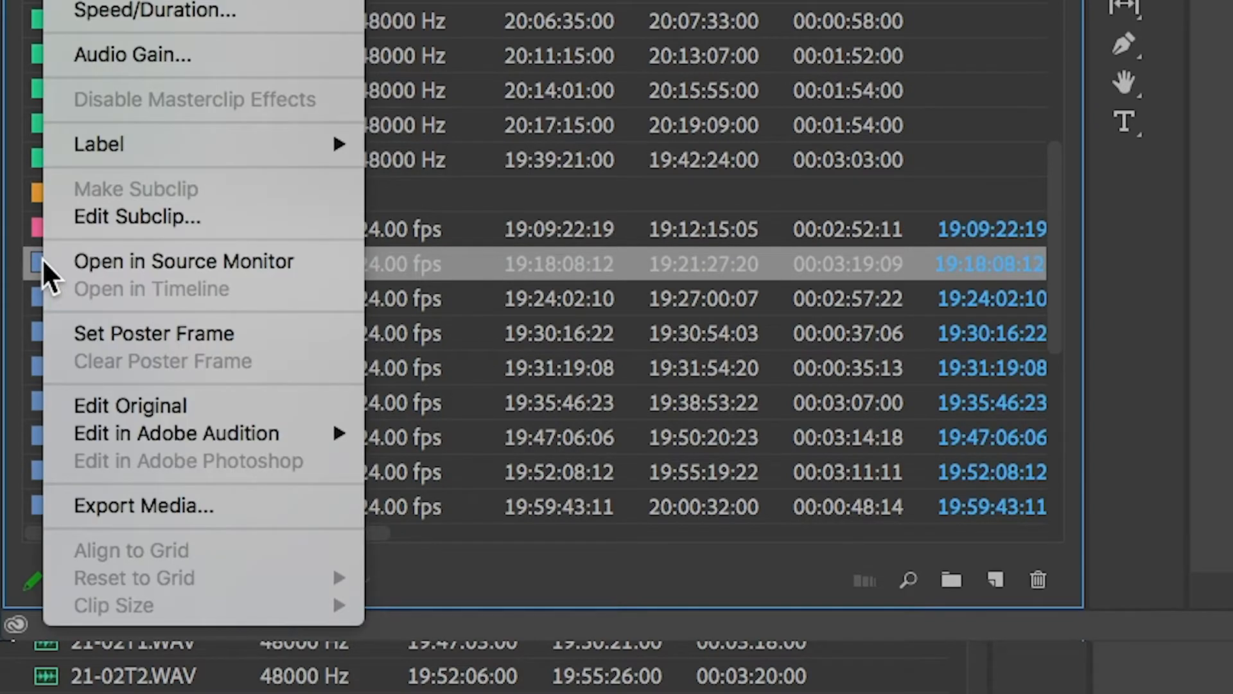
pyautogui.moveTo(103, 147)
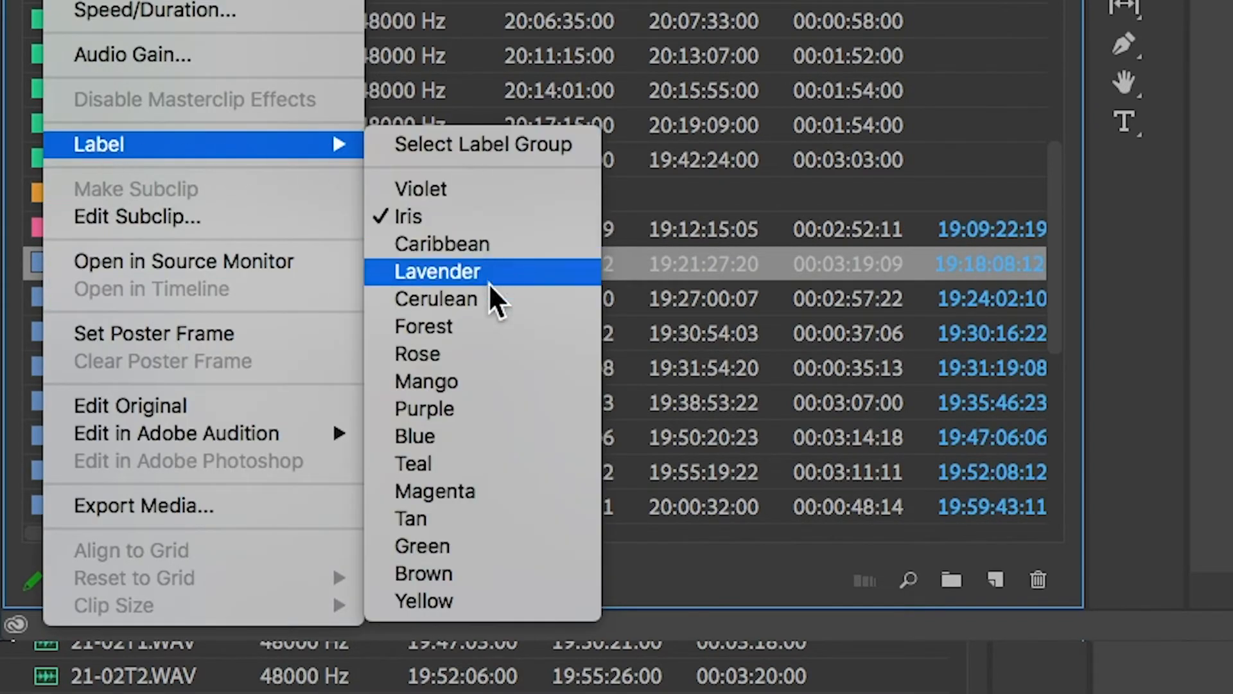
pyautogui.click(492, 342)
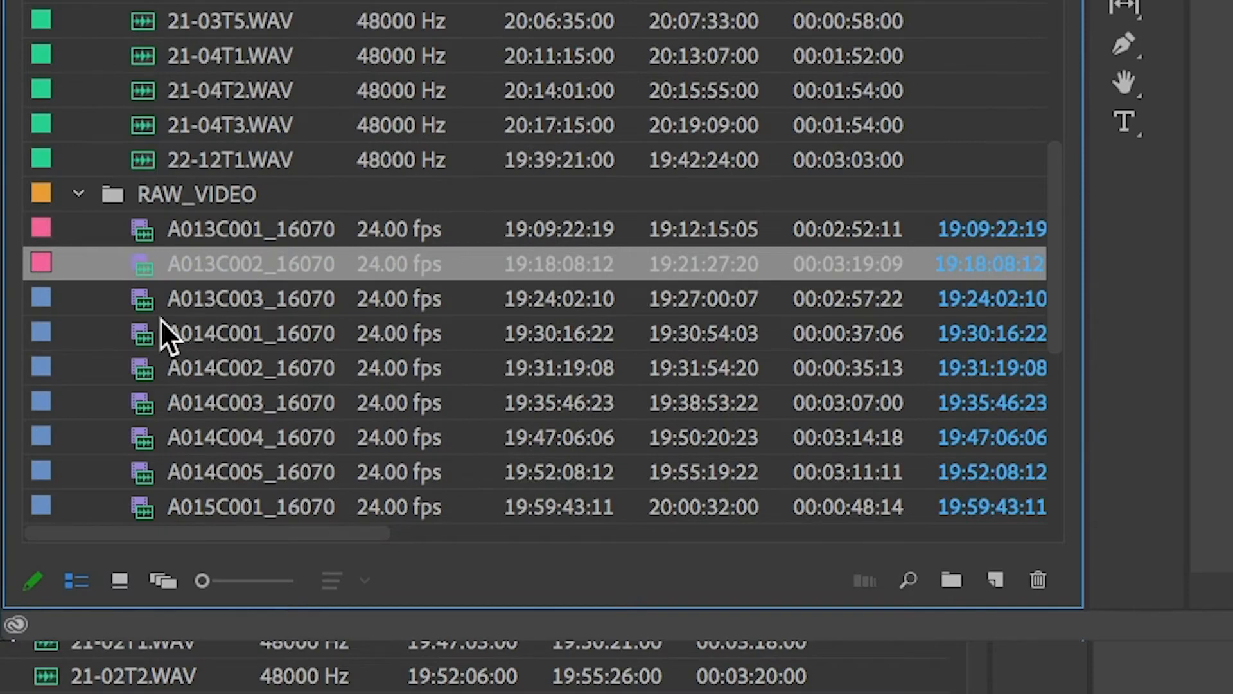
# Step: Merge video clip A013C003 with audio file 21-01T3.WAV, synchronizing by audio and removing AV clip audio, and move the result into SCENE 21
pyautogui.press('Down')
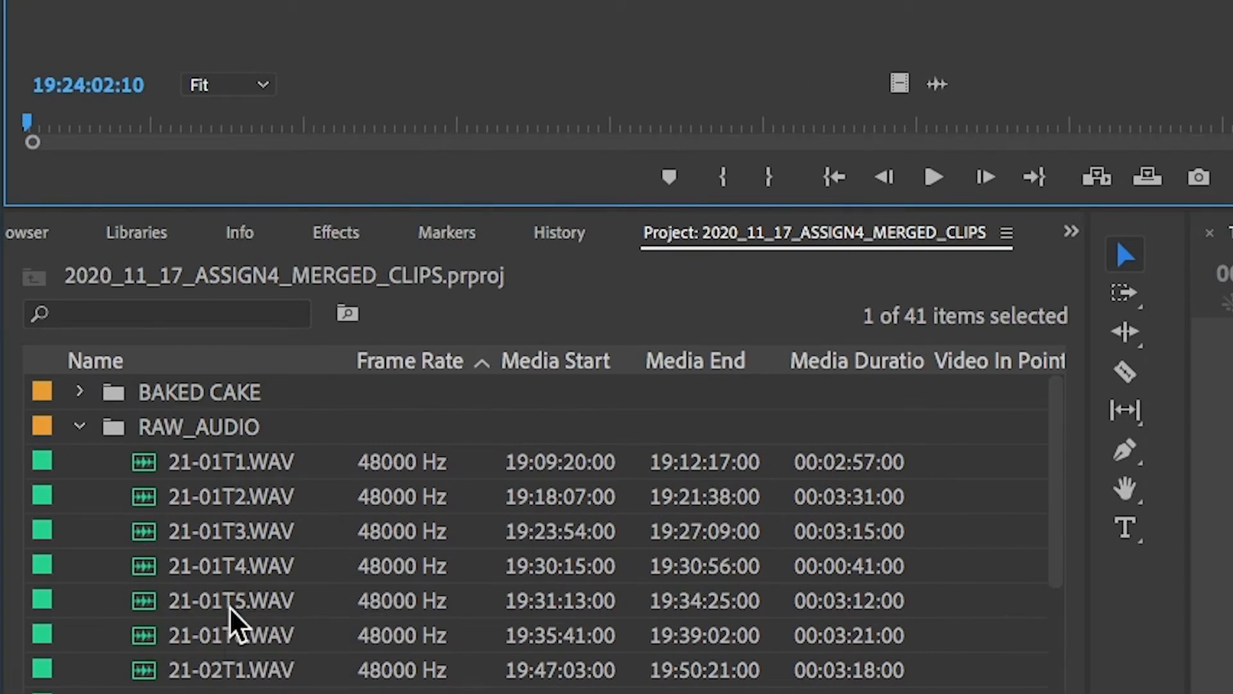
pyautogui.keyDown('ctrl'); pyautogui.click(235, 539); pyautogui.keyUp('ctrl')
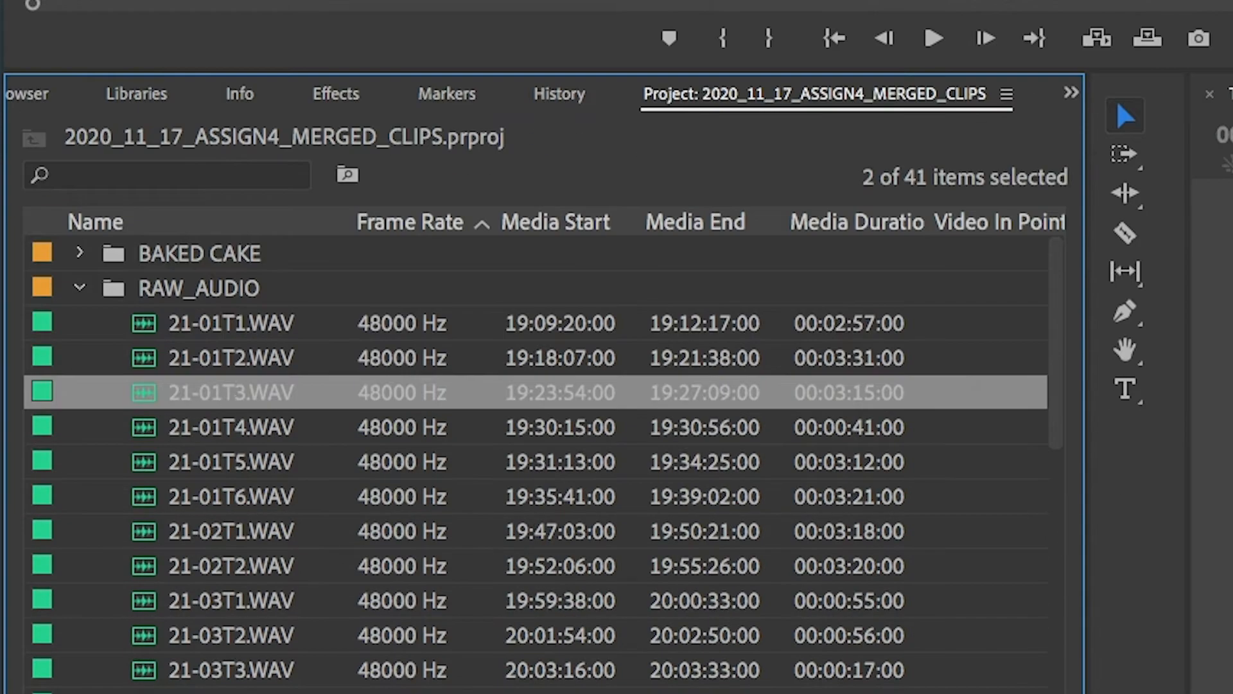
pyautogui.scroll(-8, 232, 623)
pyautogui.scroll(4, 229, 618)
pyautogui.scroll(5, 234, 616)
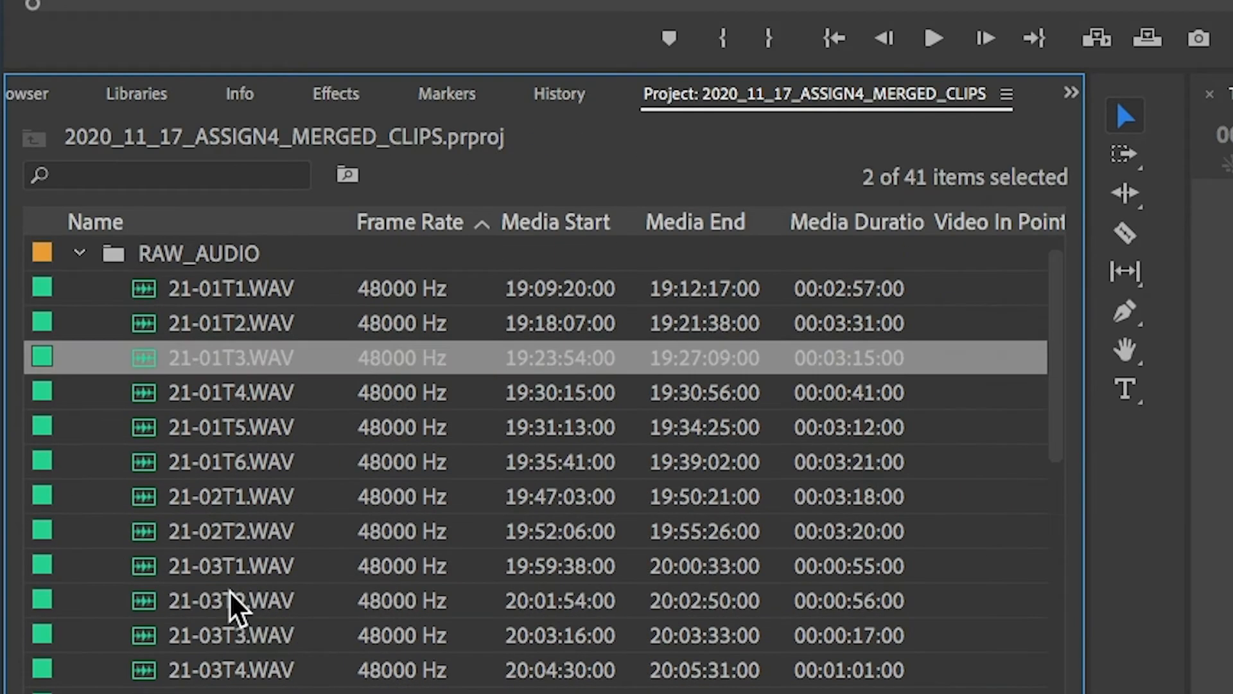
pyautogui.rightClick(263, 398)
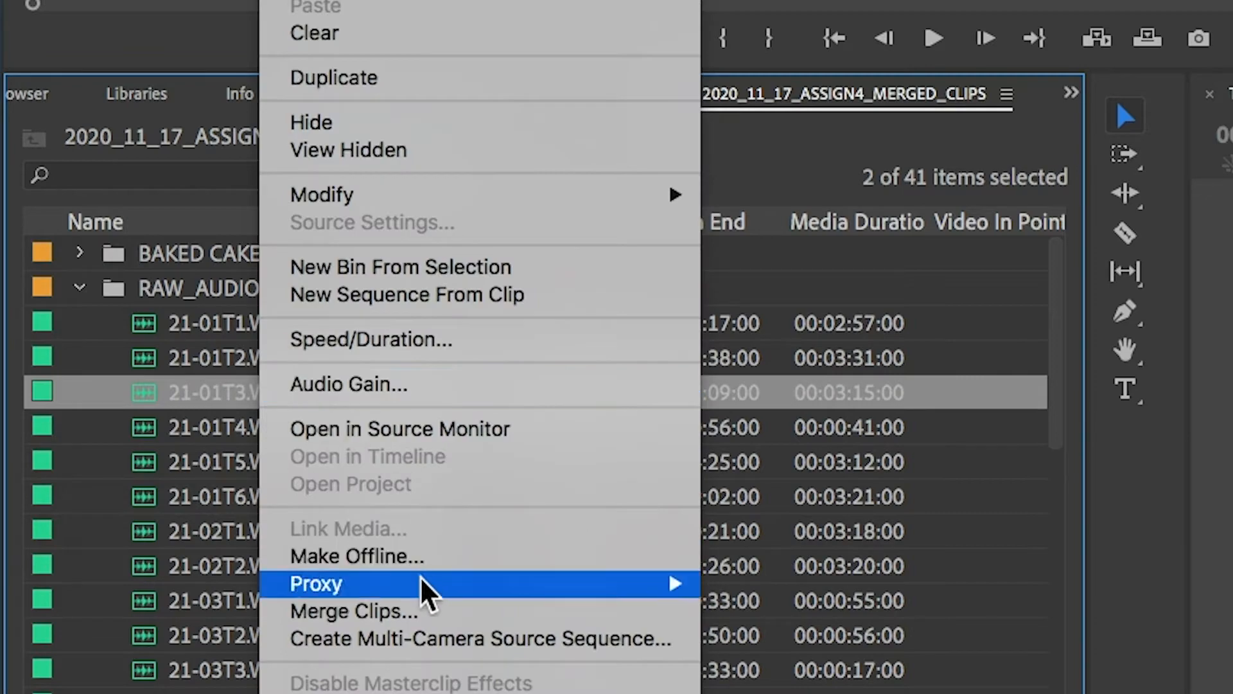
pyautogui.click(427, 611)
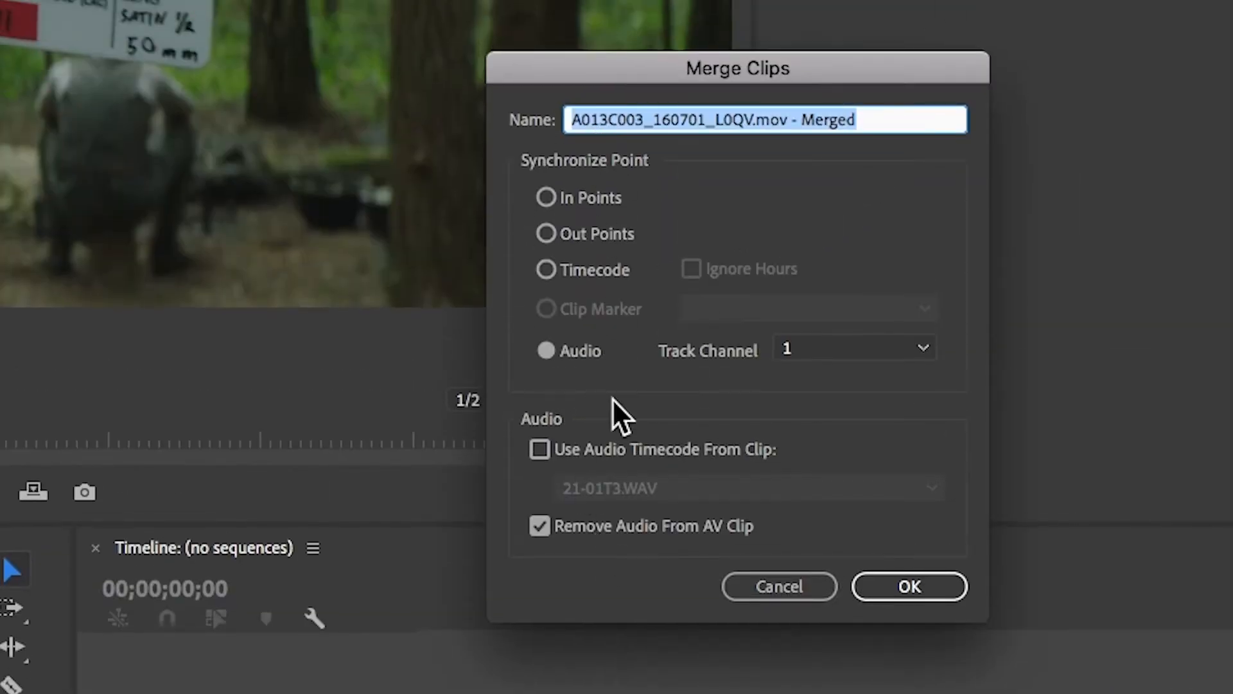
pyautogui.click(900, 586)
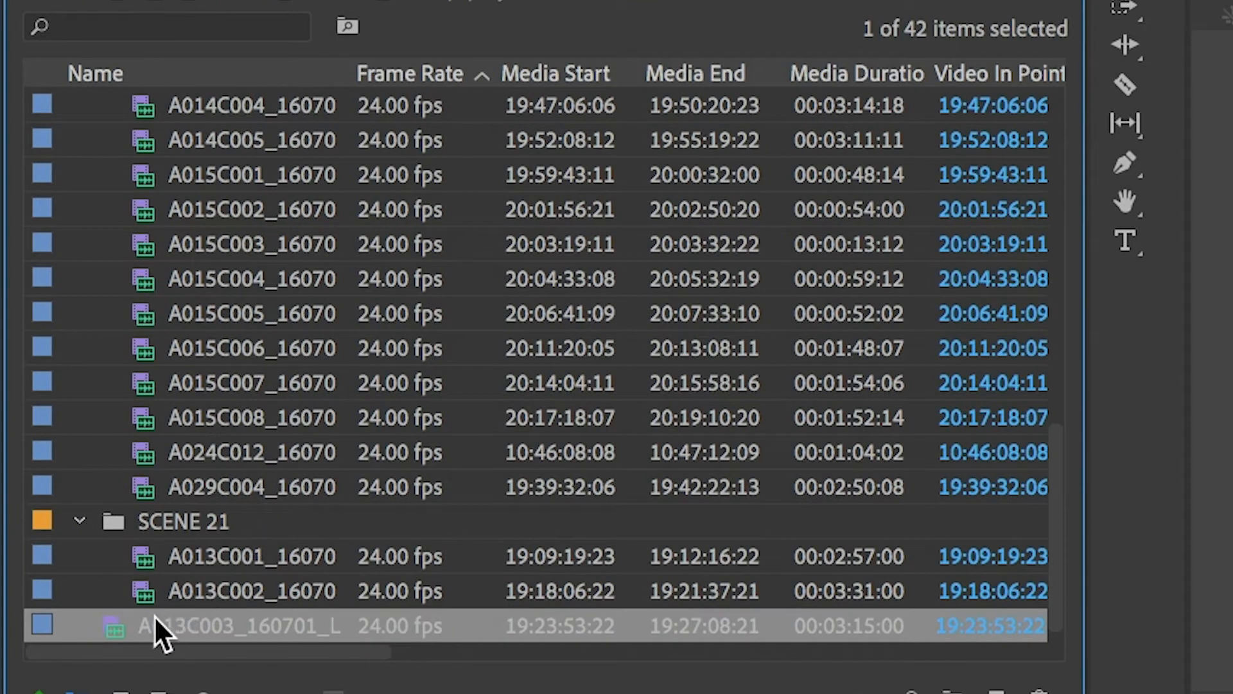
pyautogui.moveTo(112, 628); pyautogui.dragTo(183, 520)
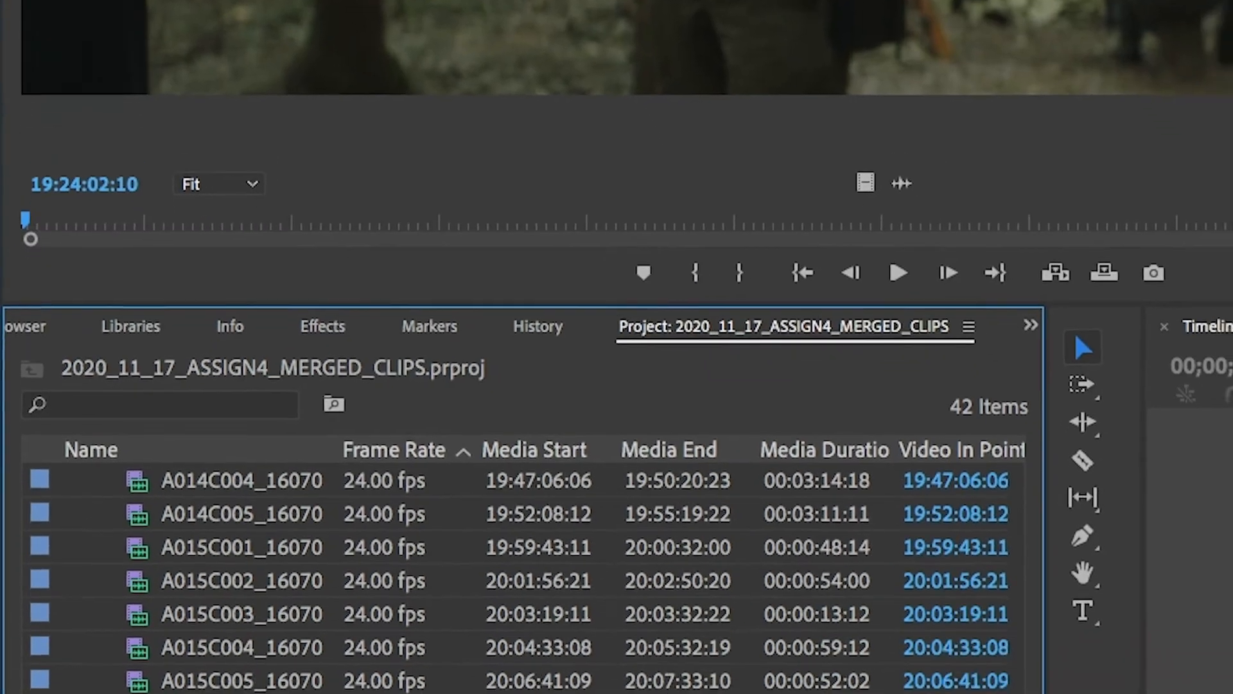
# Step: Set the label color of raw video clip A013C003 to Rose
pyautogui.scroll(9, 207, 556)
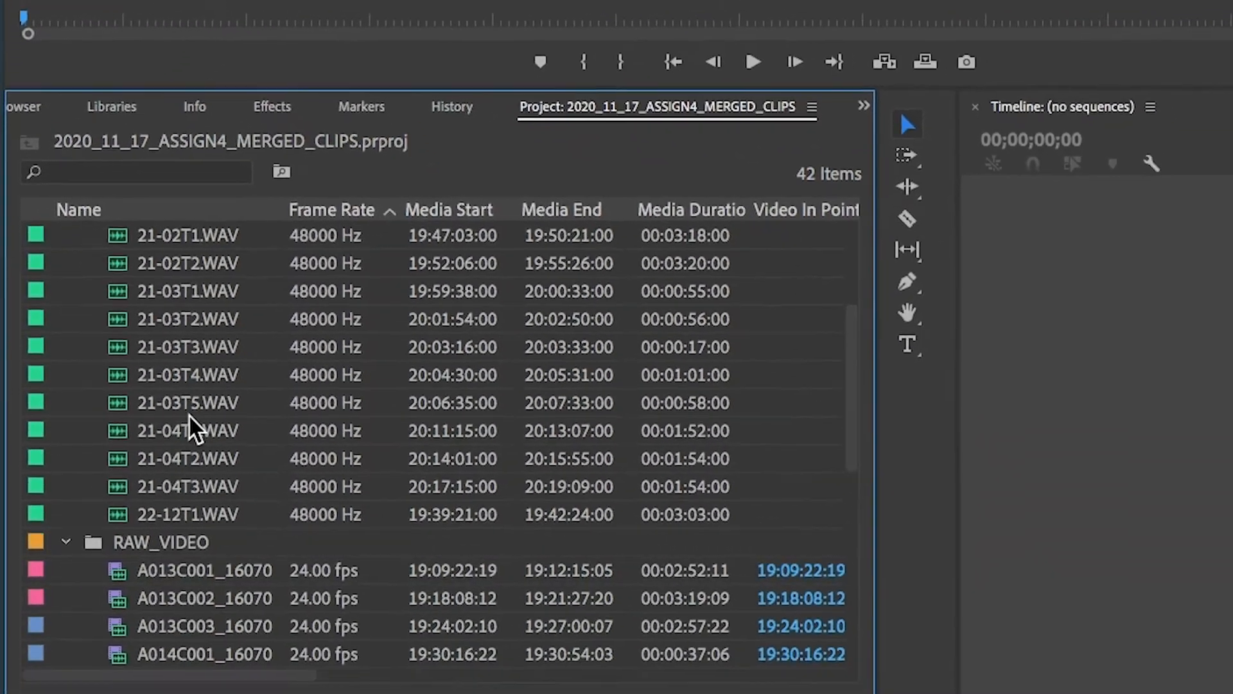
pyautogui.scroll(-2, 176, 314)
pyautogui.scroll(-2, 176, 313)
pyautogui.rightClick(40, 353)
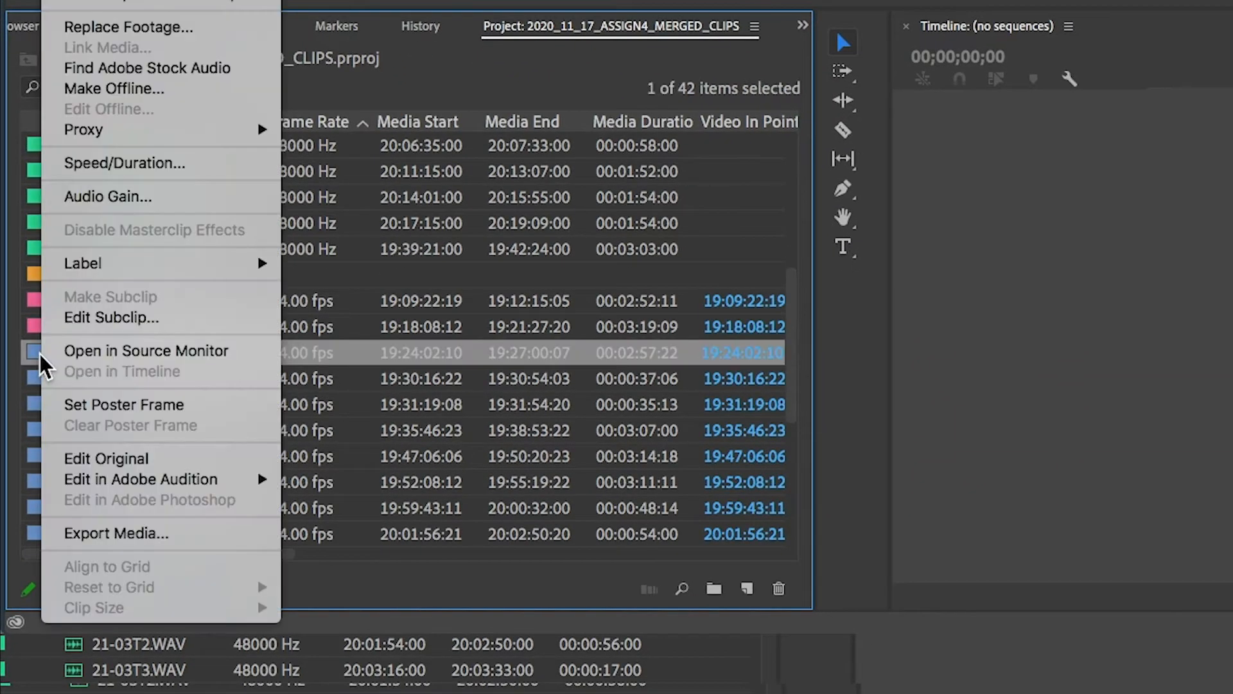
pyautogui.moveTo(126, 265)
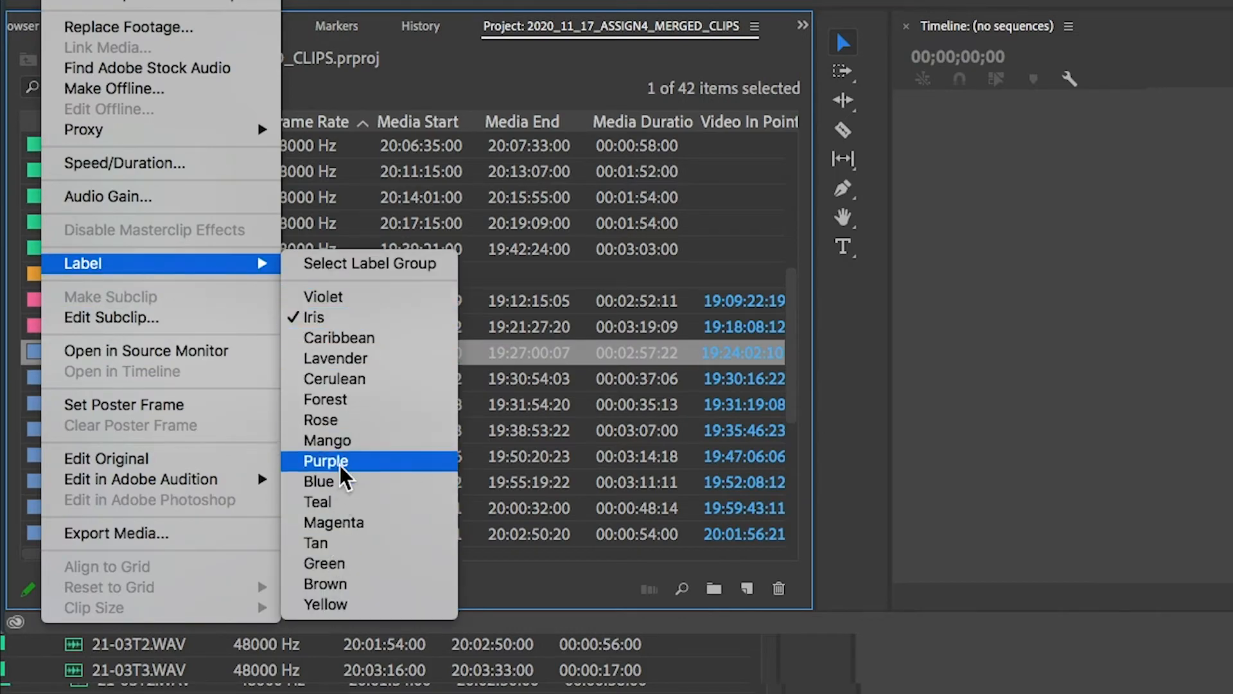
pyautogui.click(347, 422)
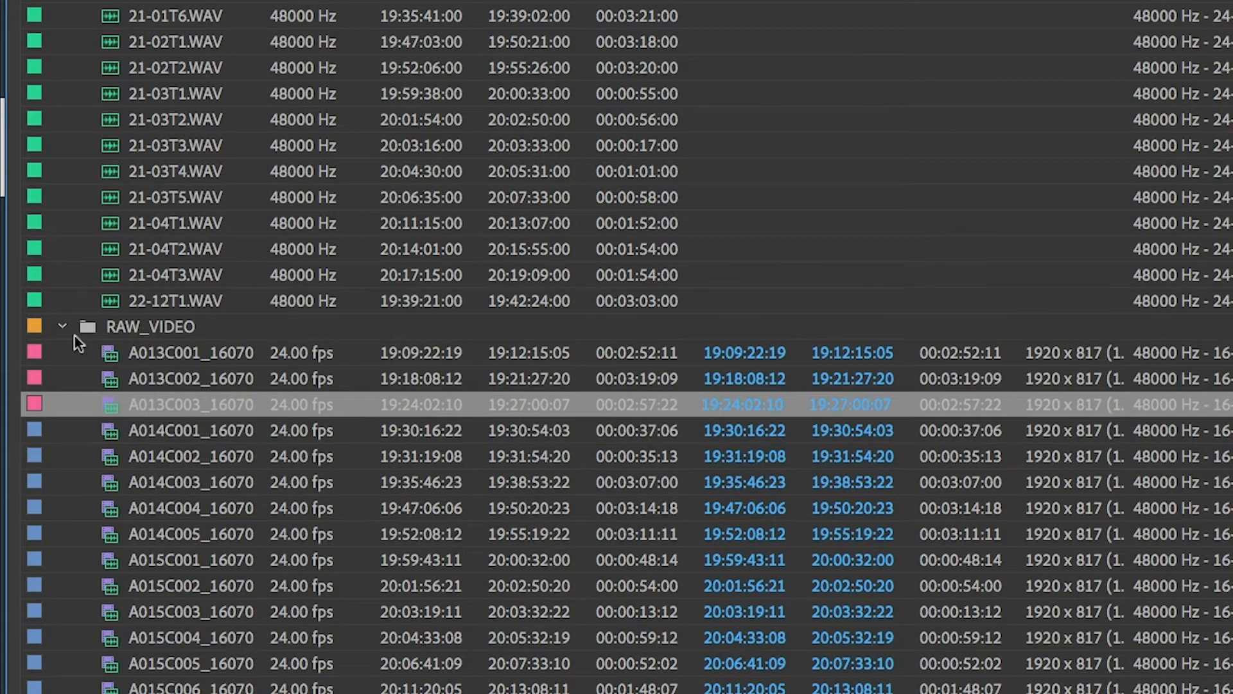
# Step: Collapse the RAW_VIDEO and RAW_AUDIO bins and select the SCENE 21 bin
pyautogui.click(62, 328)
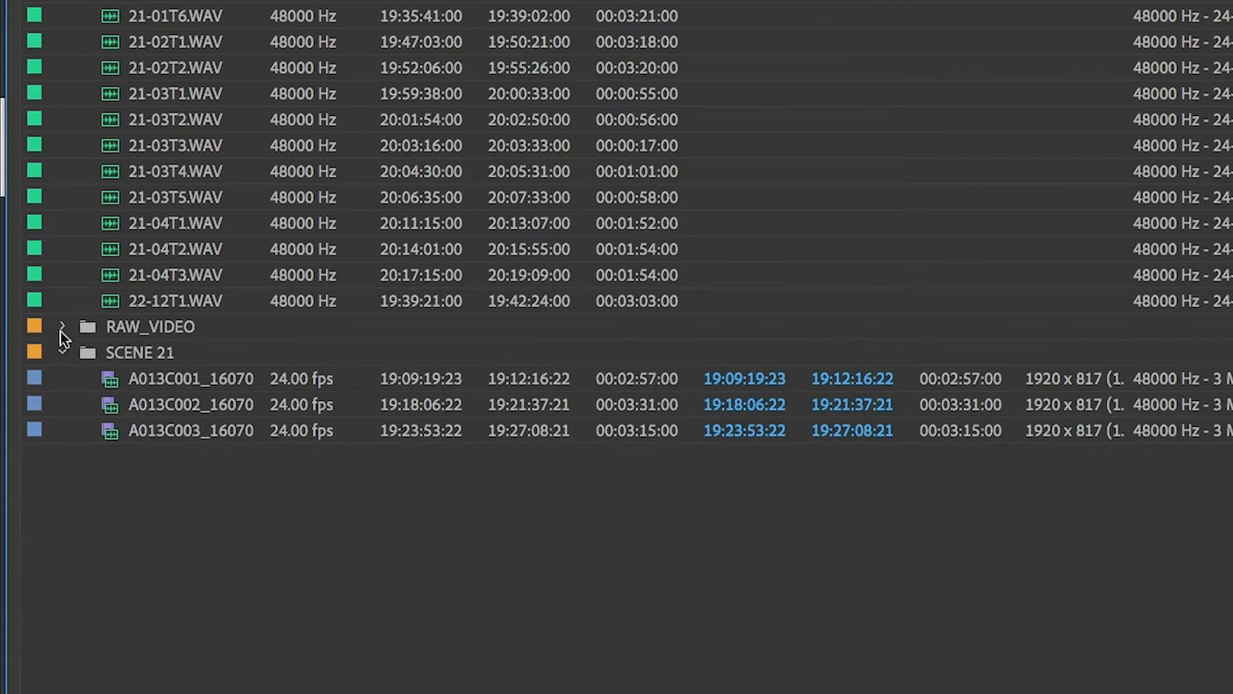
pyautogui.click(62, 78)
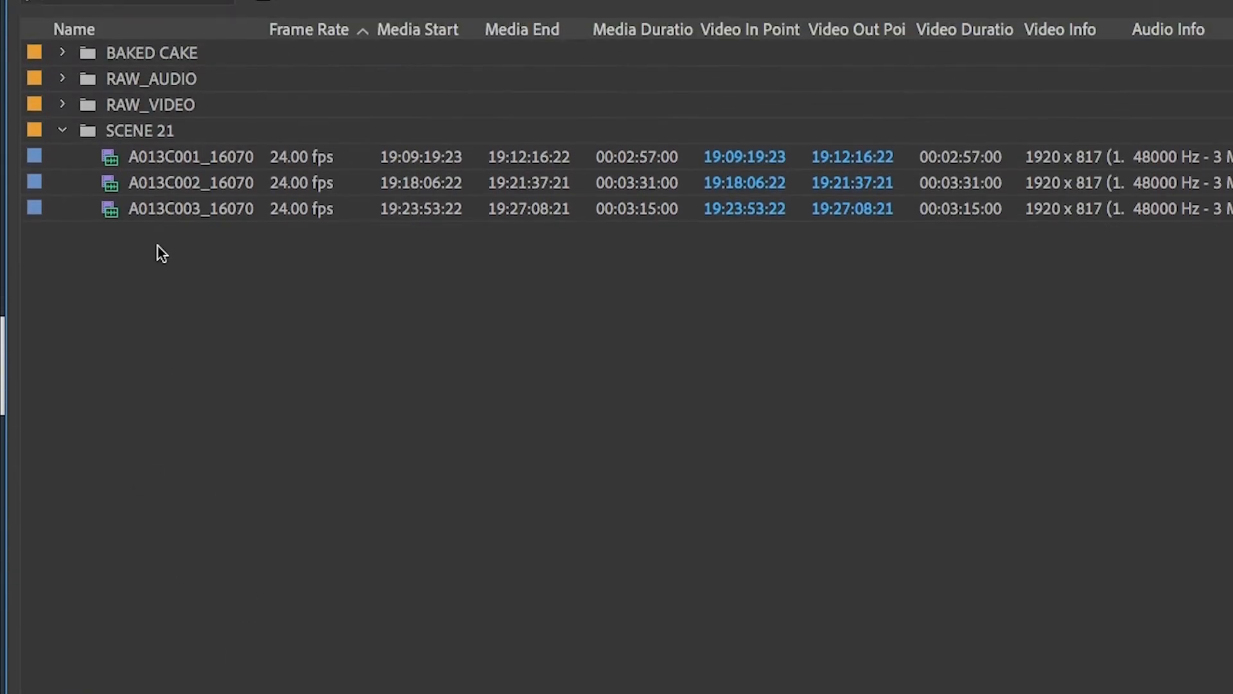
pyautogui.click(148, 207)
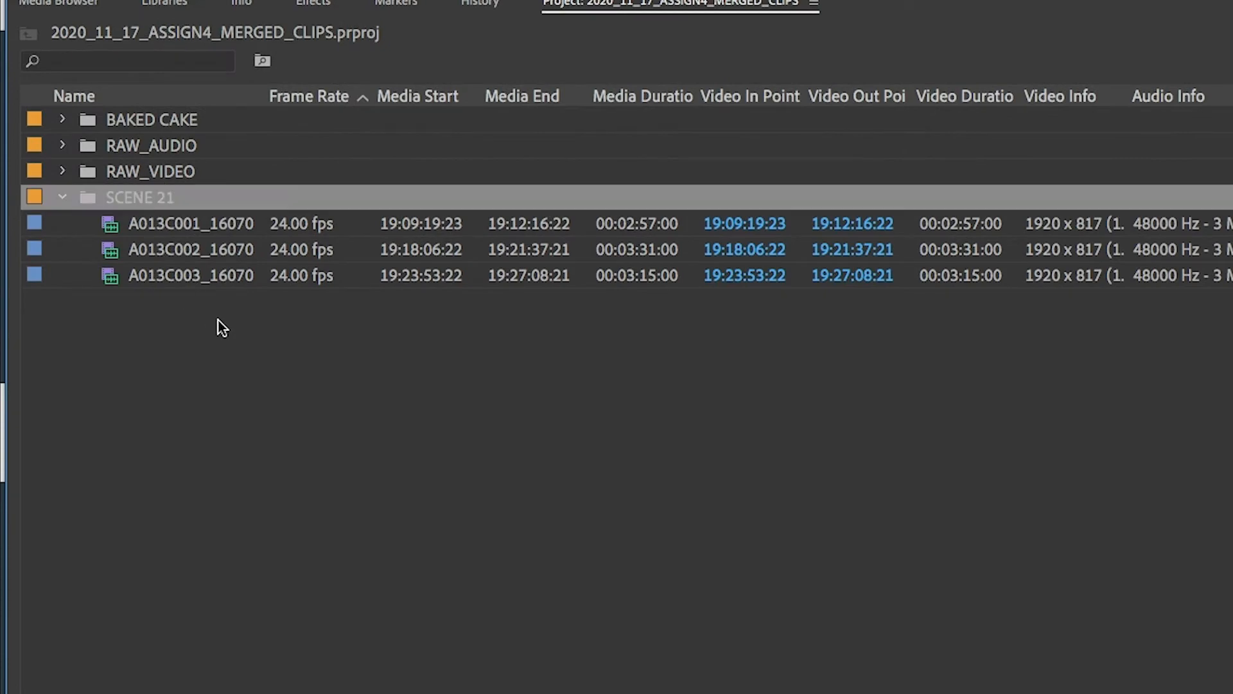
# Step: Delete the SCENE 21 bin, rename the BAKED CAKE bin to SCENE 21, and expand it
pyautogui.press('Delete')
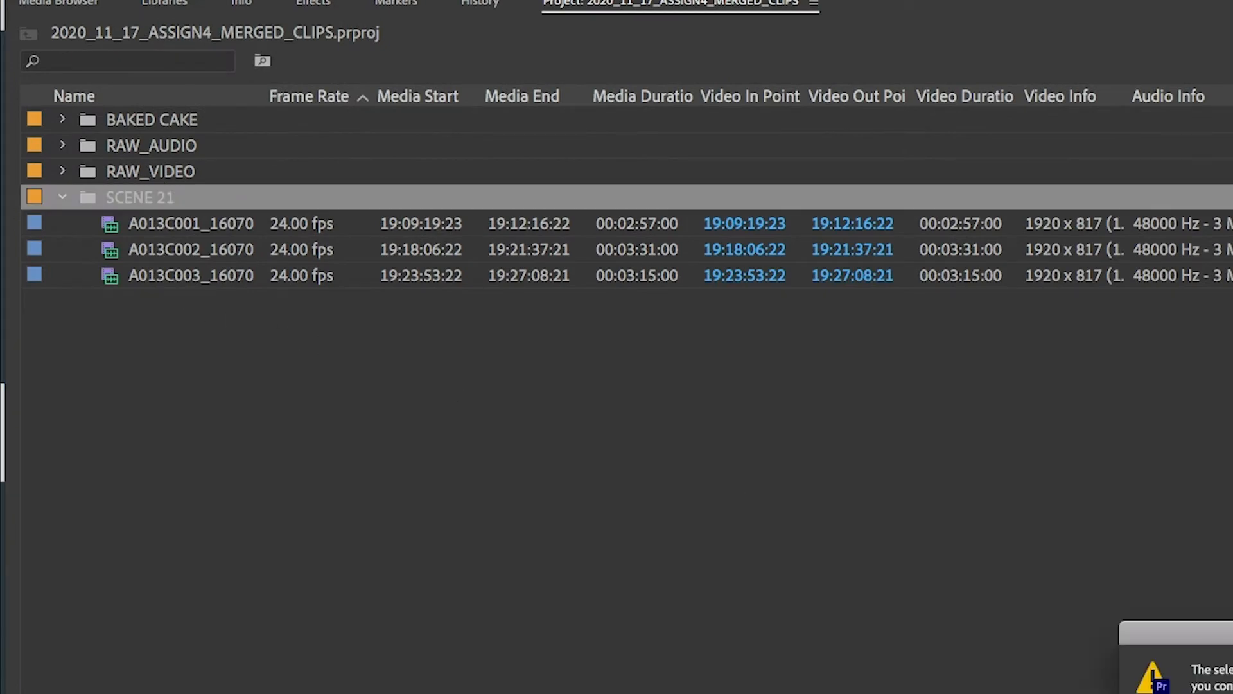
pyautogui.press('Return')
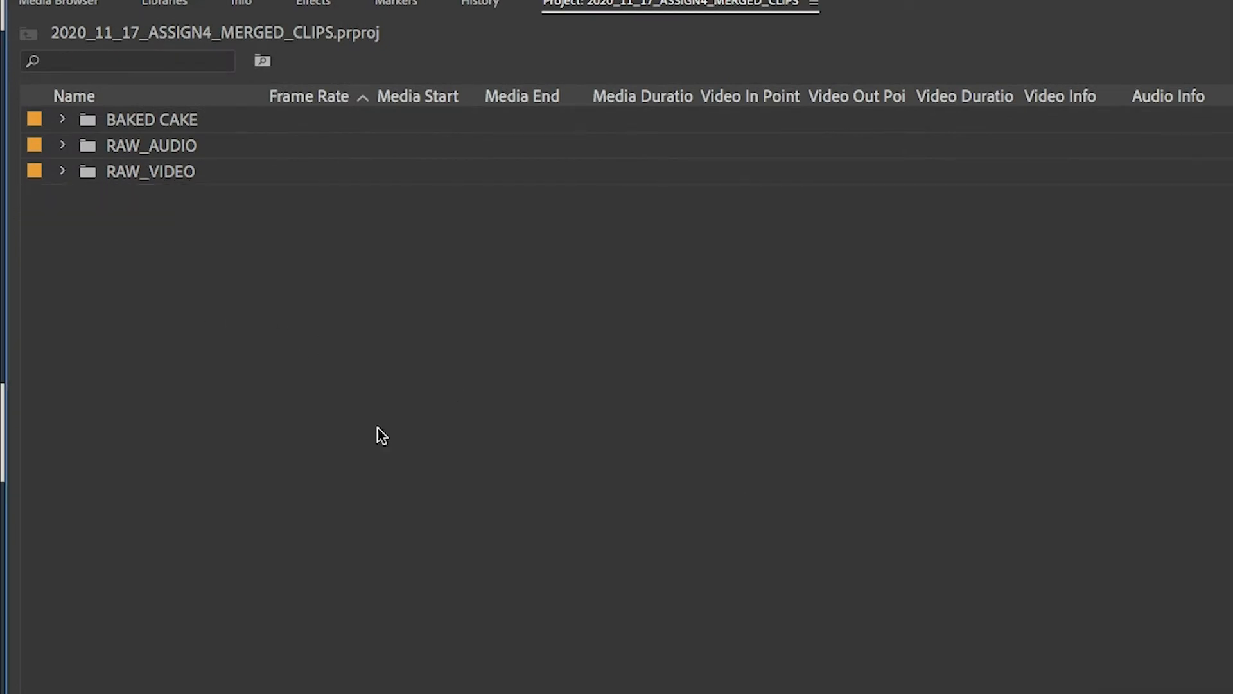
pyautogui.click(133, 126)
pyautogui.click(137, 122)
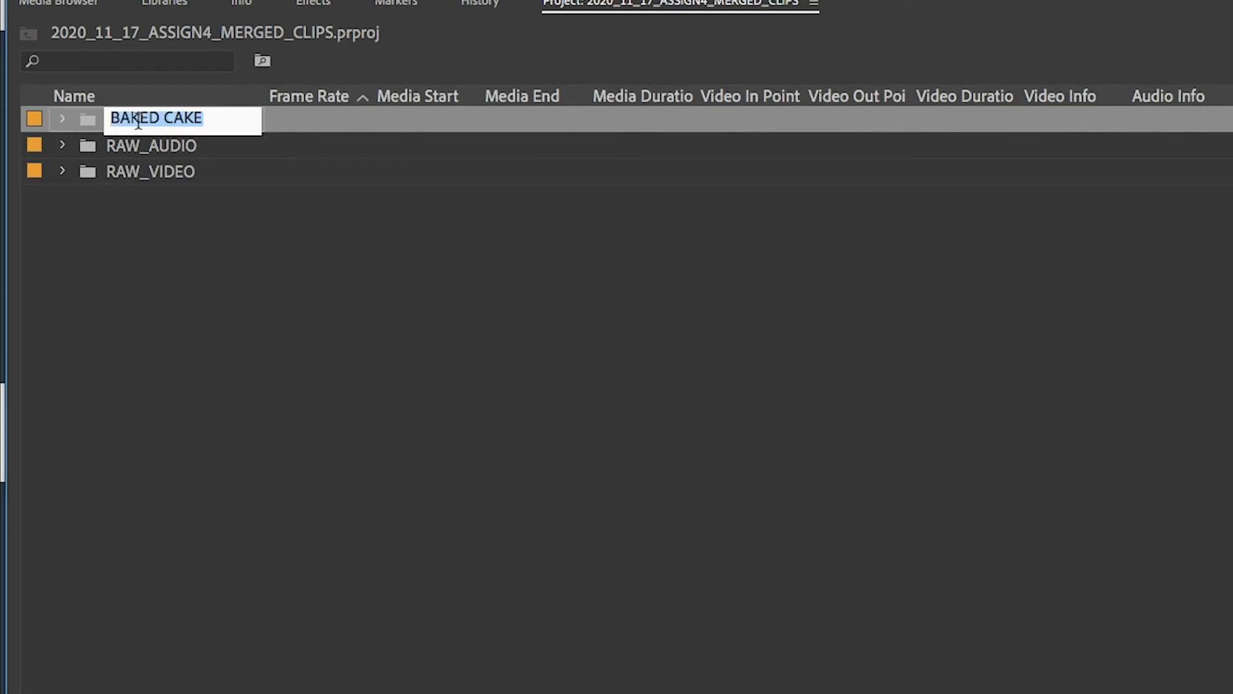
pyautogui.write('OVR')
pyautogui.press('BackSpace')
pyautogui.press('BackSpace')
pyautogui.press('BackSpace')
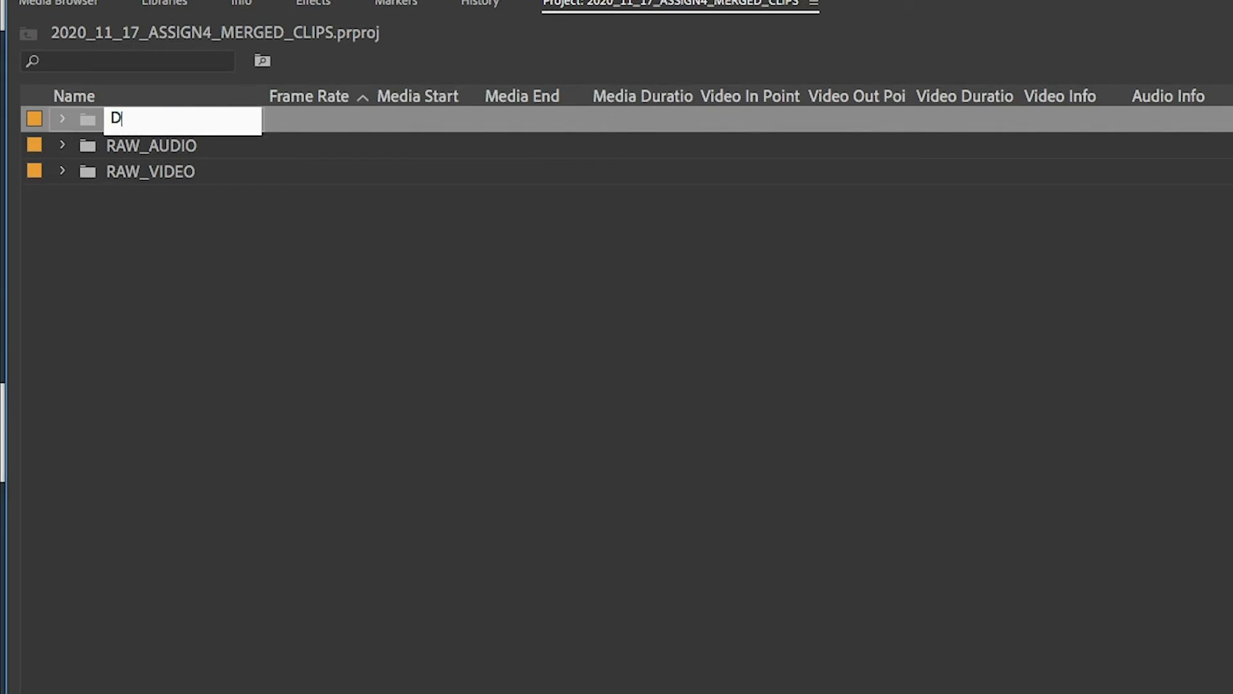
pyautogui.write('SCENE 21')
pyautogui.press('Tab')
pyautogui.click(181, 230)
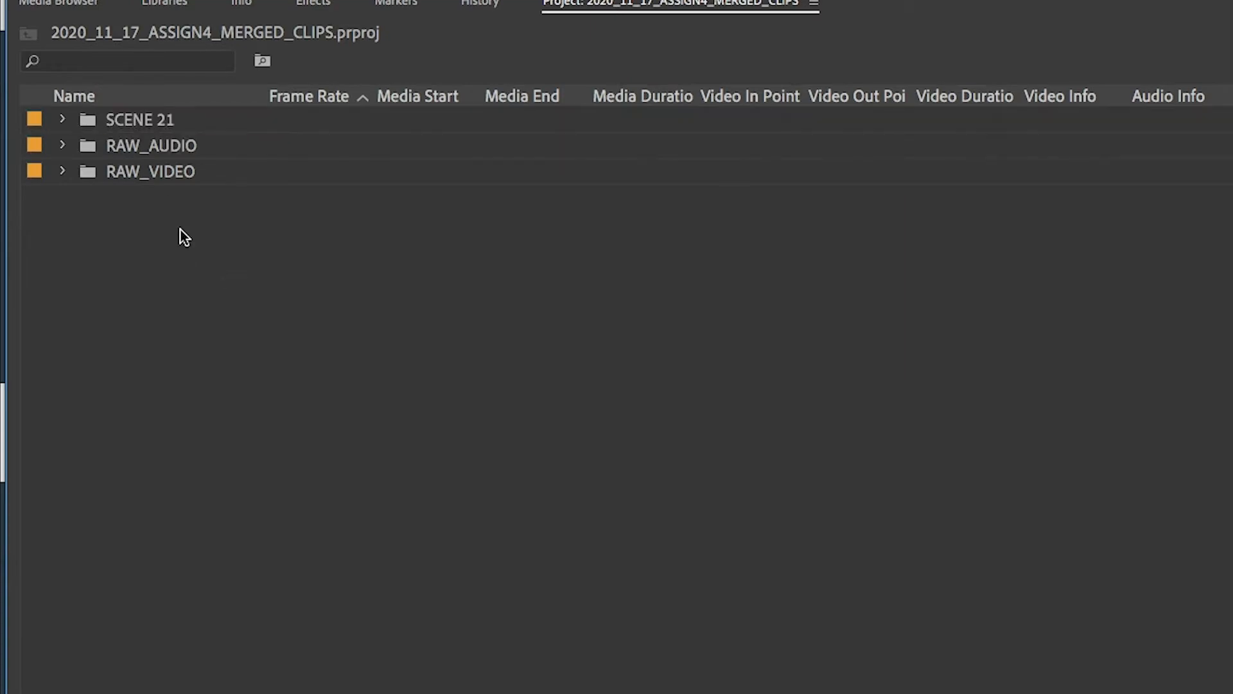
pyautogui.click(63, 120)
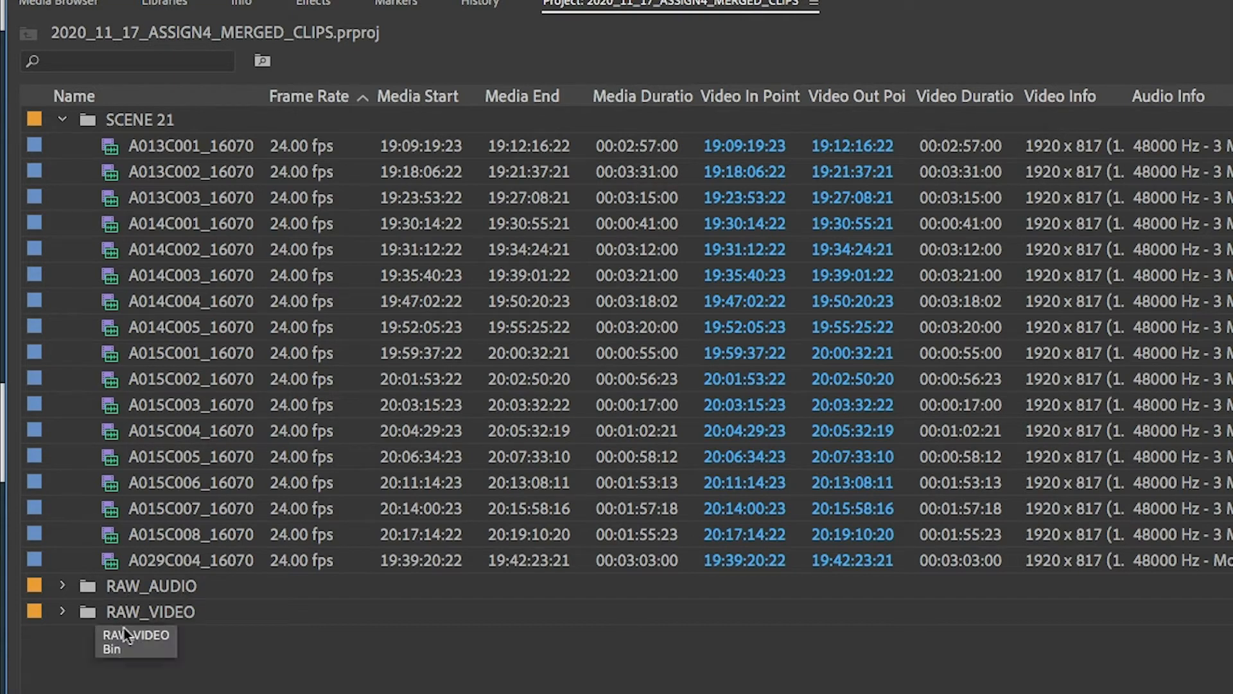
# Step: Delete the RAW_AUDIO bin and undo the deletion
pyautogui.click(217, 588)
pyautogui.press('Delete')
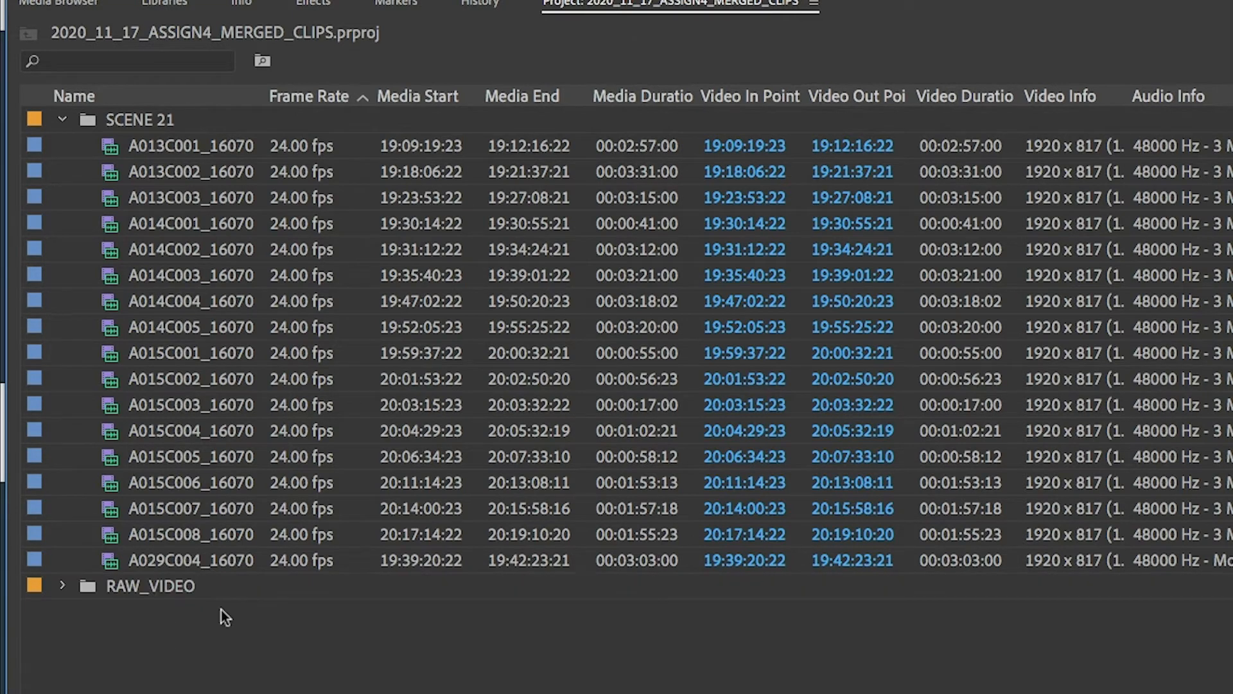
pyautogui.click(185, 590)
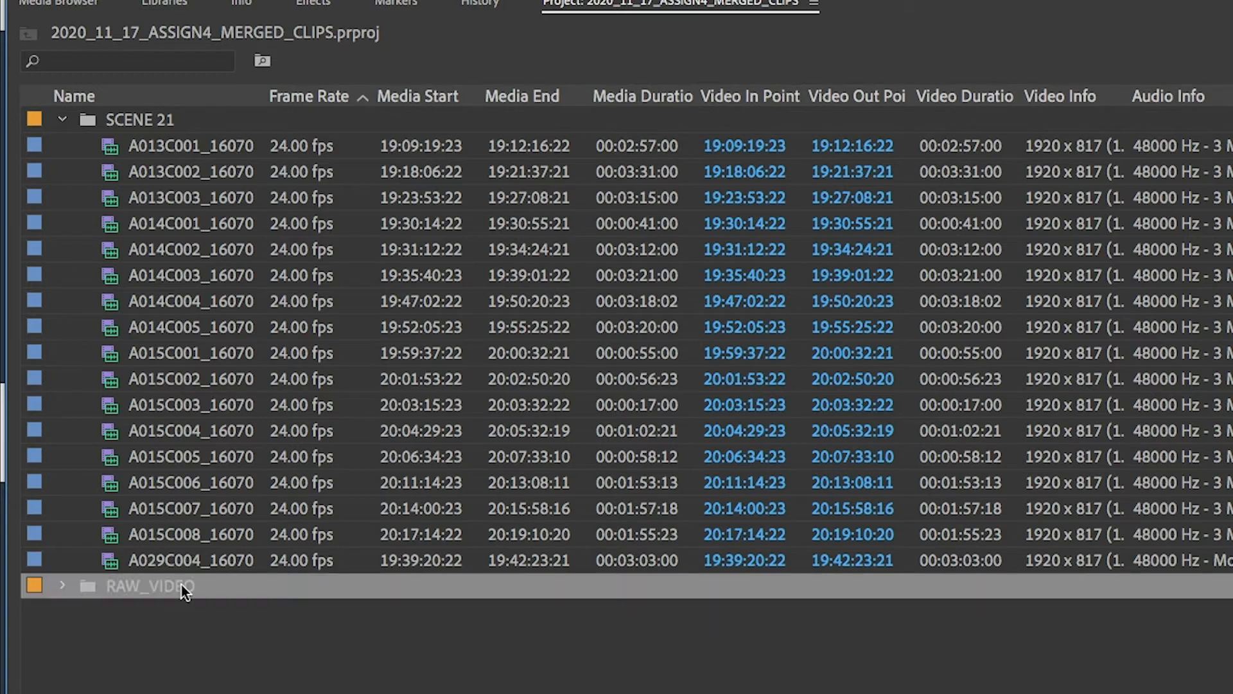
pyautogui.hotkey('ctrl', 'z')
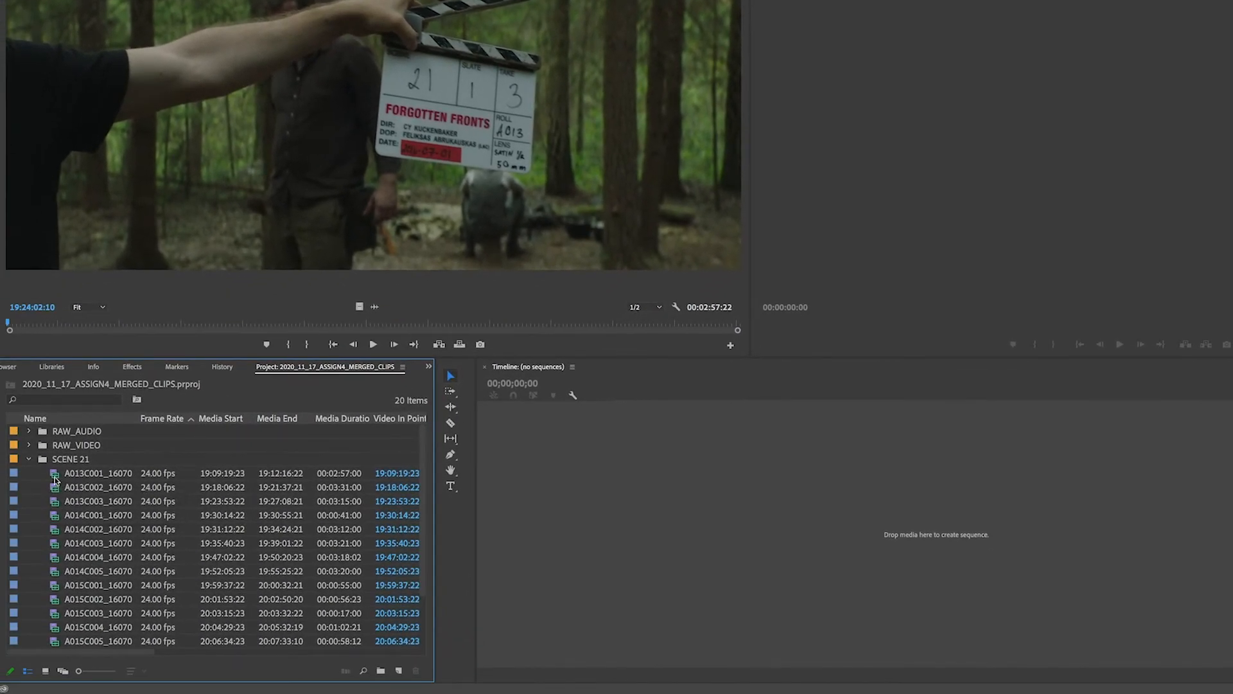
# Step: Create a sequence by placing merged clip A013C001 into the empty timeline
pyautogui.click(24, 512)
pyautogui.moveTo(55, 477); pyautogui.dragTo(679, 506)
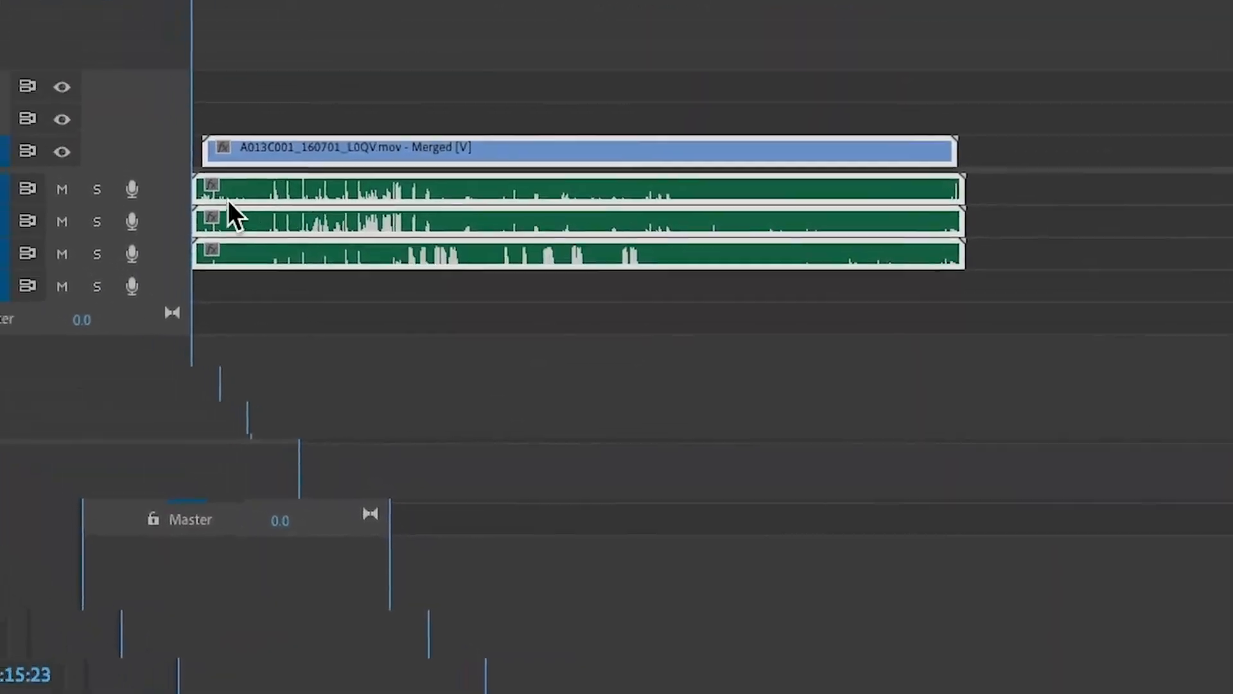
# Step: Enlarge audio tracks A1 to A3 and adjust the clip volume lines on Audio 1 and Audio 2
pyautogui.doubleClick(237, 280)
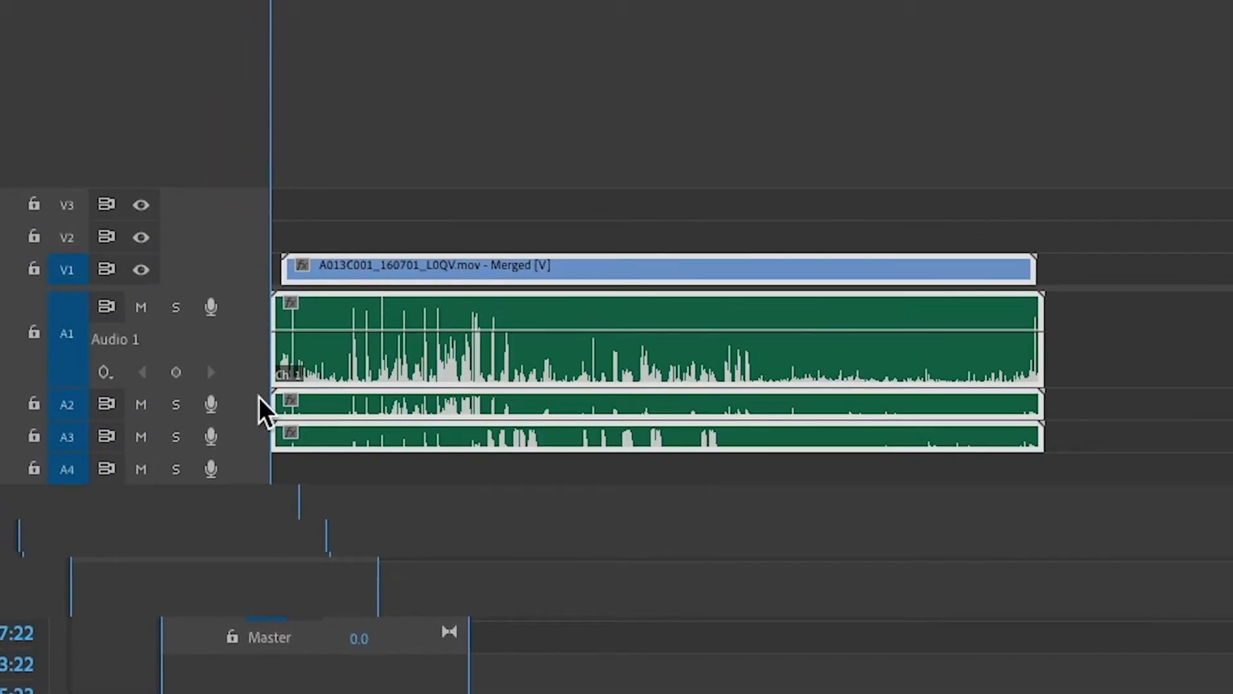
pyautogui.doubleClick(262, 406)
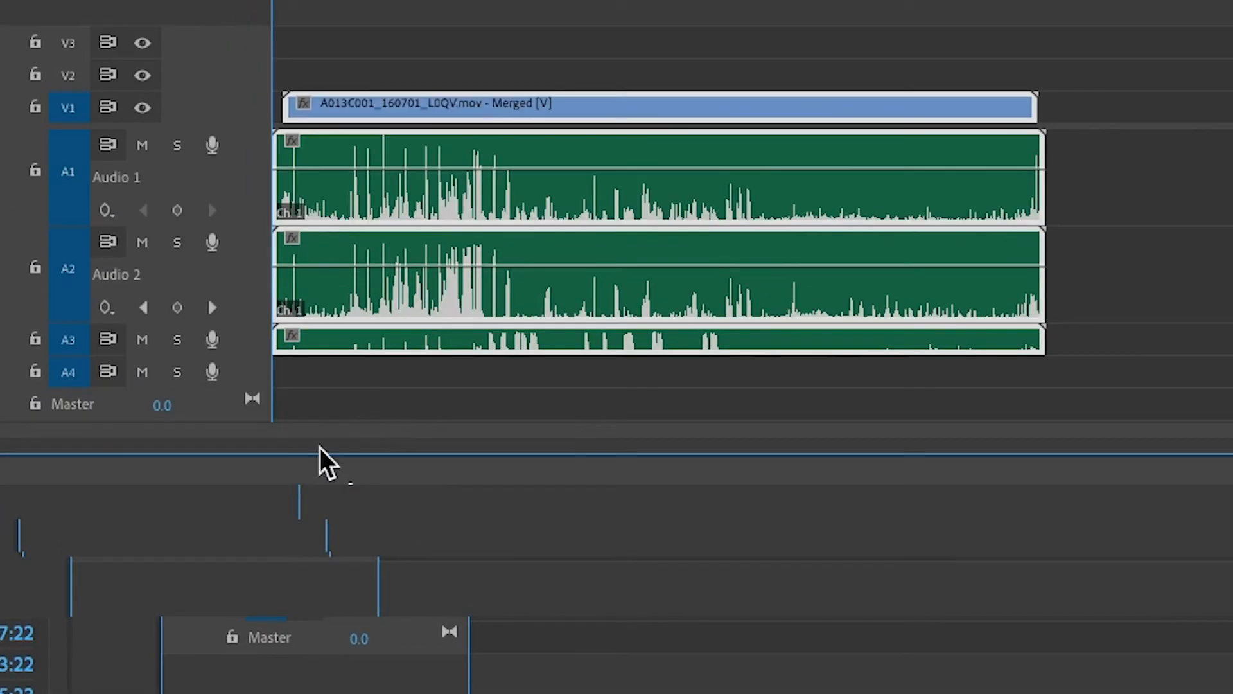
pyautogui.doubleClick(260, 351)
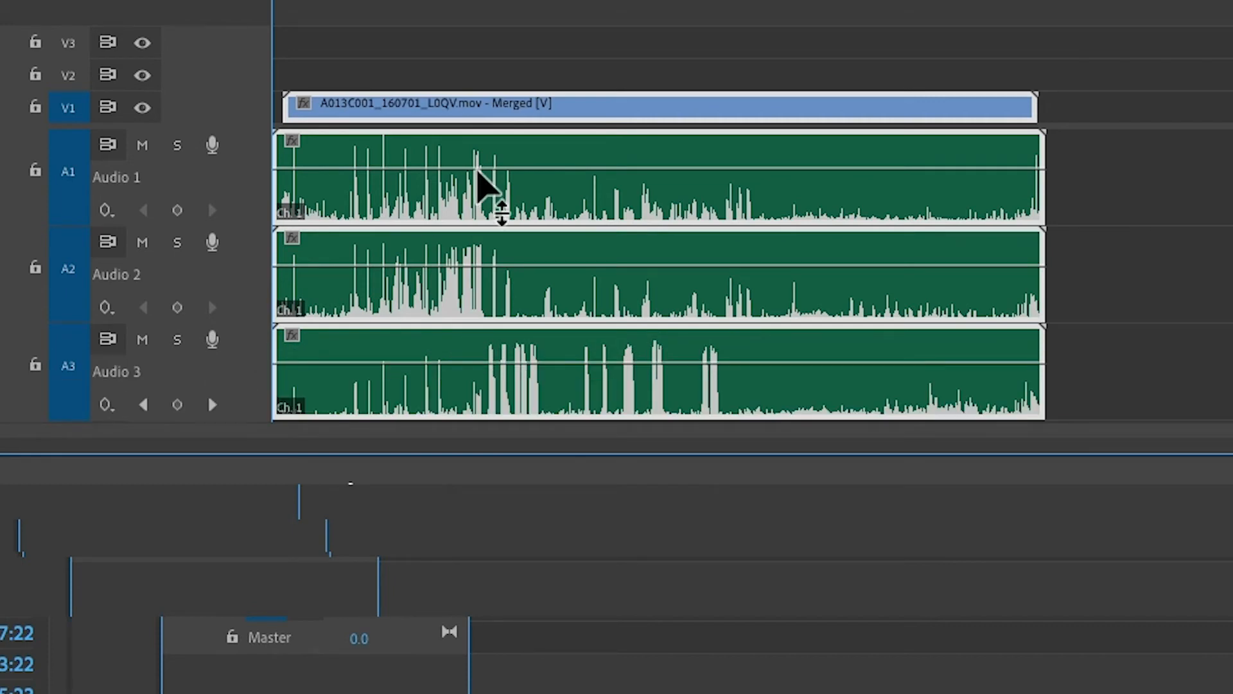
pyautogui.moveTo(493, 170); pyautogui.dragTo(493, 136)
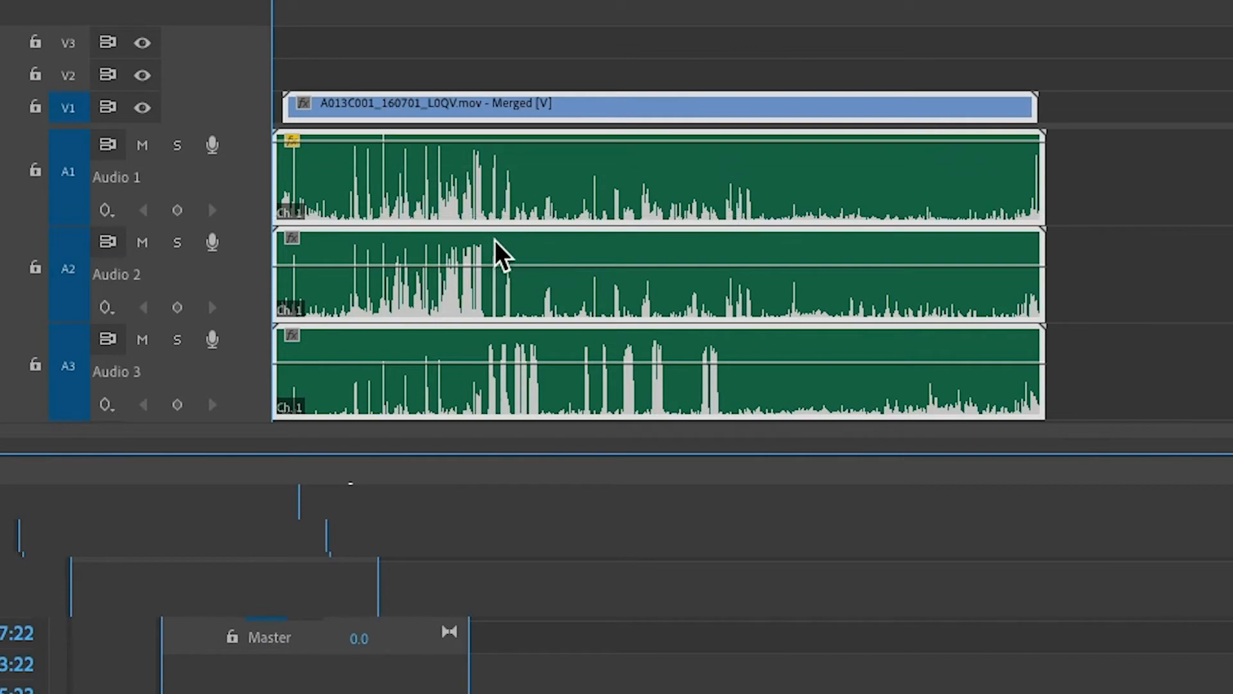
pyautogui.moveTo(501, 264); pyautogui.dragTo(514, 286)
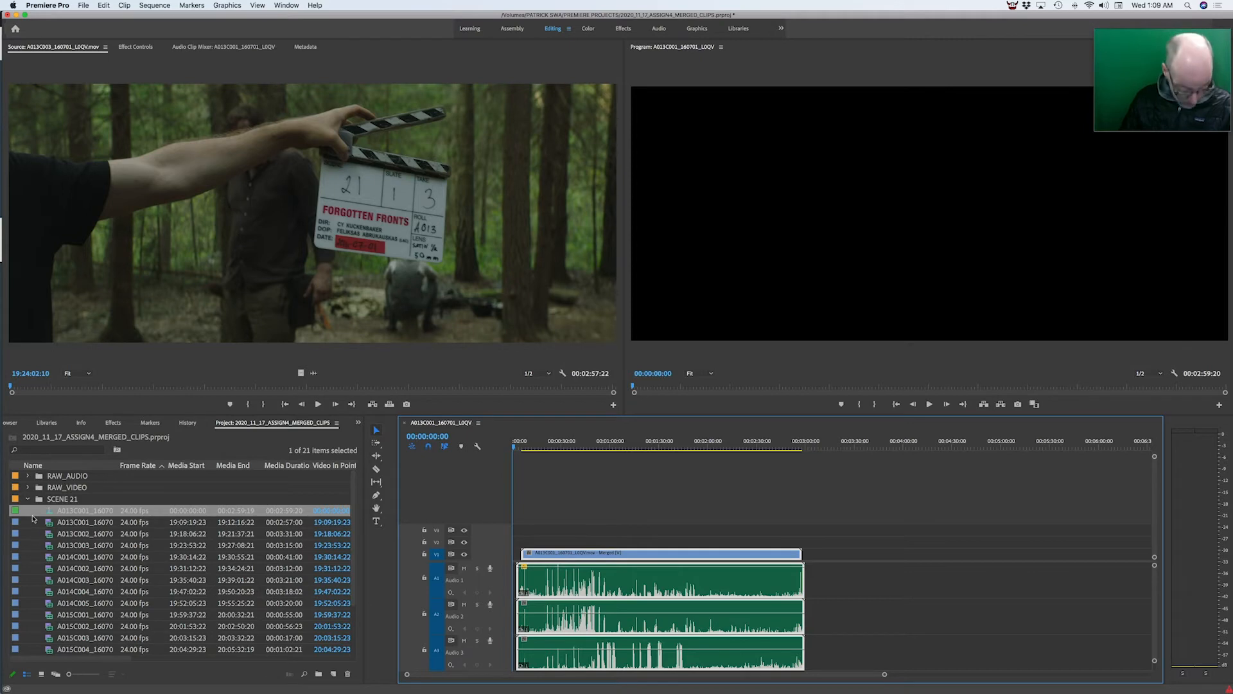
# Step: Glance at the course assignment page in the browser and collapse the SCENE 21 bin
pyautogui.press('super+Tab')
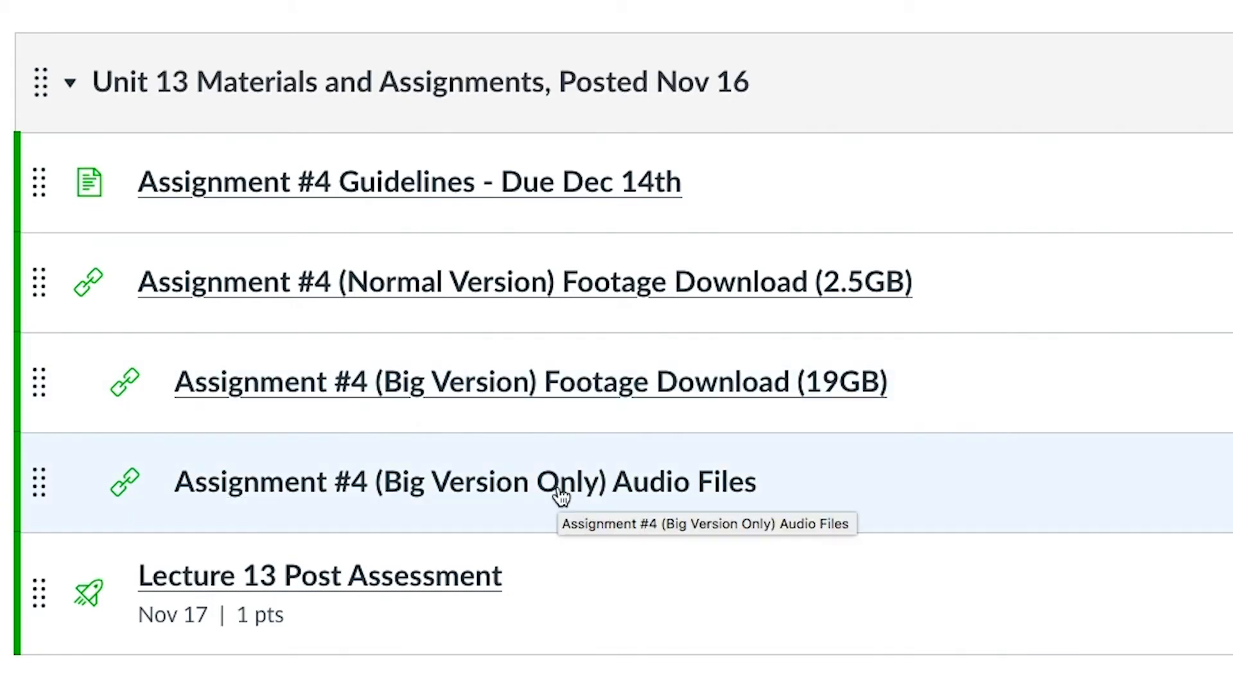
pyautogui.press('super+Tab')
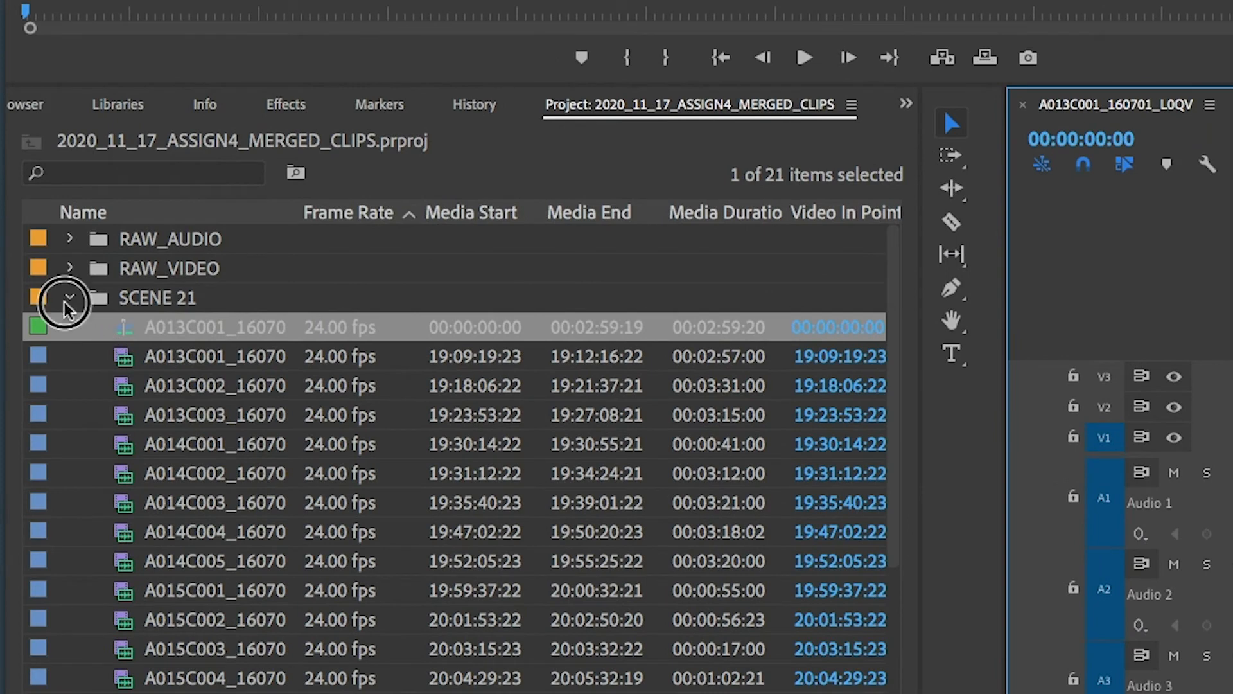
pyautogui.click(68, 298)
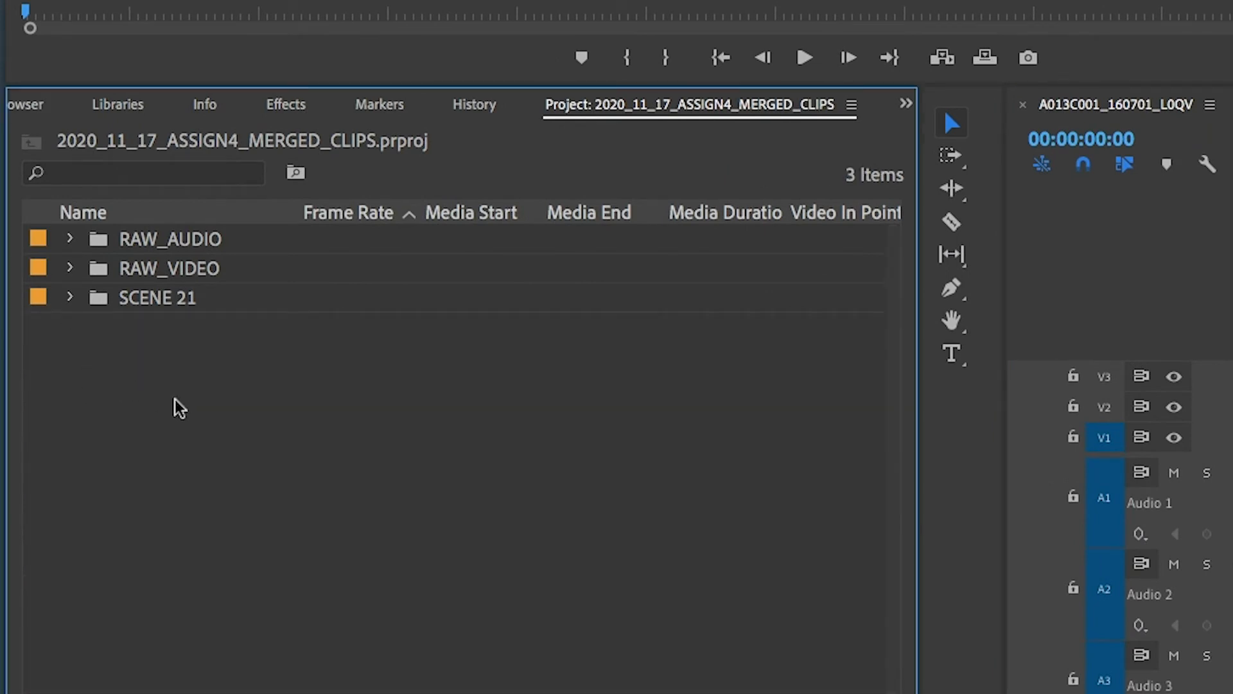
# Step: Expand the RAW_AUDIO bin and open raw clip A014C003 in the Source Monitor
pyautogui.click(69, 239)
pyautogui.scroll(-3, 151, 361)
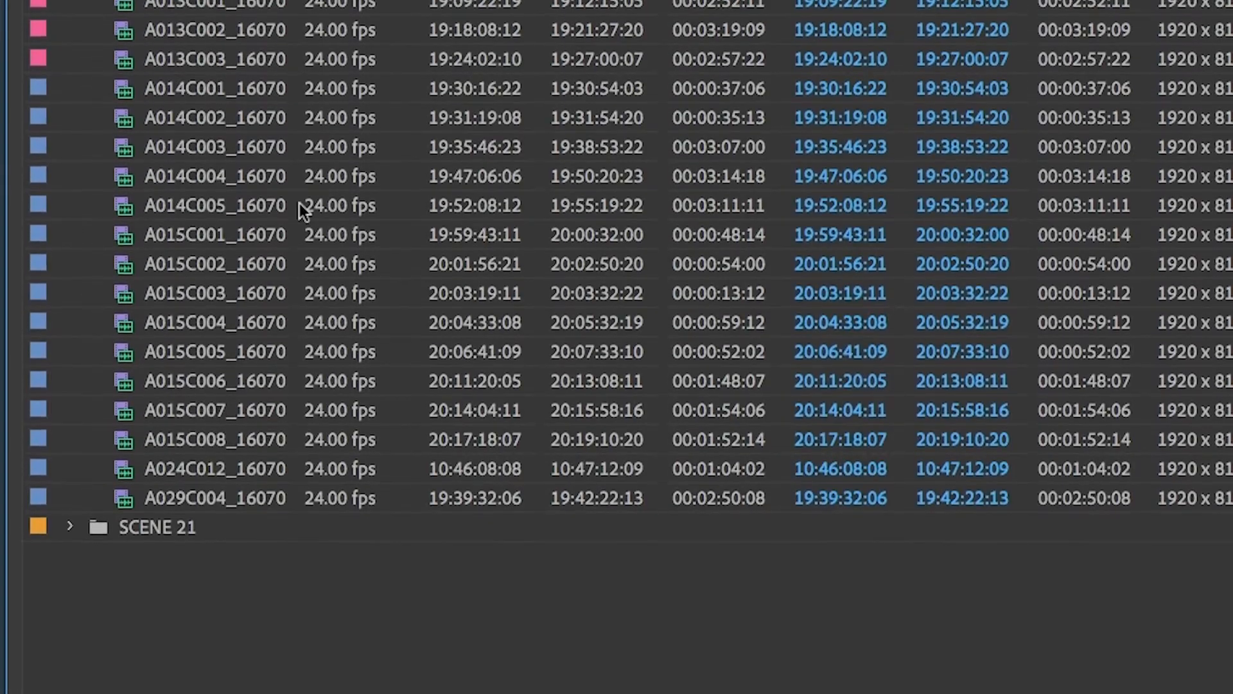
pyautogui.scroll(5, 133, 239)
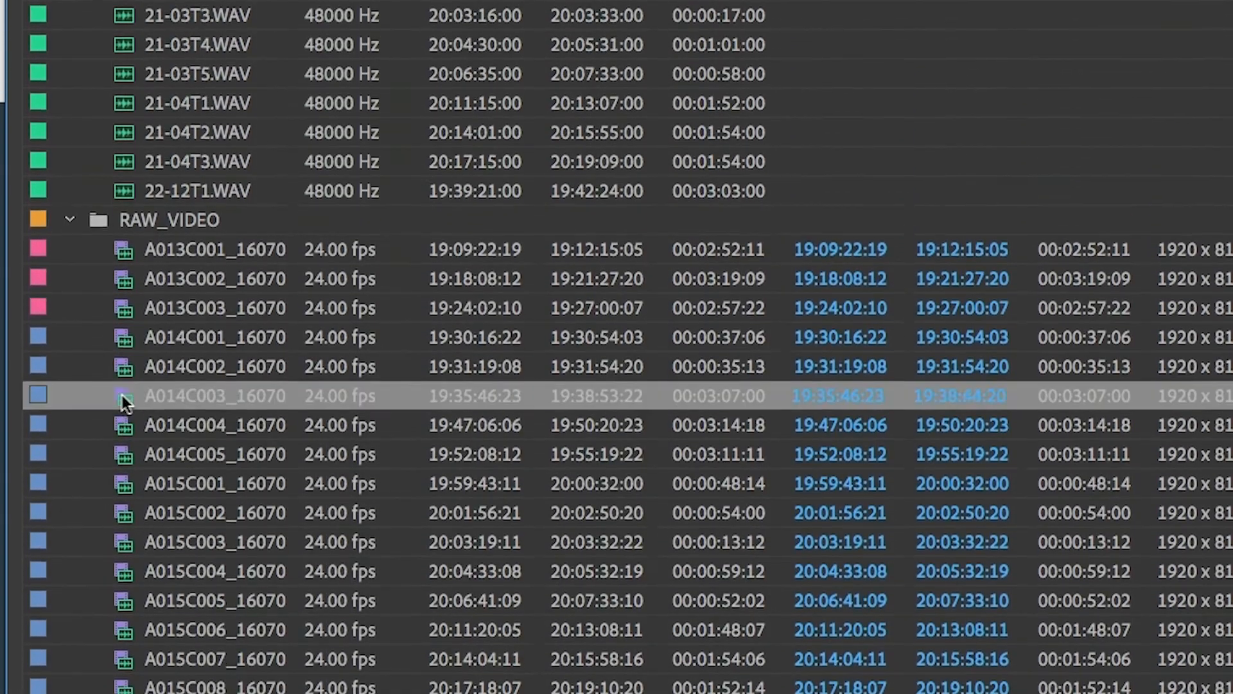
pyautogui.doubleClick(122, 395)
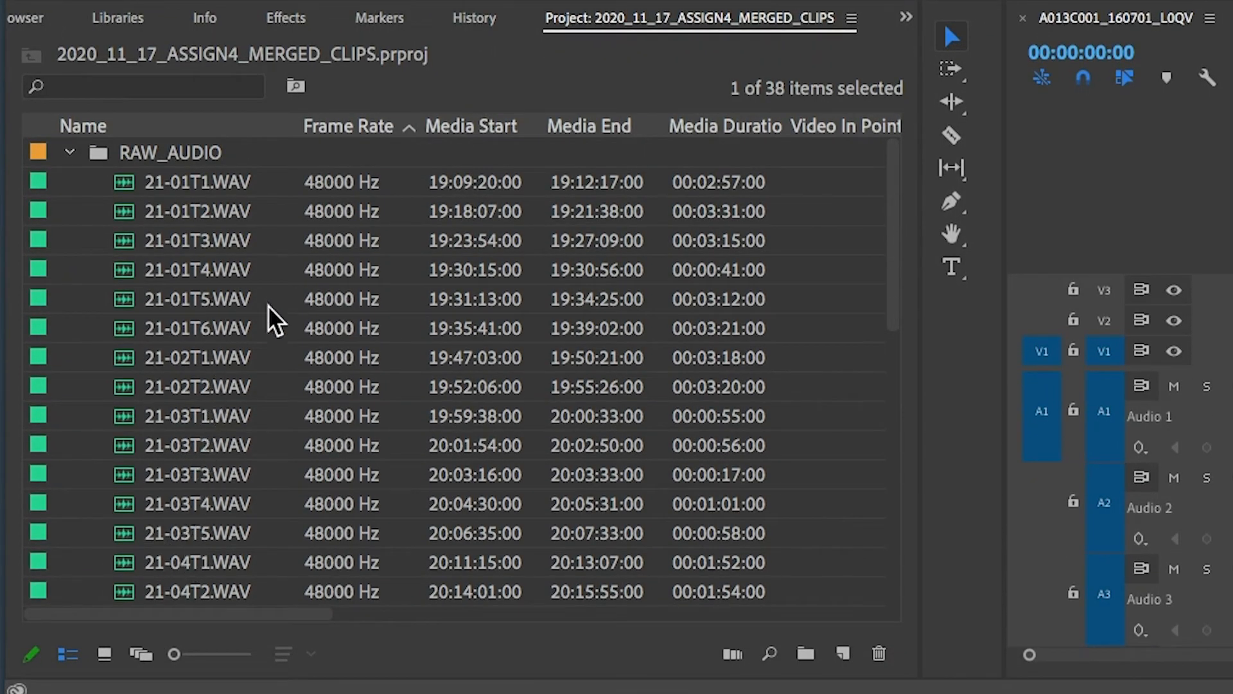
pyautogui.keyDown('ctrl'); pyautogui.click(203, 333); pyautogui.keyUp('ctrl')
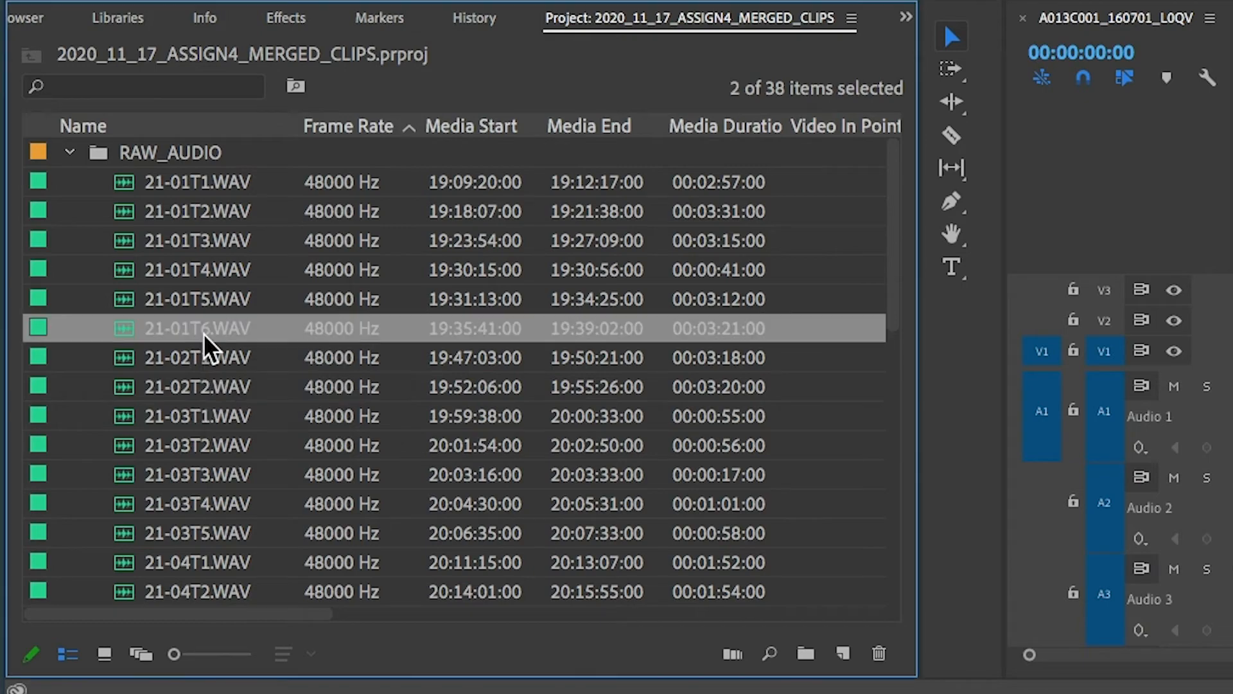
pyautogui.scroll(-5, 315, 357)
pyautogui.scroll(5, 314, 357)
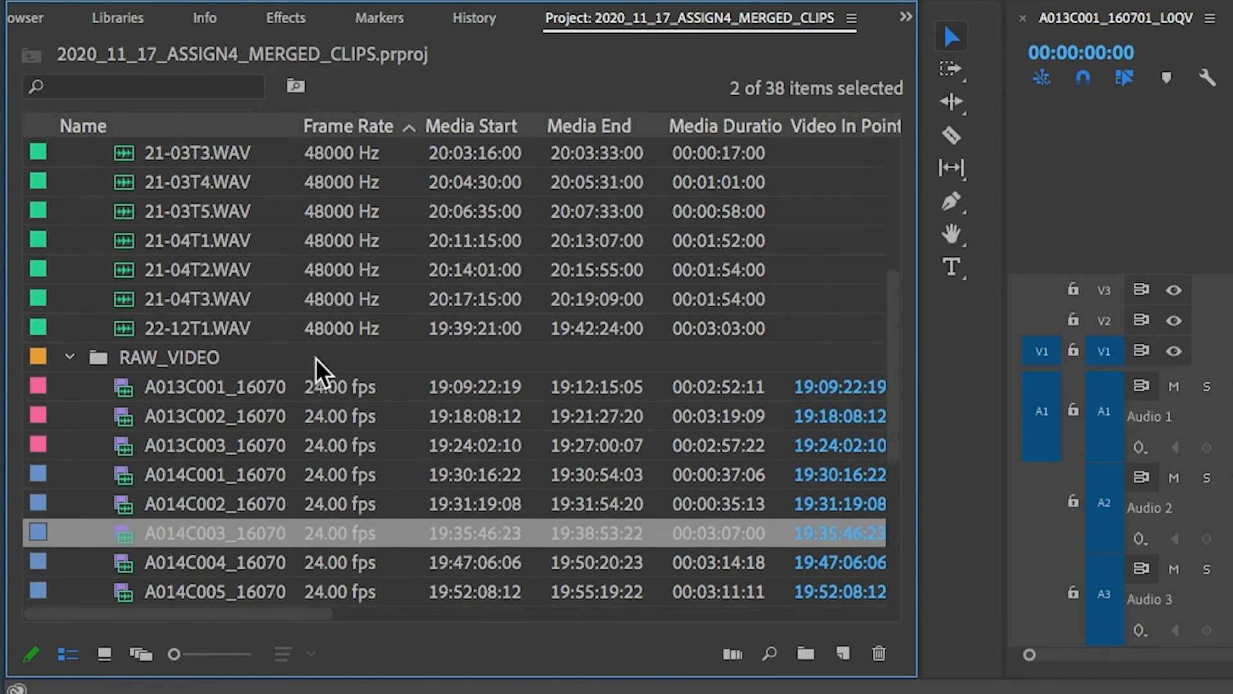
pyautogui.rightClick(219, 273)
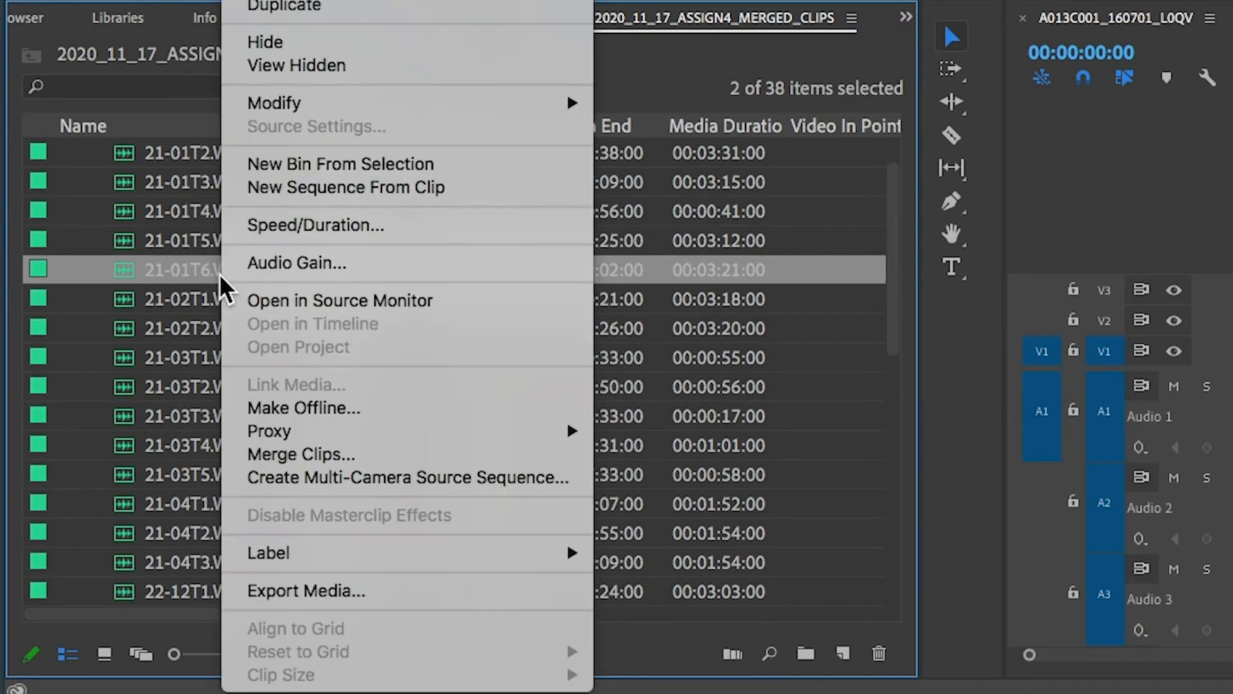
pyautogui.click(327, 460)
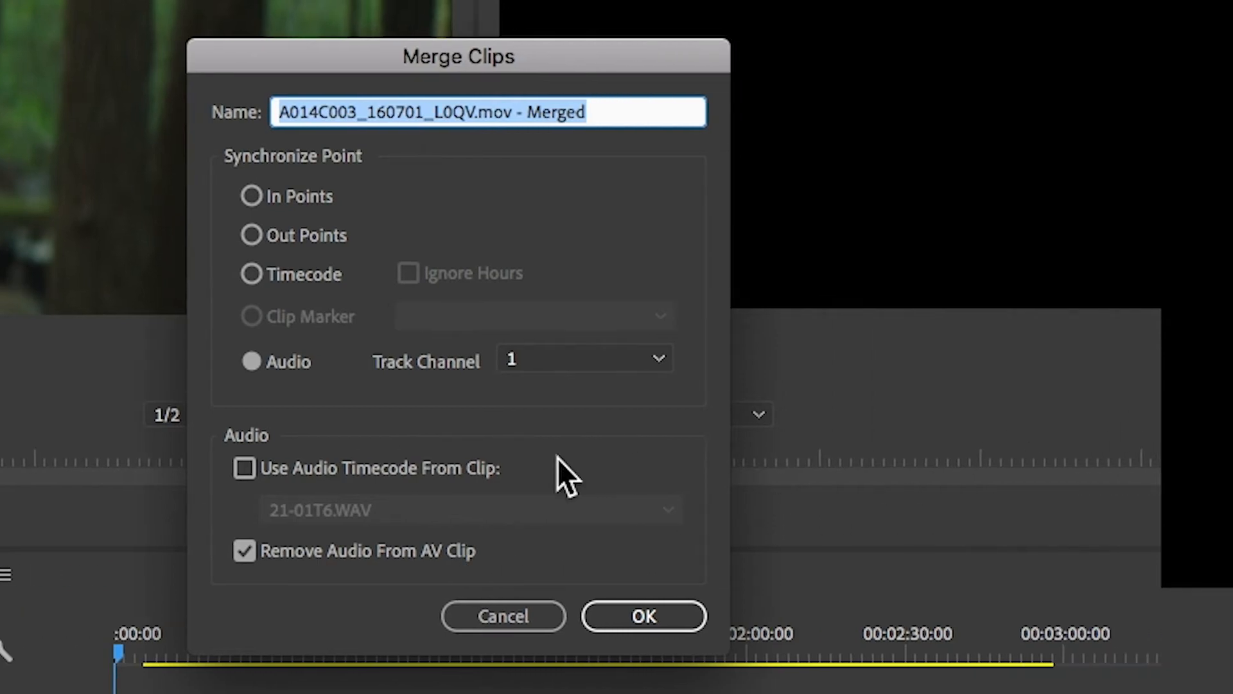
pyautogui.click(520, 615)
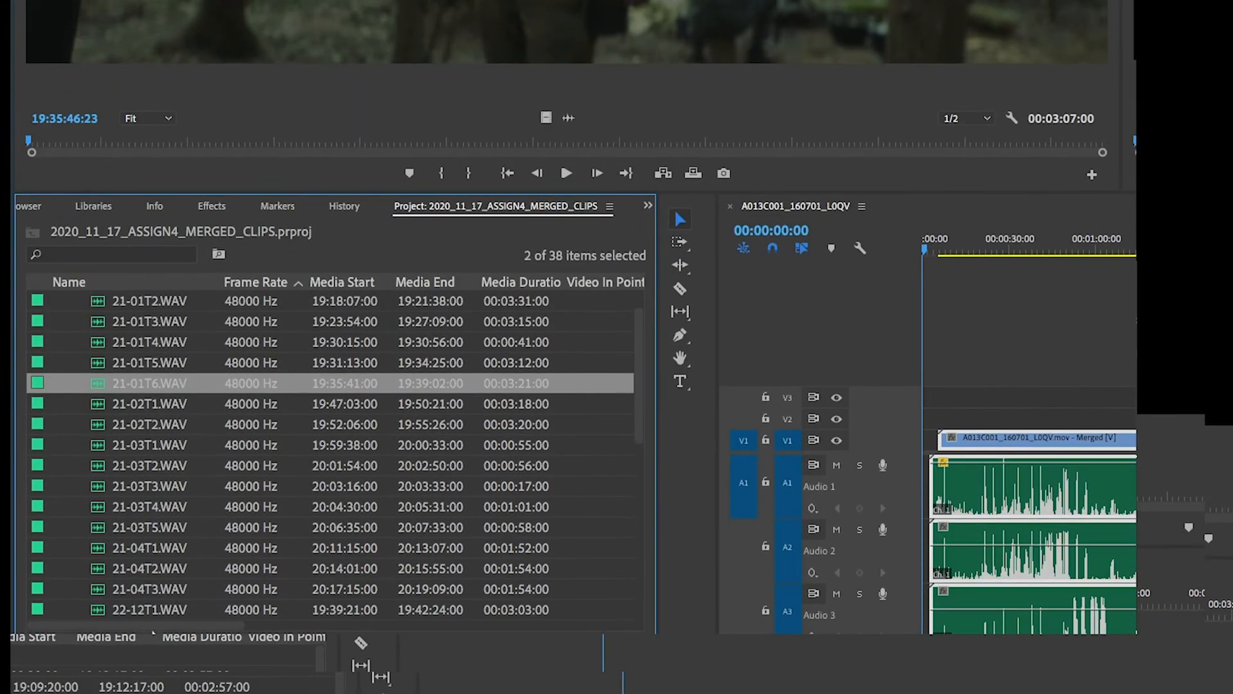
# Step: Open raw clip A014C002 in the Source Monitor and play it to read its slate
pyautogui.scroll(-5, 161, 503)
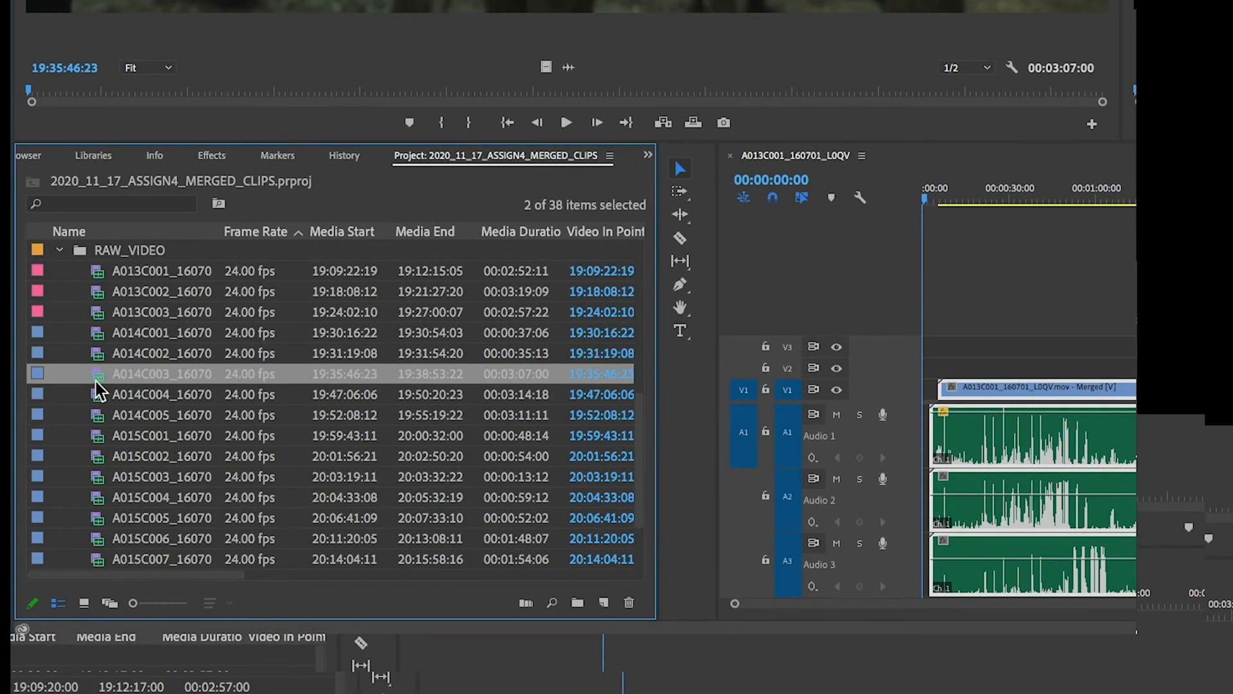
pyautogui.press('Up')
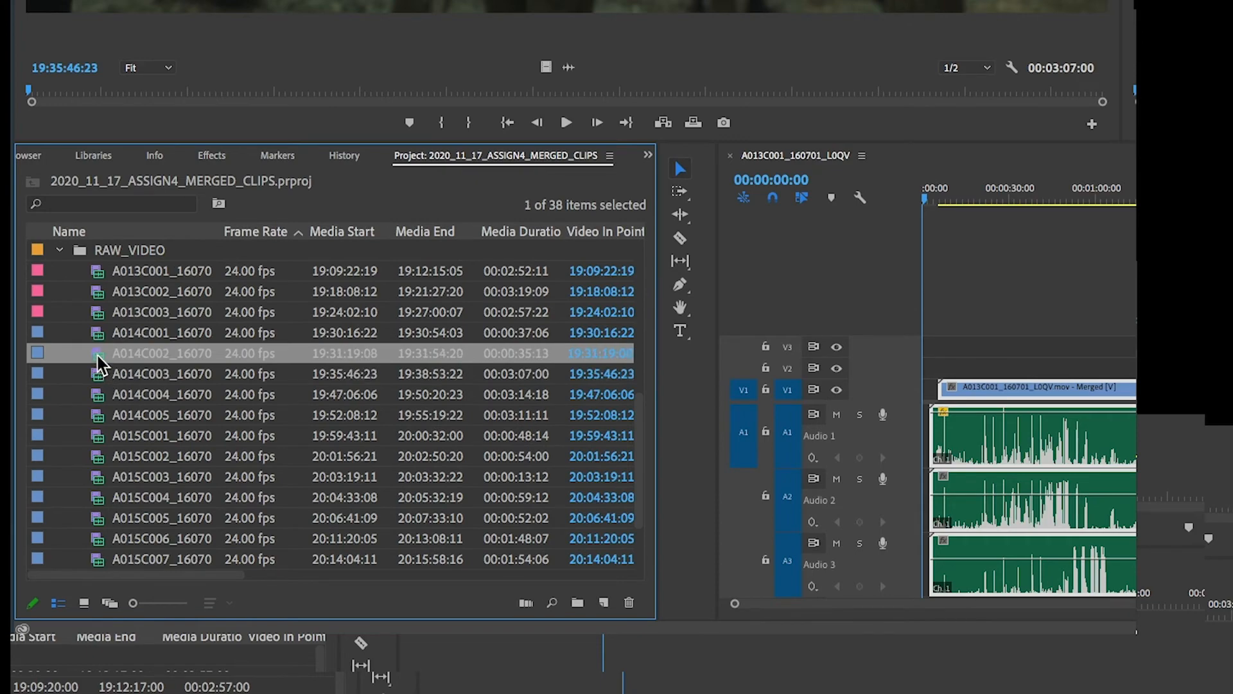
pyautogui.doubleClick(98, 356)
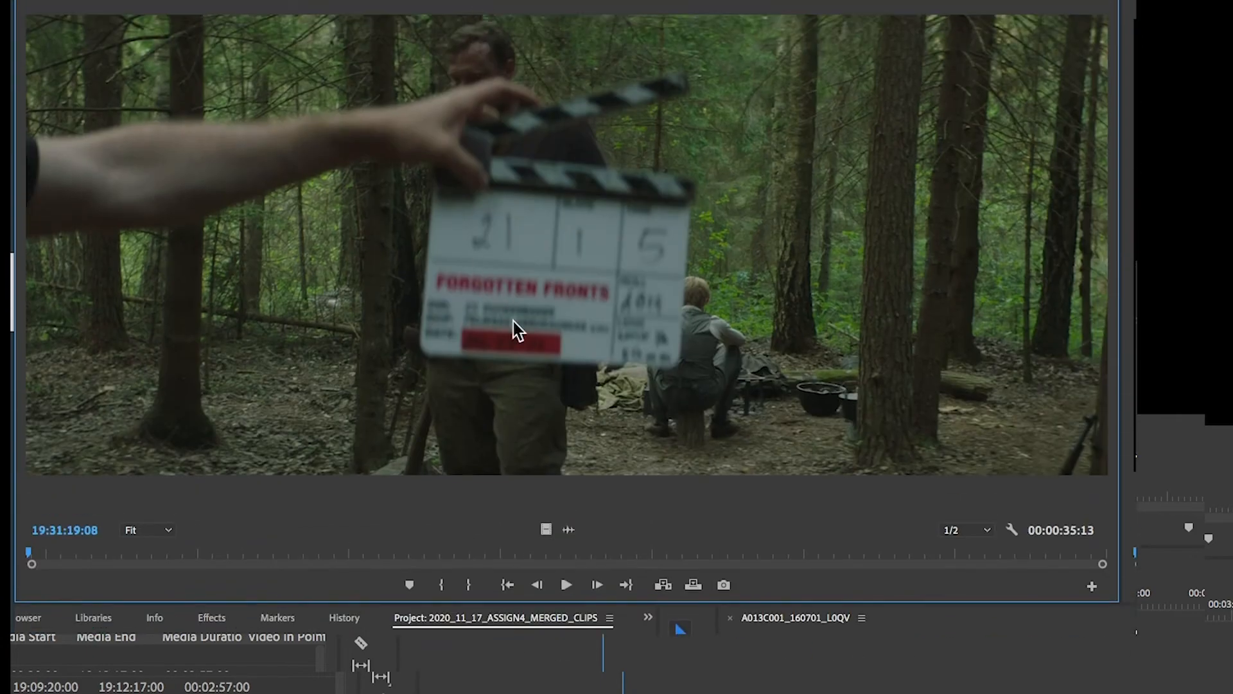
pyautogui.press('space')
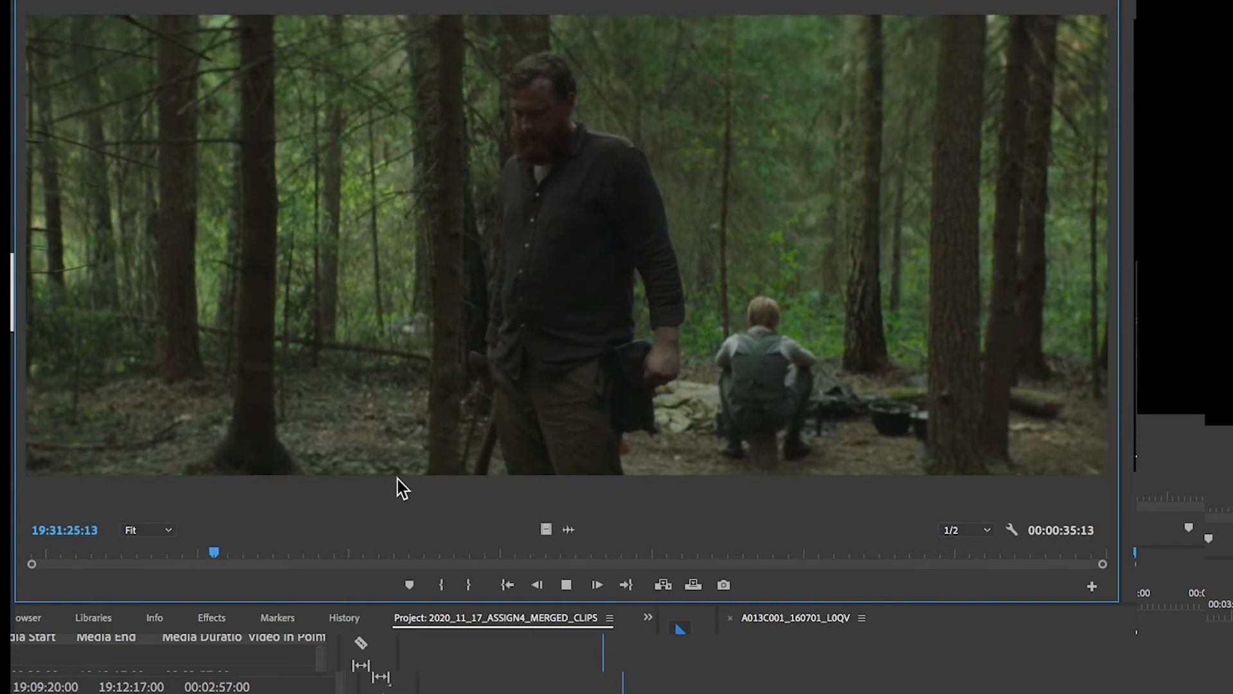
pyautogui.press('space')
pyautogui.press('space')
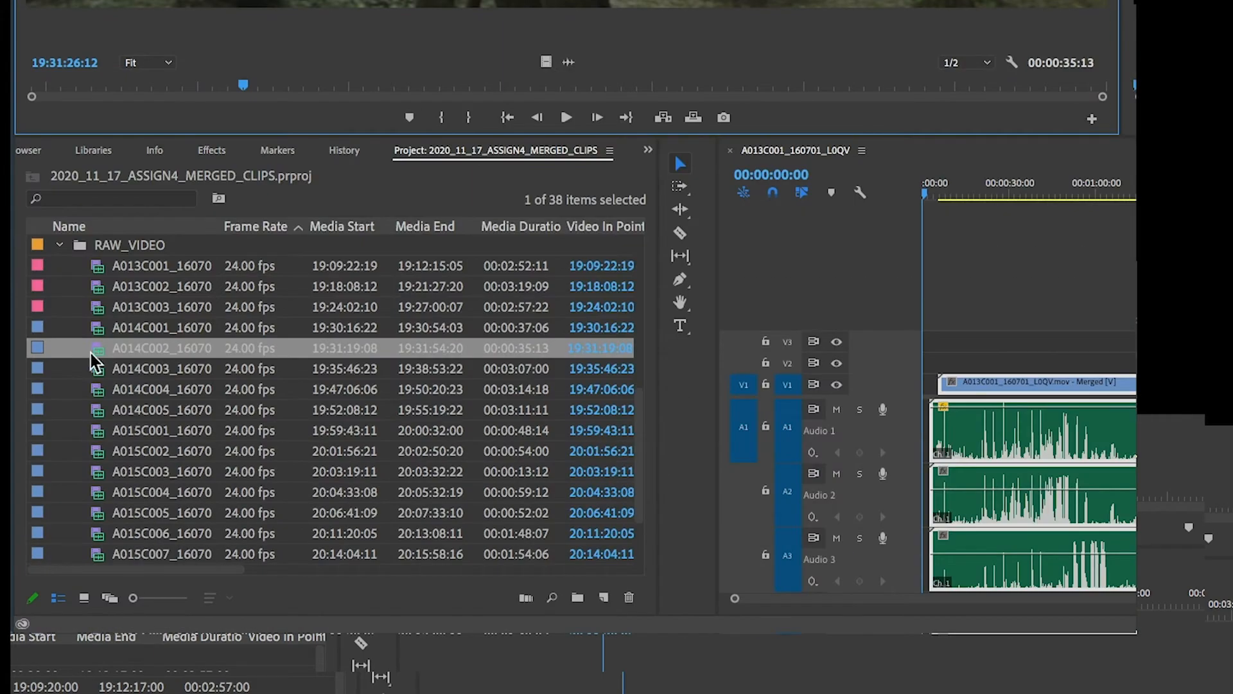
# Step: Merge video clip A014C002 with audio file 21-01T6.WAV, synchronizing by audio and removing AV clip audio
pyautogui.scroll(6, 129, 372)
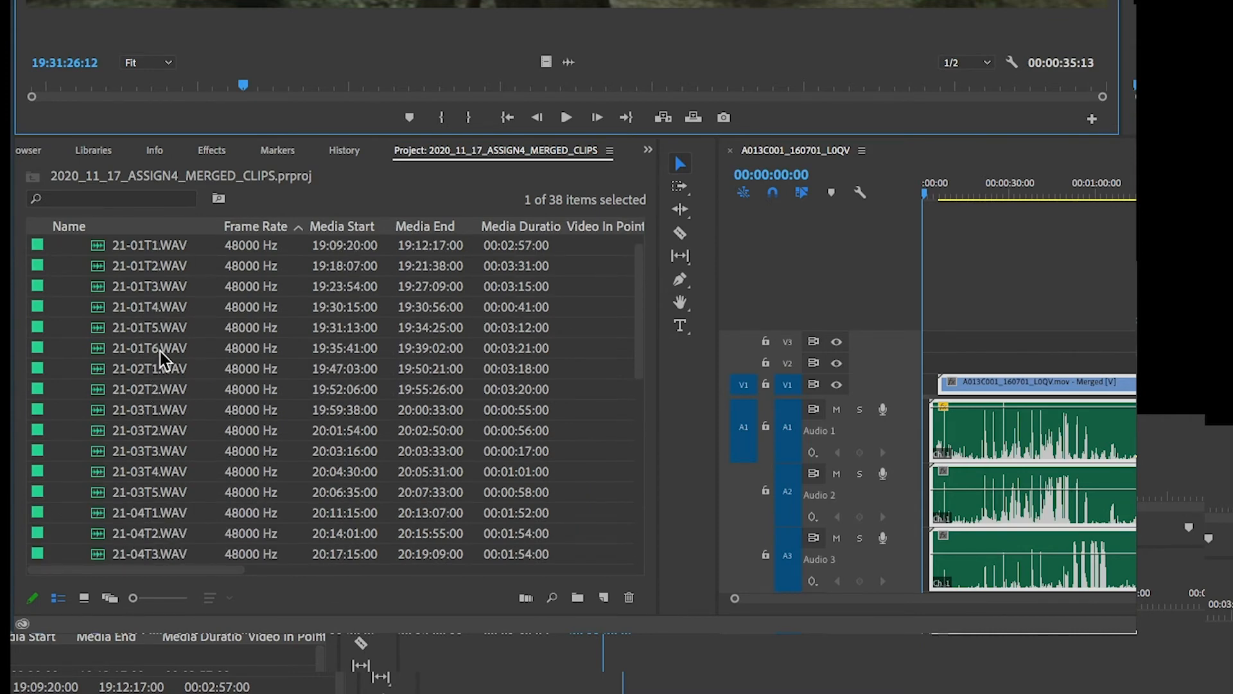
pyautogui.rightClick(160, 352)
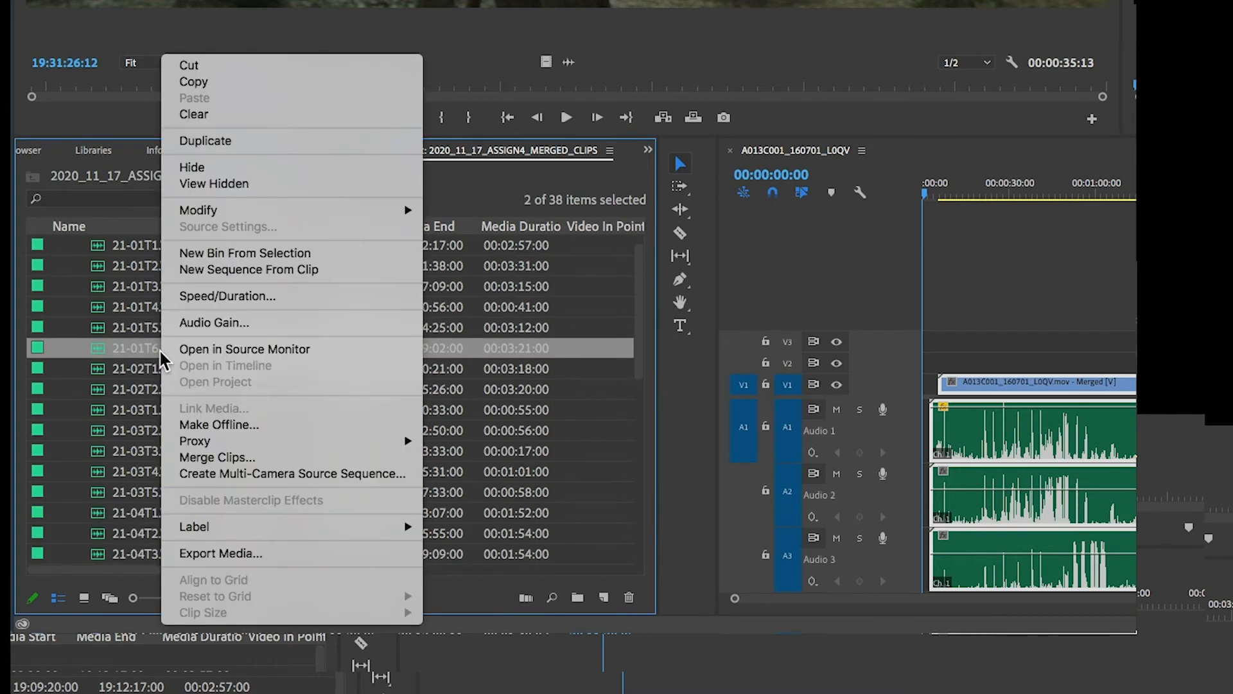
pyautogui.click(242, 458)
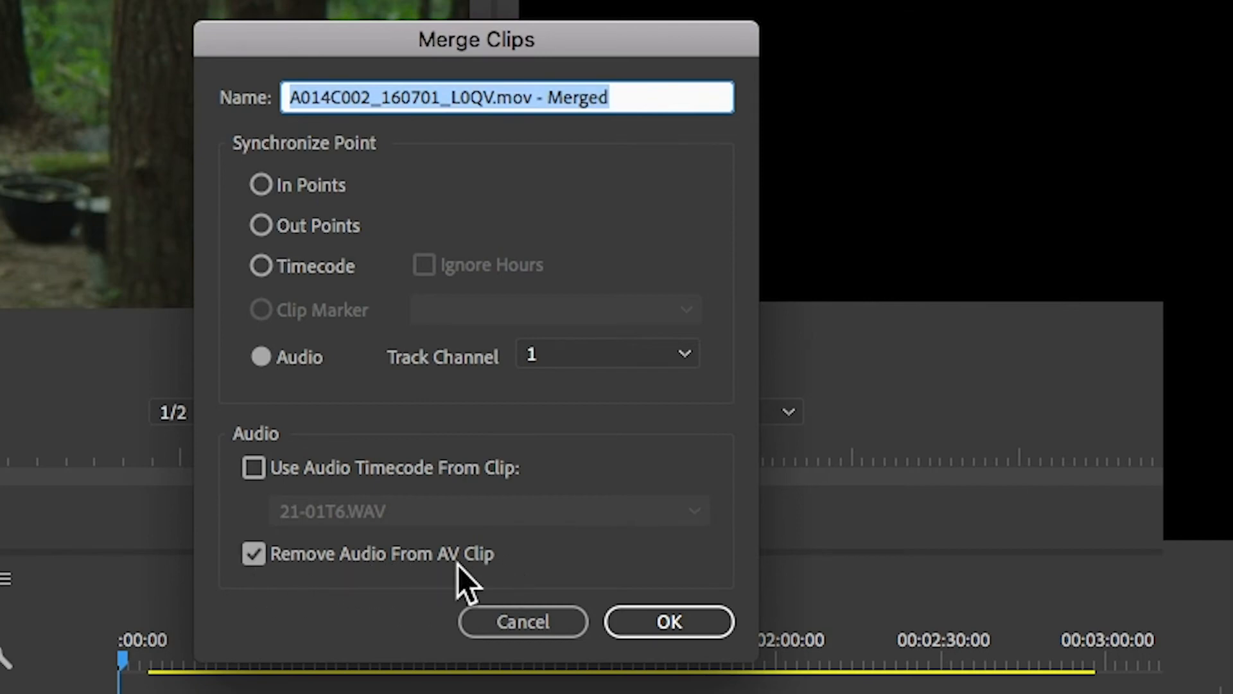
pyautogui.click(609, 620)
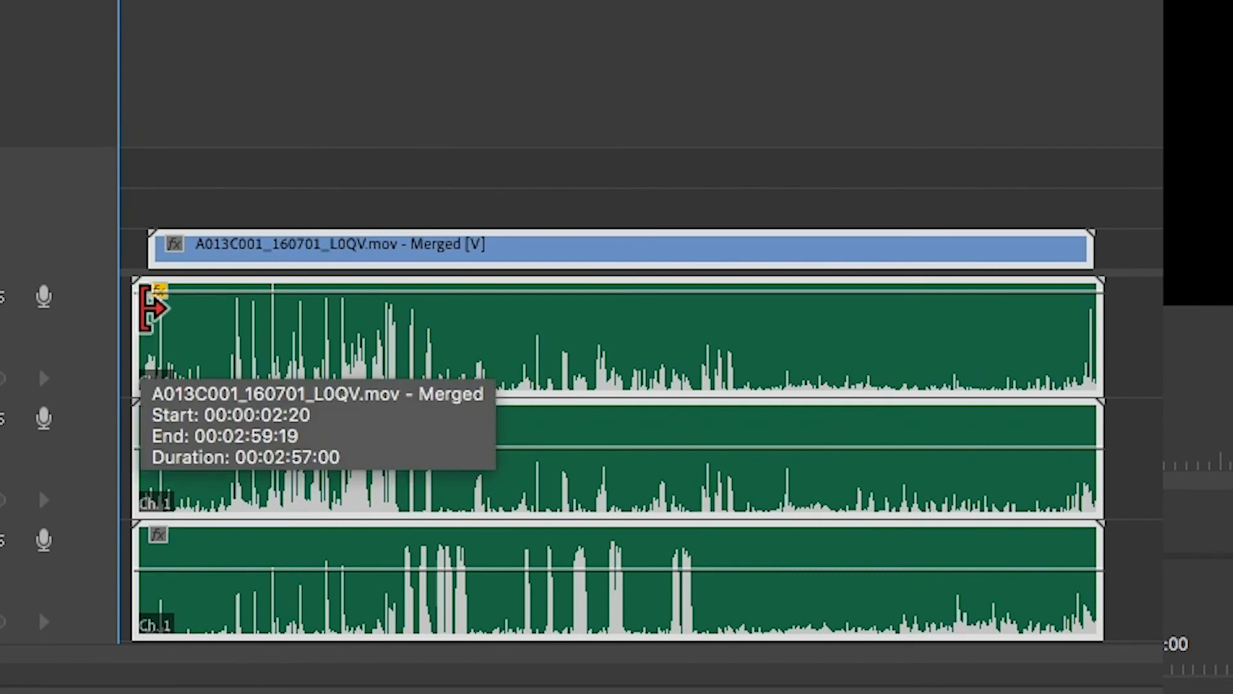
# Step: Zoom in on the sequence timeline and play it back to check the audio sync
pyautogui.click(163, 173)
pyautogui.press('=')
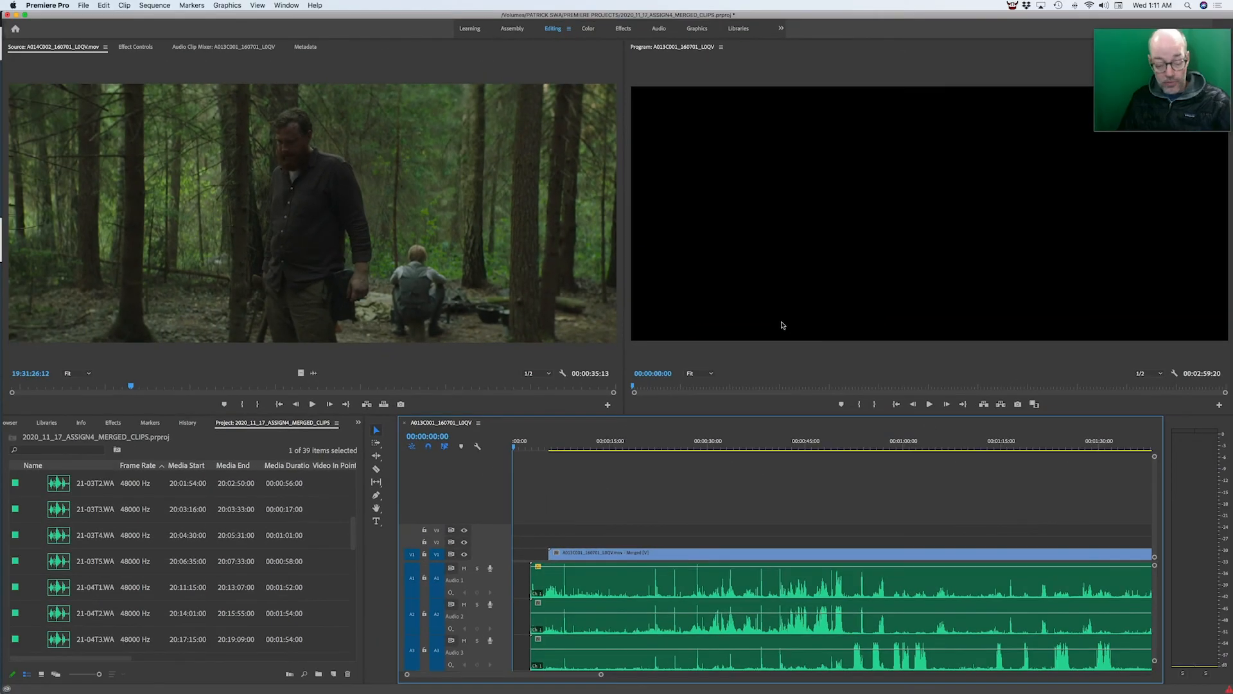
pyautogui.press('space')
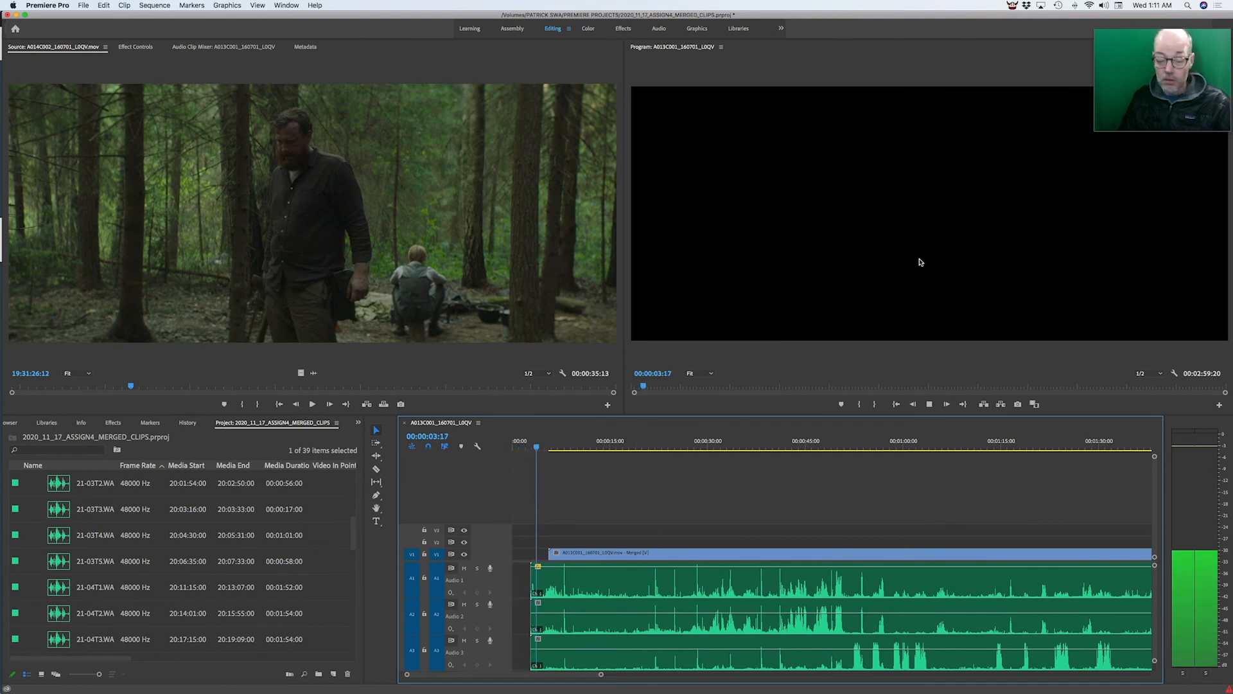
pyautogui.press('XF86AudioRaiseVolume')
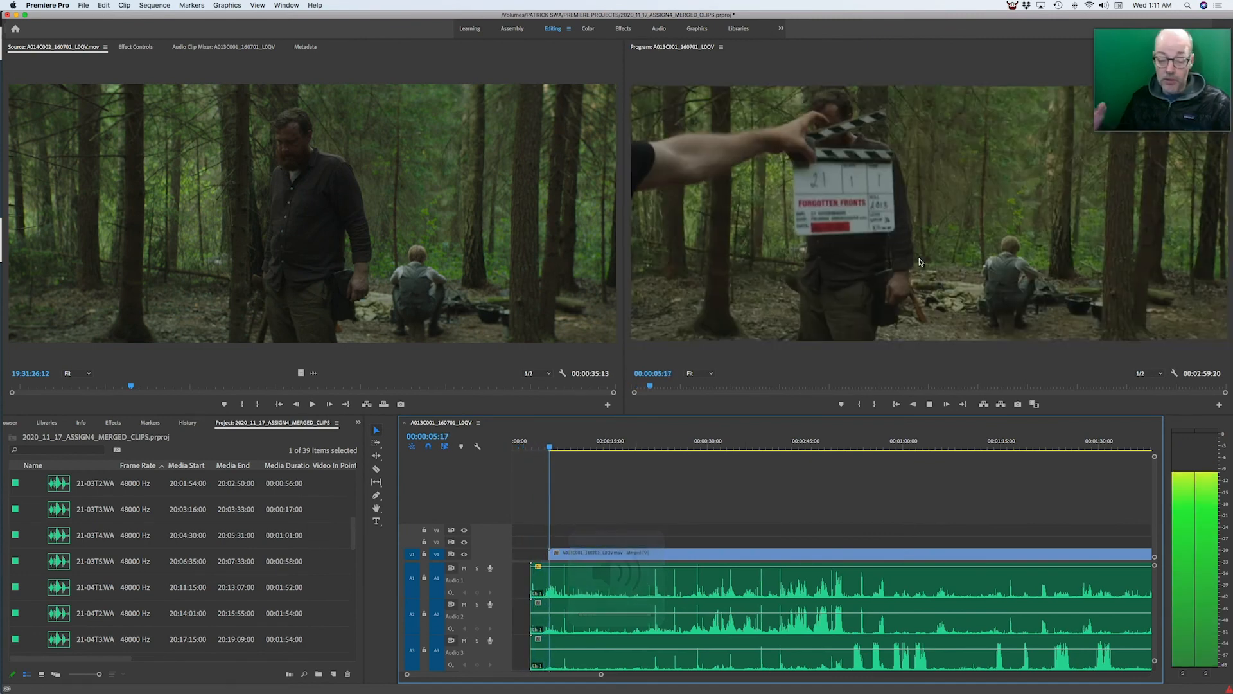
pyautogui.press('space')
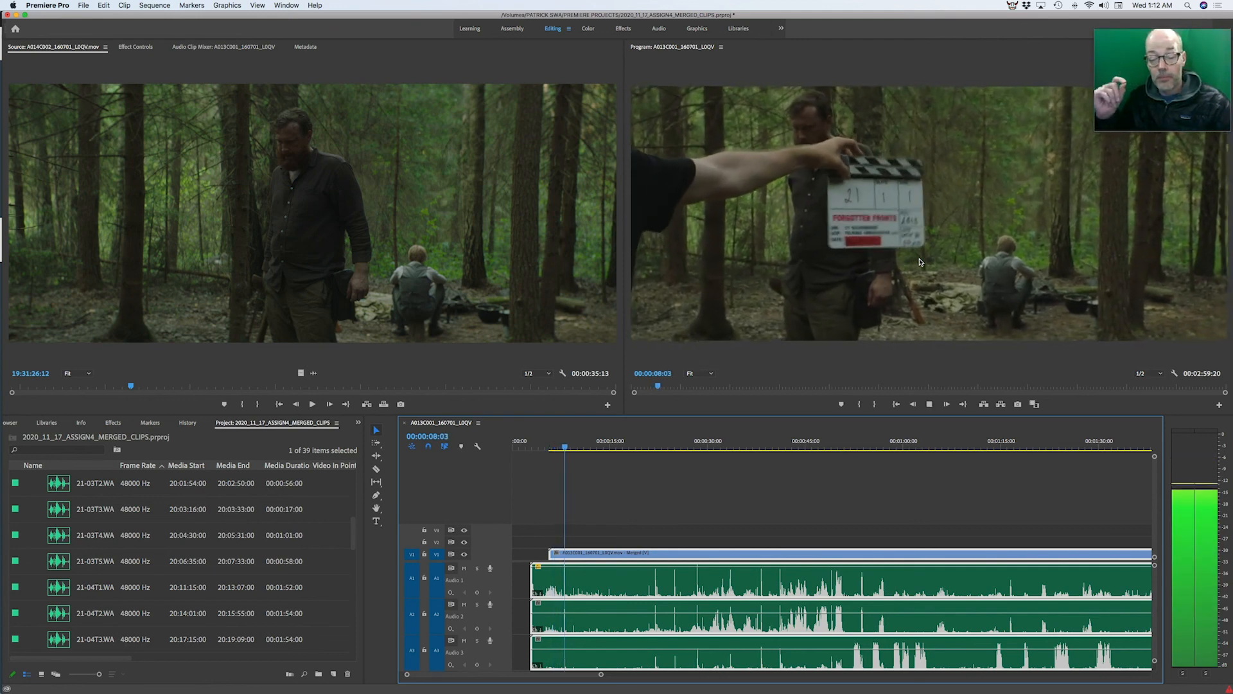
pyautogui.press('space')
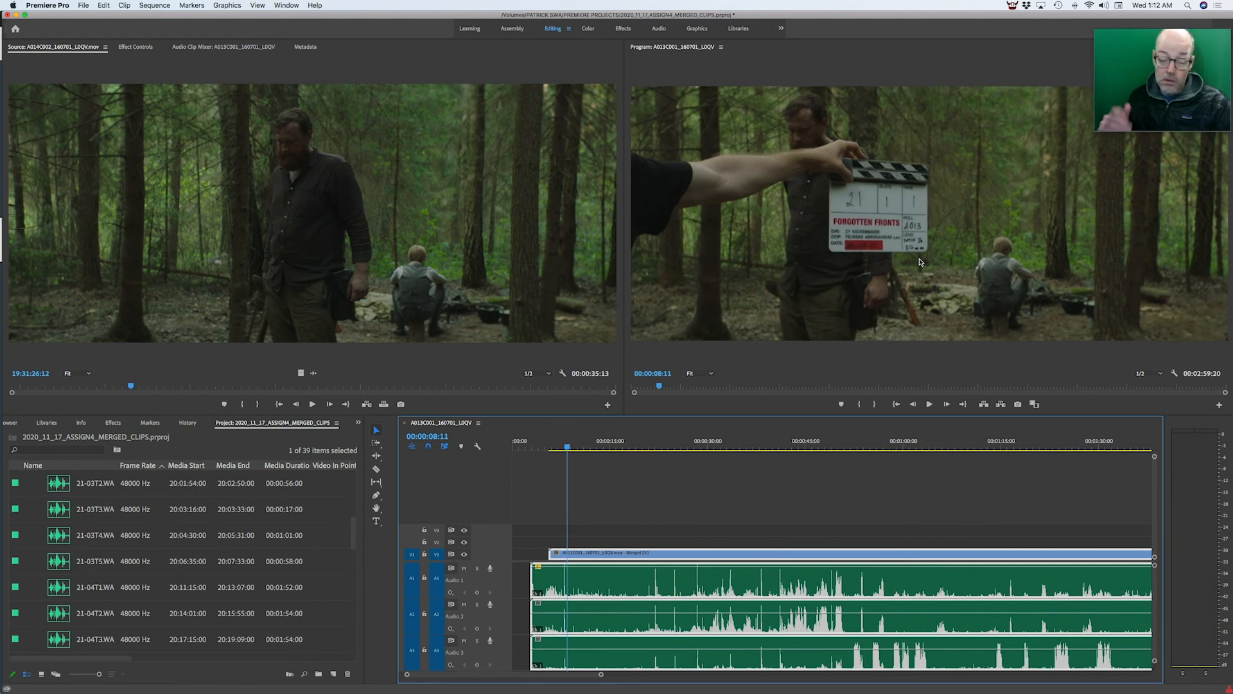